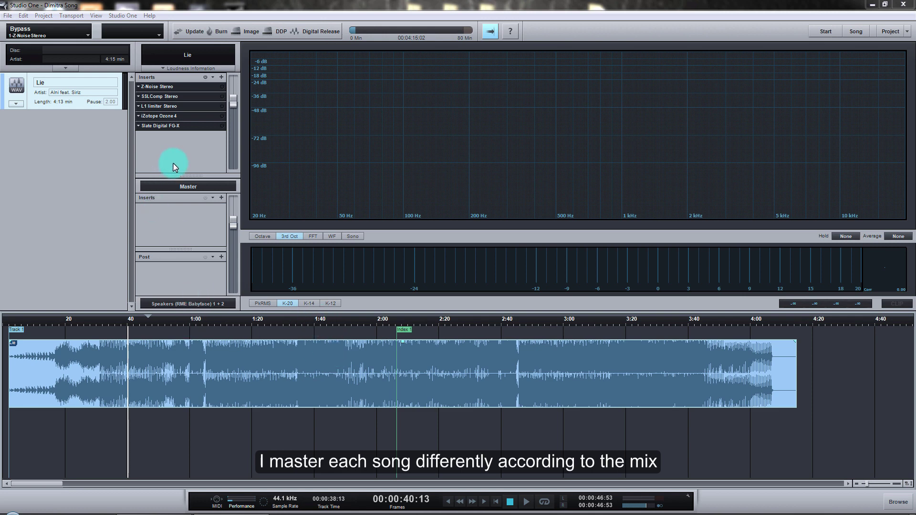
Step: Play the song from about the 33-second mark
left_click(106, 319)
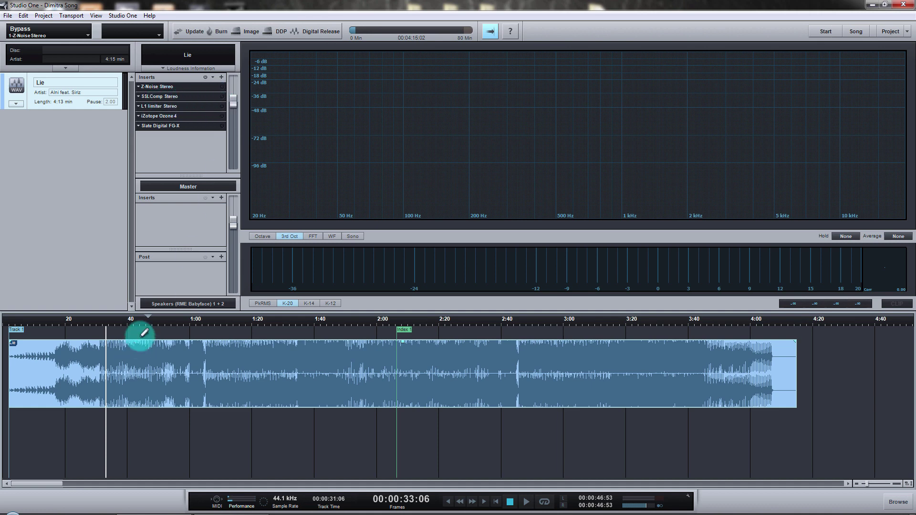
left_click(110, 320)
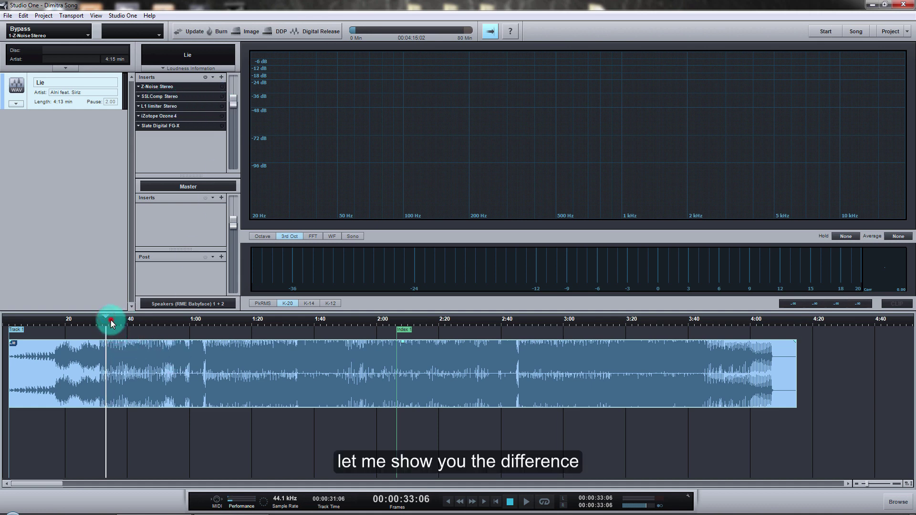
key("space")
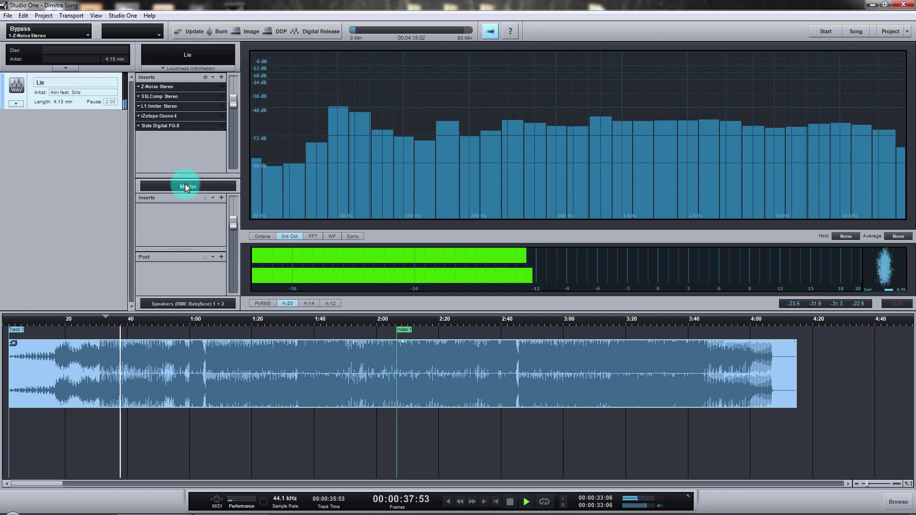
Step: Open the SSLComp Stereo insert on the Lie track, reposition its window and activate the compressor
left_click(185, 97)
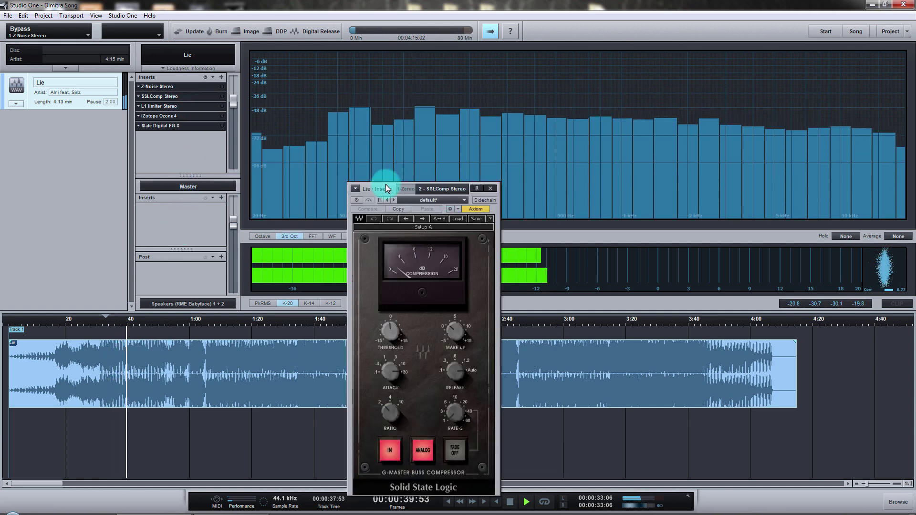
left_click(384, 185)
left_click_drag(387, 149, 391, 119)
left_click(363, 133)
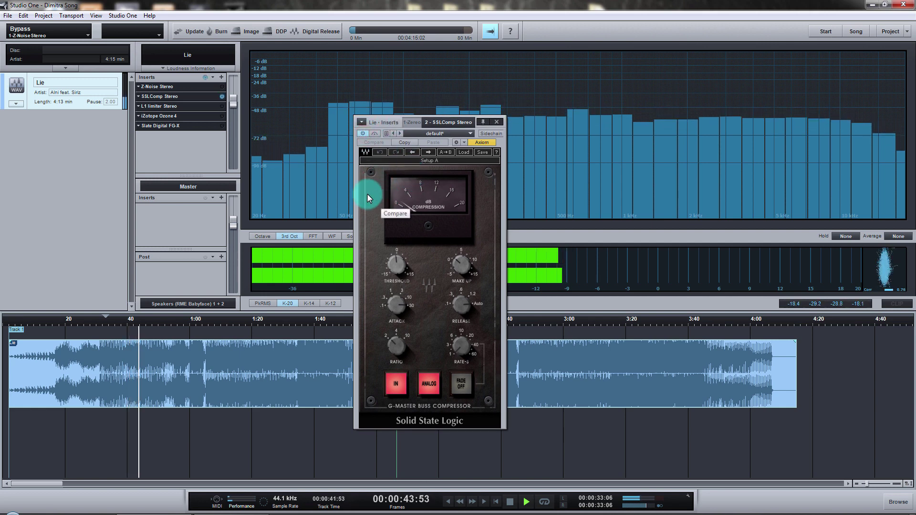
Step: Toggle the SSLComp bypass during playback to compare the compressed and uncompressed sound, and stop playback
left_click(378, 134)
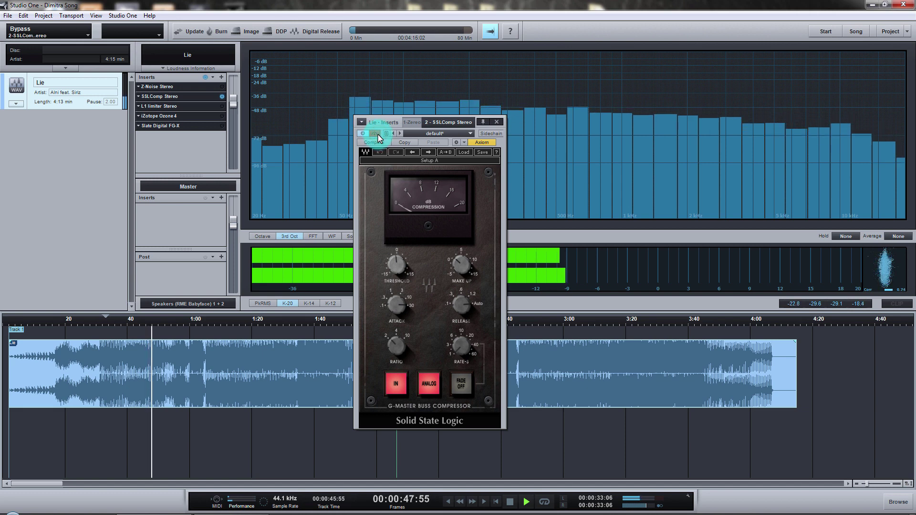
left_click(378, 134)
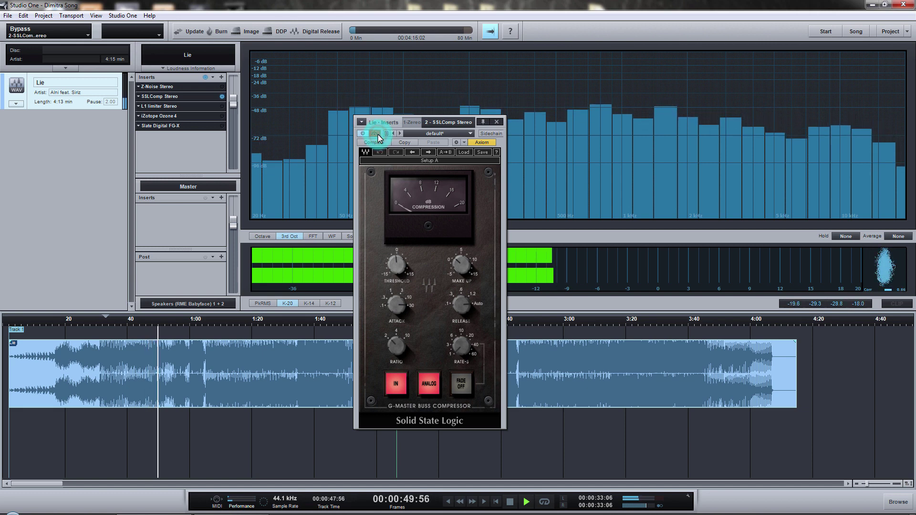
left_click(378, 135)
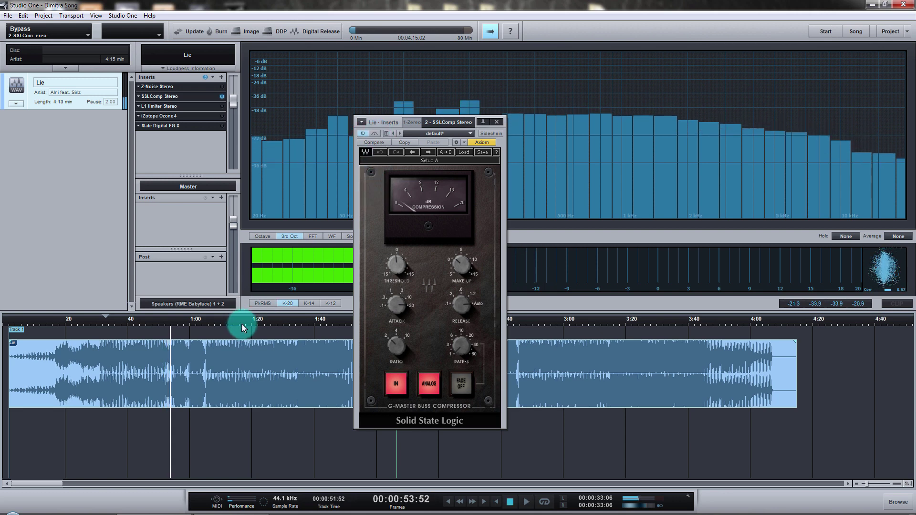
key("space")
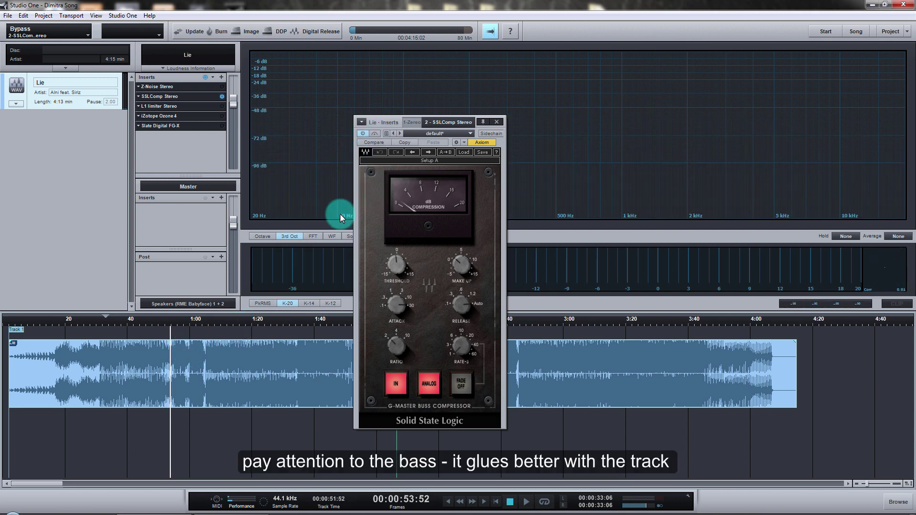
Step: Play from about 1:09 and compare the song with the SSL compressor bypassed and engaged
left_click(219, 319)
key("space")
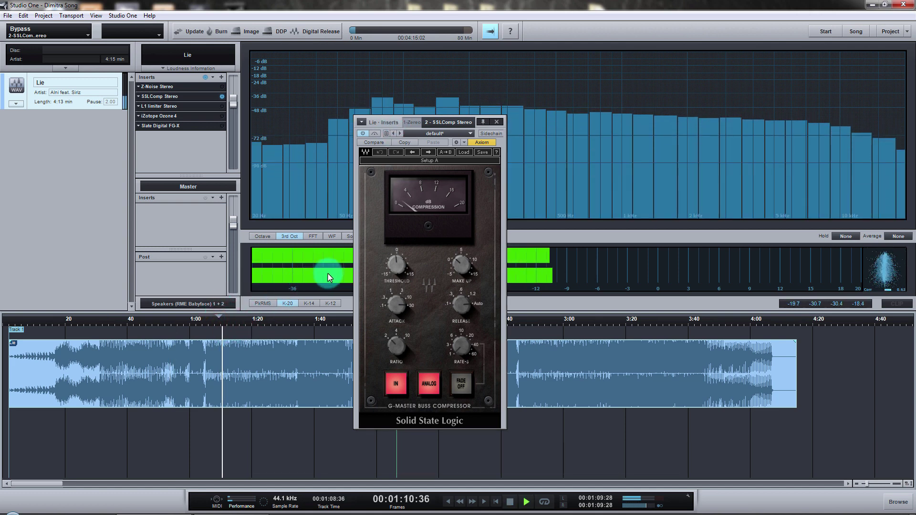
left_click(376, 135)
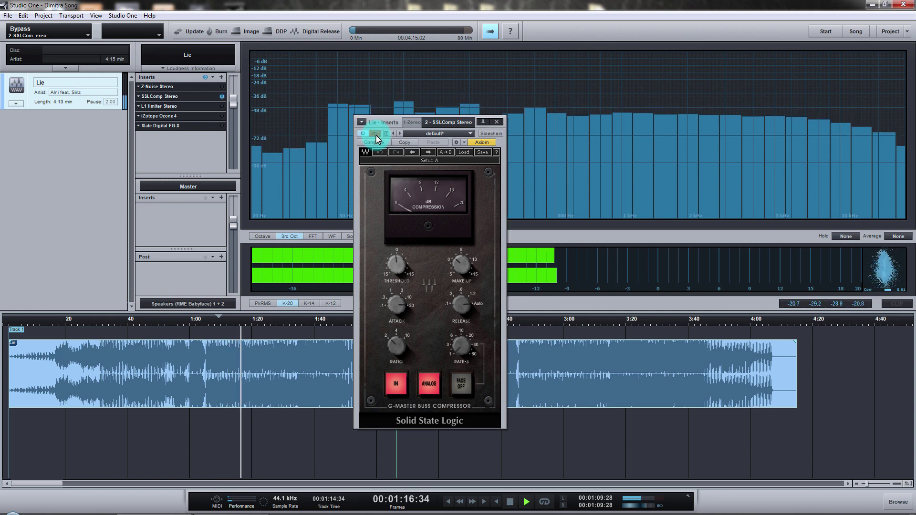
left_click(376, 135)
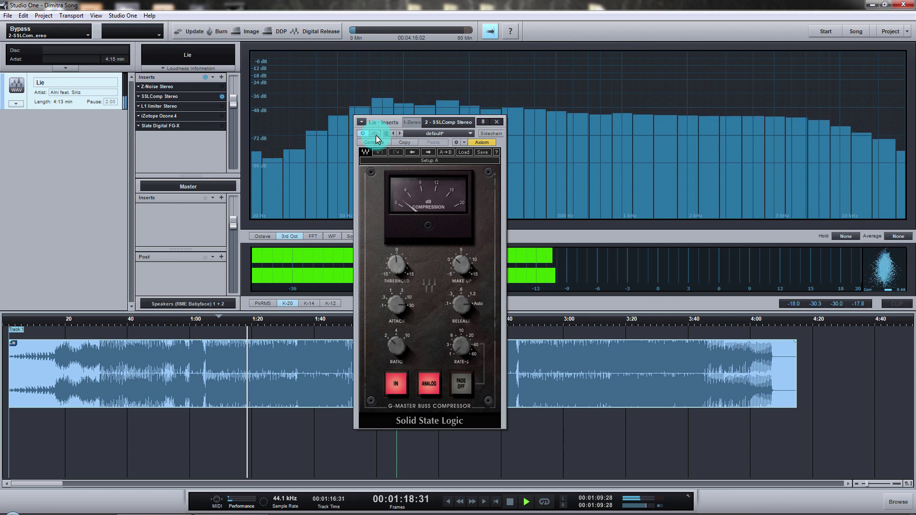
Step: Loop the section from about 1:06 to 1:30, bypass SSLComp while it plays, and stop playback
left_click(209, 314)
left_click_drag(222, 314, 282, 311)
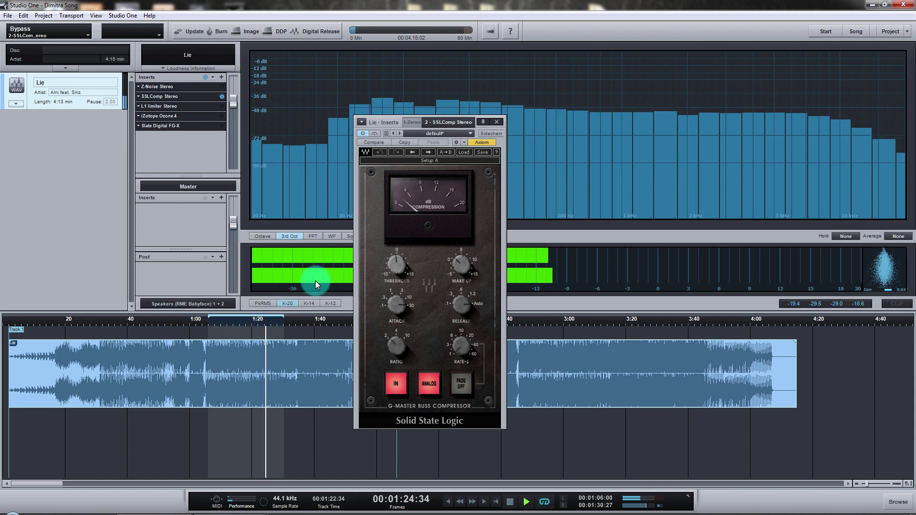
left_click(373, 134)
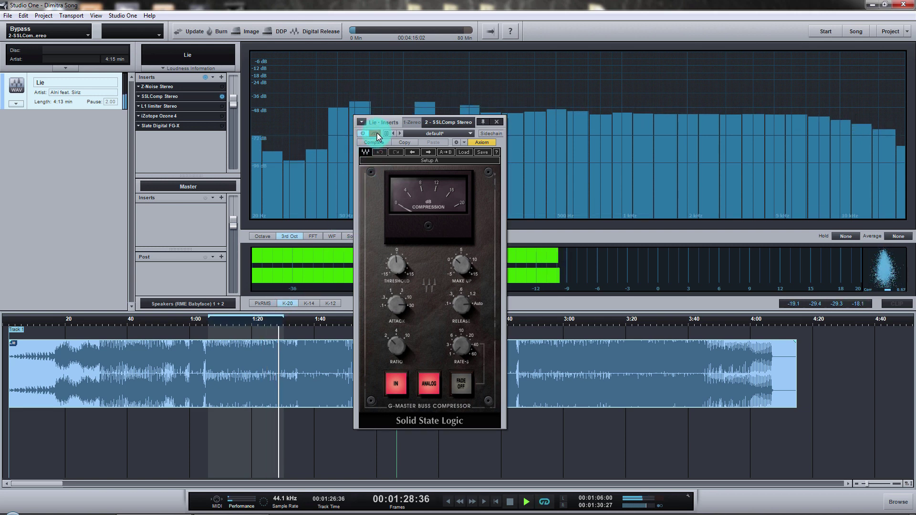
key("space")
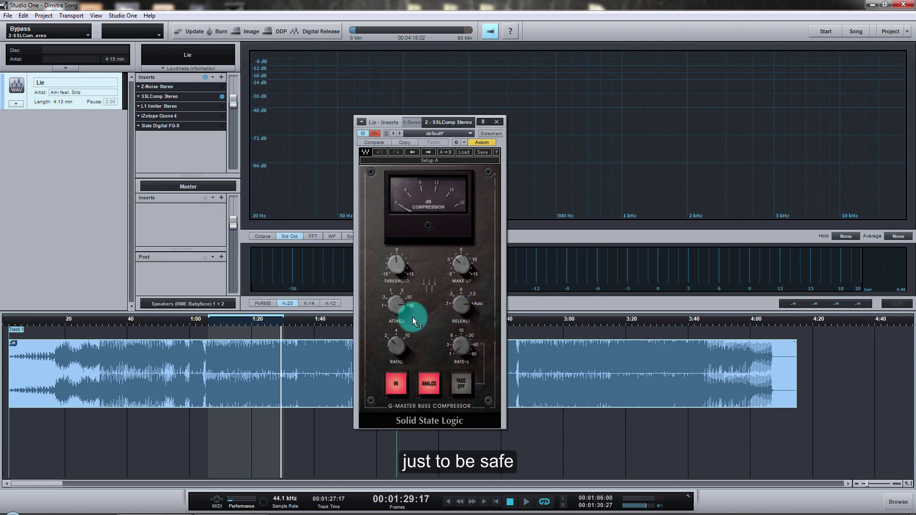
Step: Check the SSL compressor's attack setting, inspect the Slate Digital FG-X settings, and close the FG-X window
left_click_drag(396, 320, 395, 307)
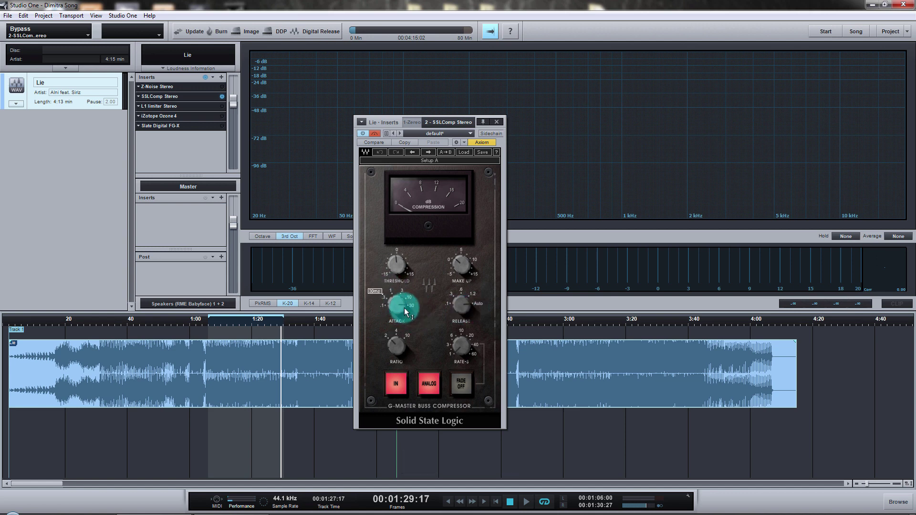
double_click(198, 128)
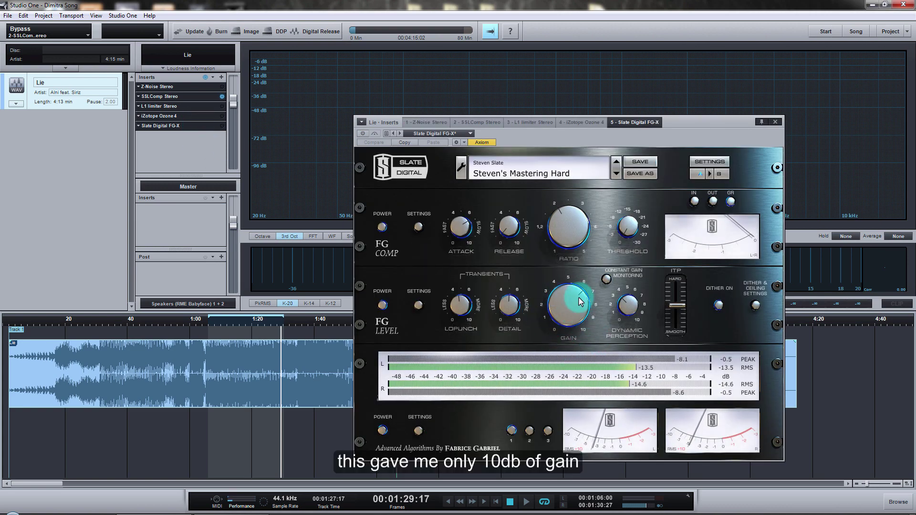
left_click(728, 176)
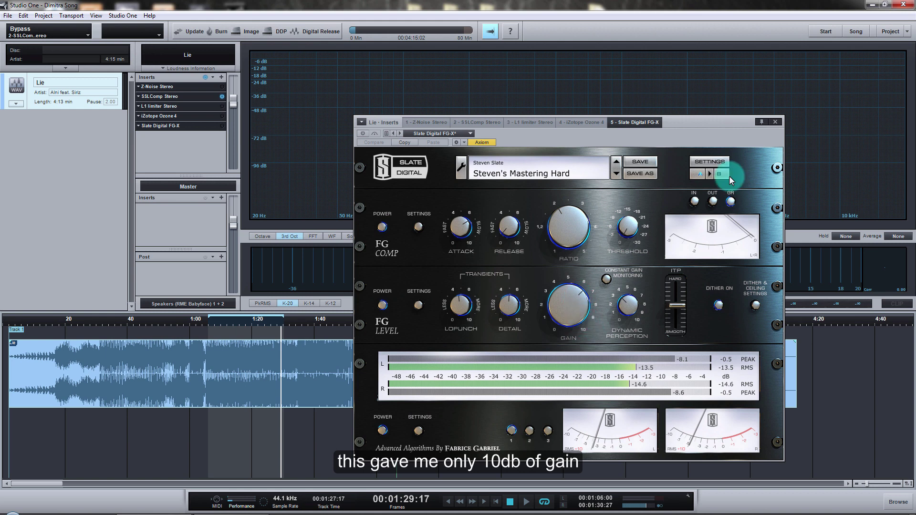
left_click(775, 122)
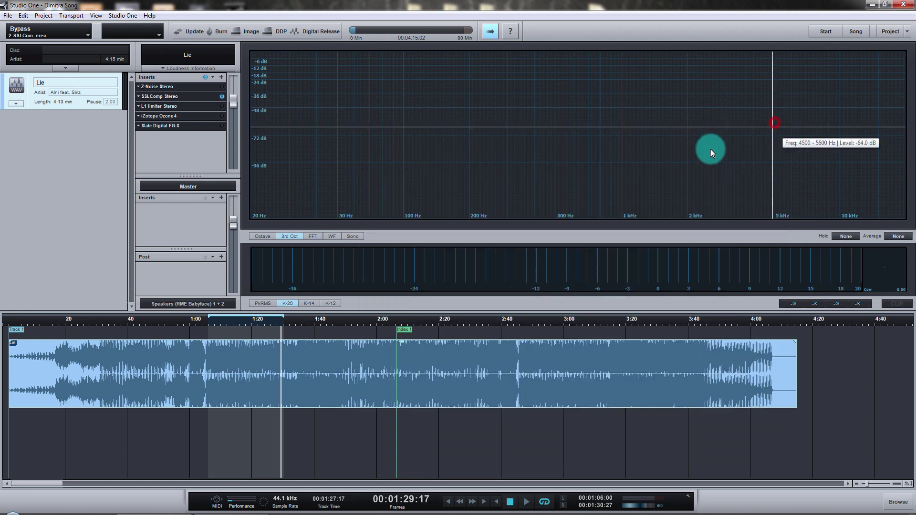
Step: Open the L1 limiter Stereo insert, inspect its threshold, ceiling and attenuation meters, and close its window
left_click(177, 106)
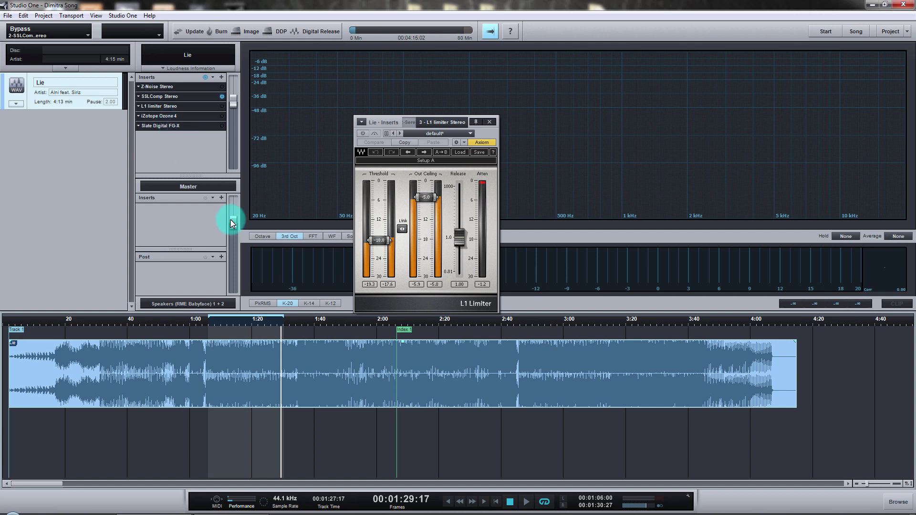
mouse_move(230, 213)
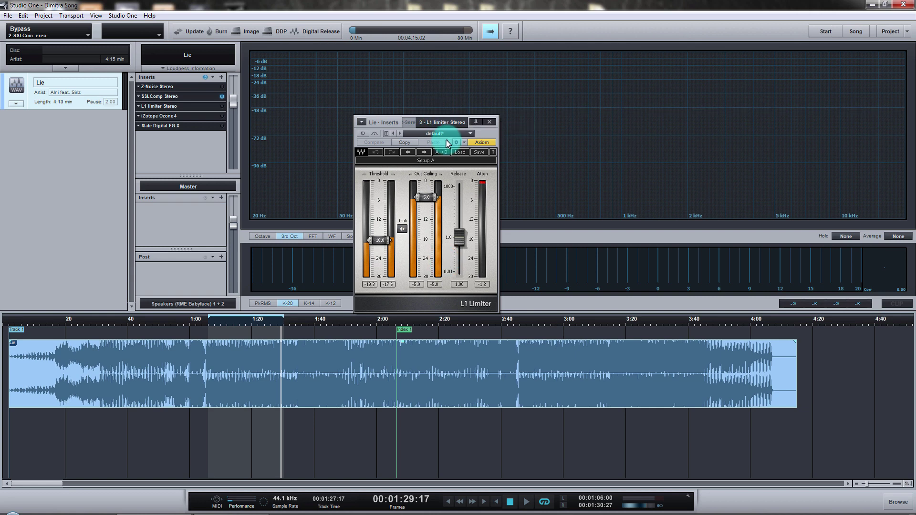
left_click(487, 288)
left_click(491, 122)
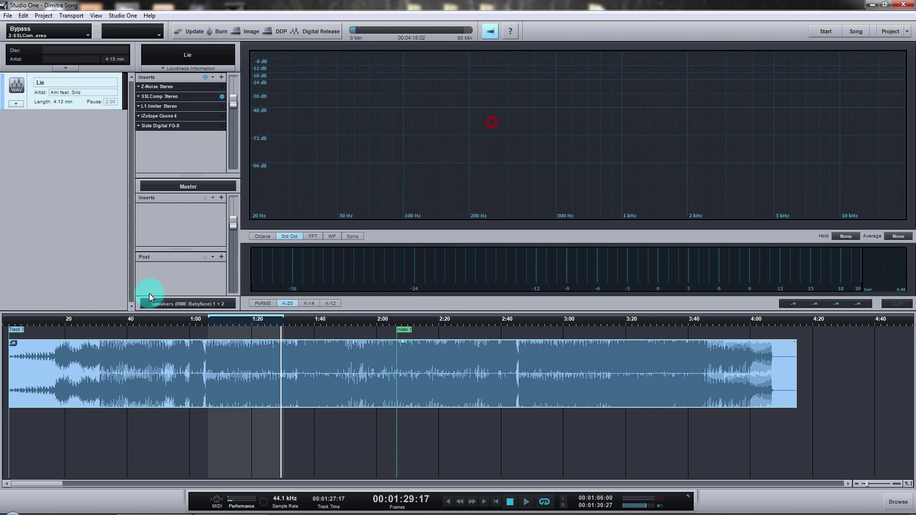
Step: Play the loop from about 1:07 with the L1 limiter activated and its window open, and stop playback
left_click(213, 321)
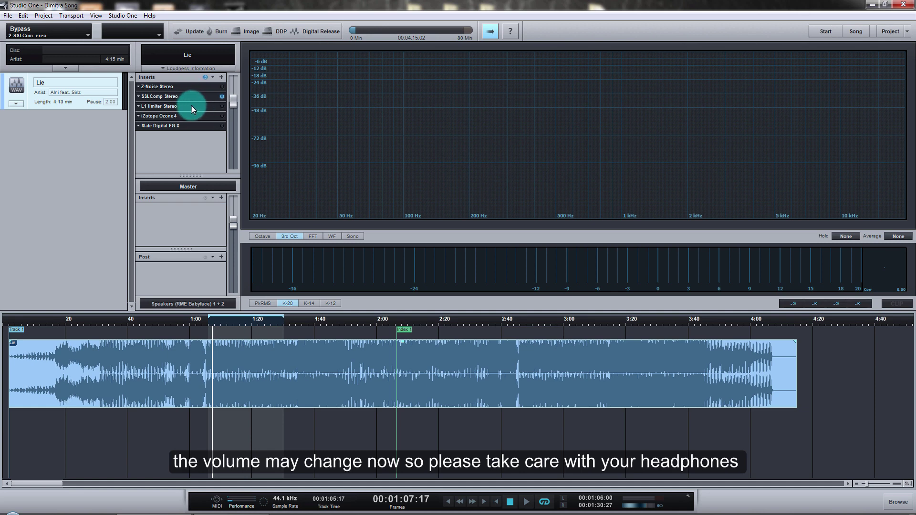
key("space")
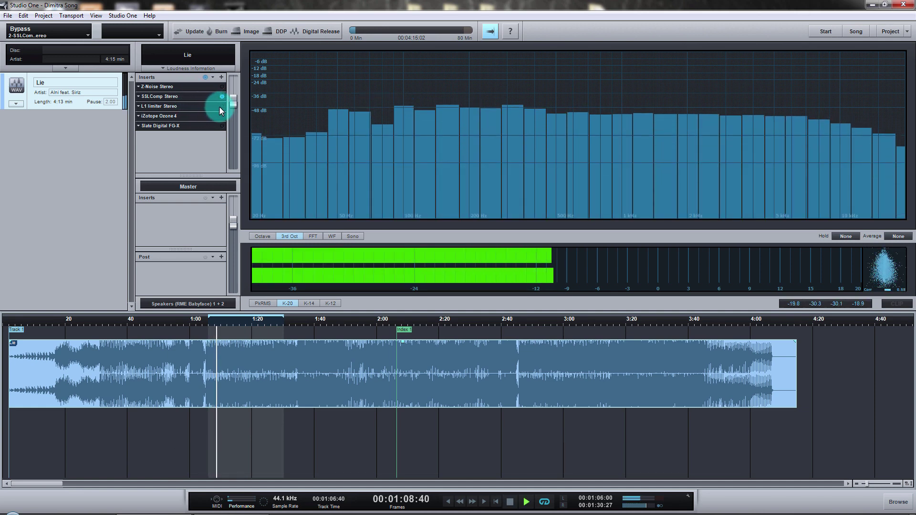
double_click(202, 106)
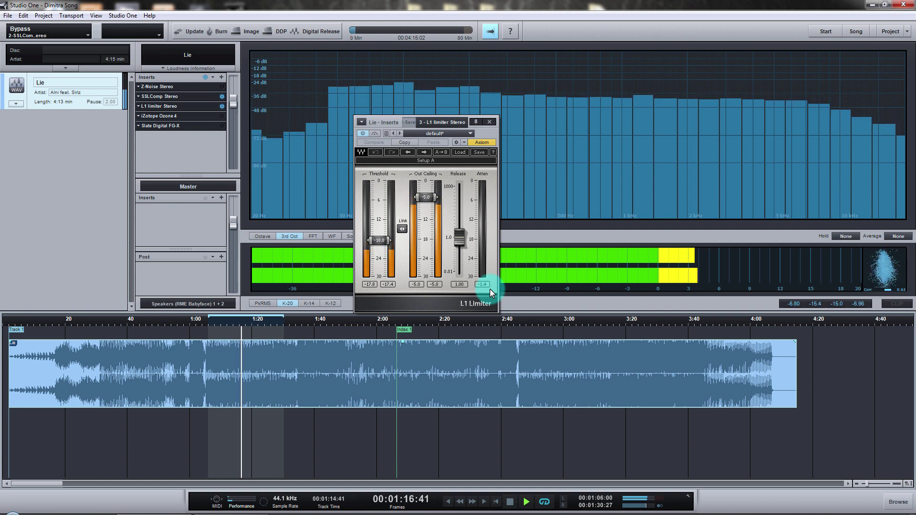
key("space")
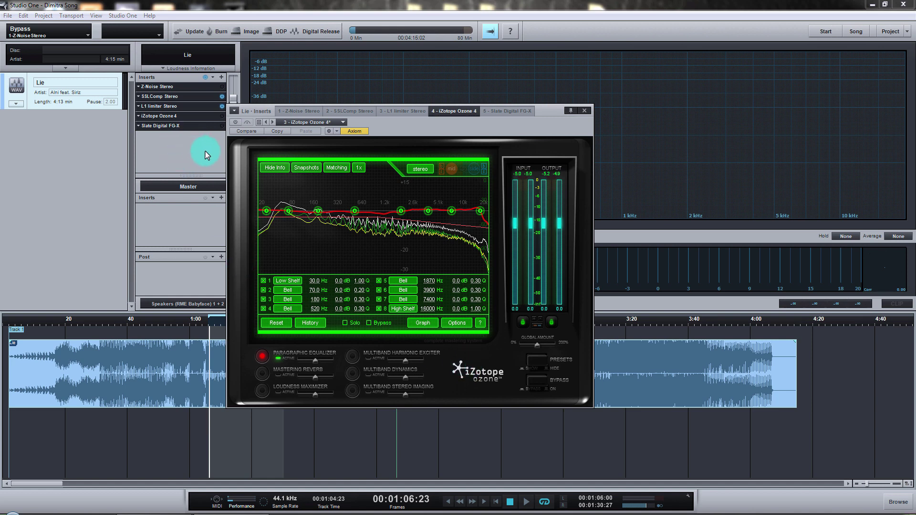
Step: Reposition the iZotope Ozone 4 window and examine the spectrum snapshots used for its matching EQ
left_click_drag(549, 112, 569, 105)
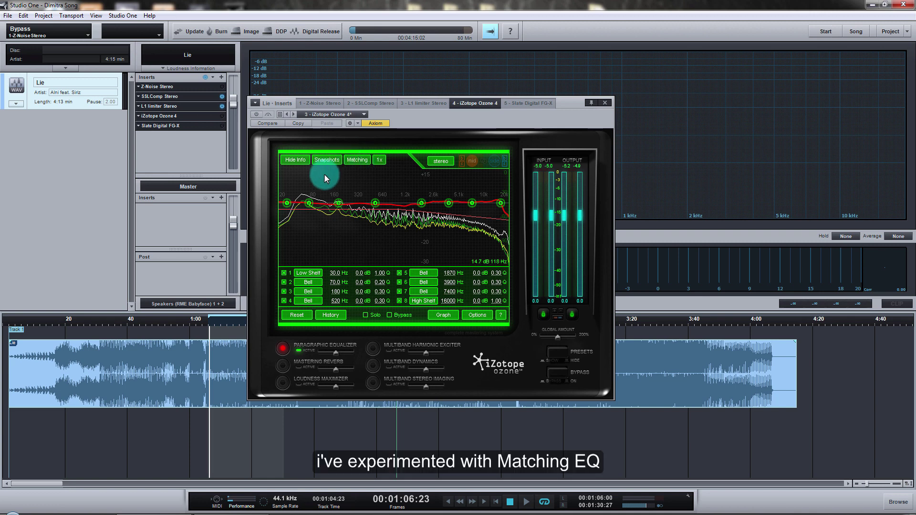
left_click(325, 161)
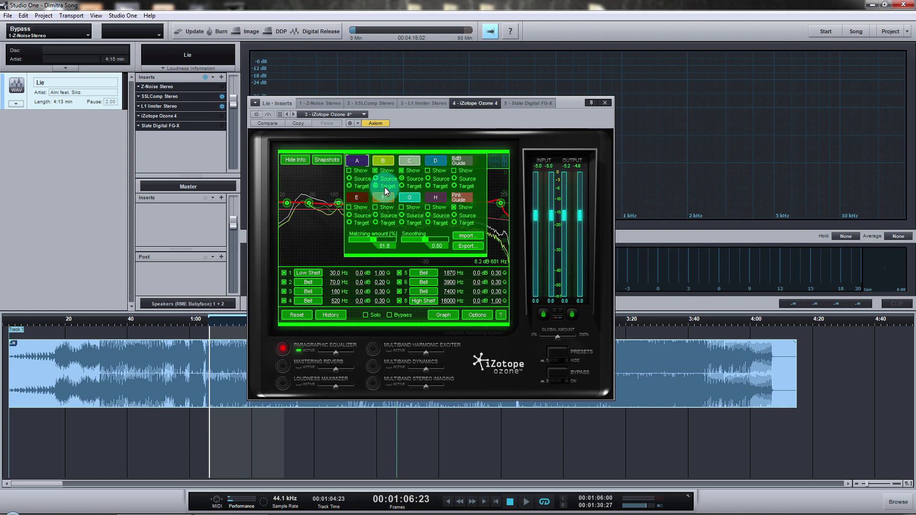
left_click(333, 163)
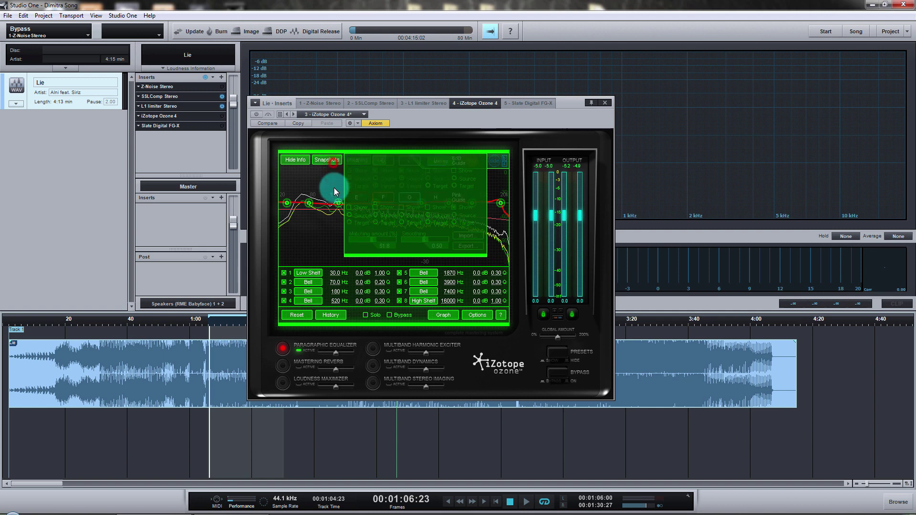
left_click(321, 159)
left_click(331, 163)
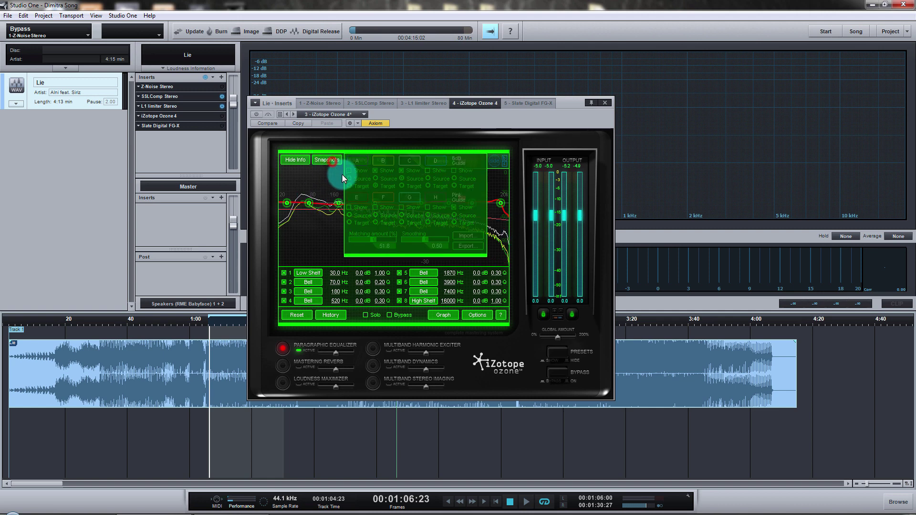
Step: View the average time in Ozone's spectrum options and leave the options without changes
right_click(357, 227)
right_click(408, 190)
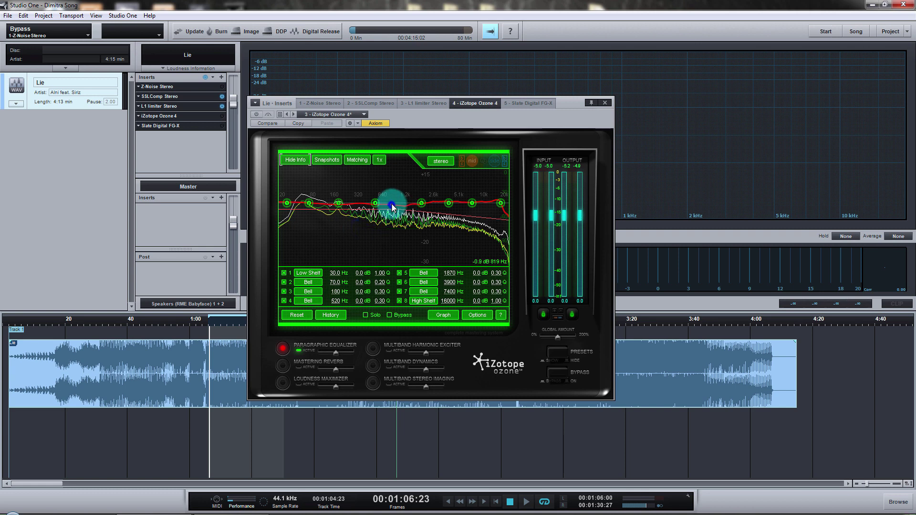
left_click(428, 206)
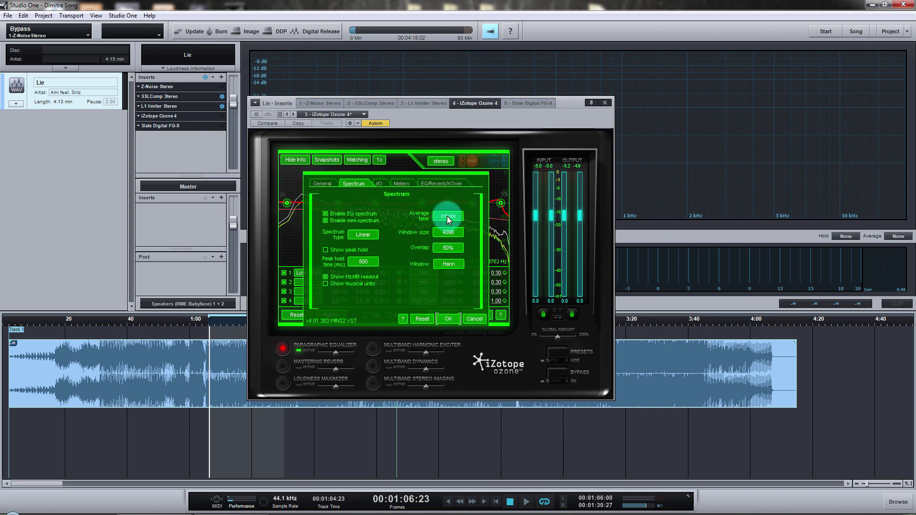
left_click(477, 319)
Step: Play the loop, open Ozone's snapshots, view the spectrum snapshots and their source and target assignments, and stop playback
key("space")
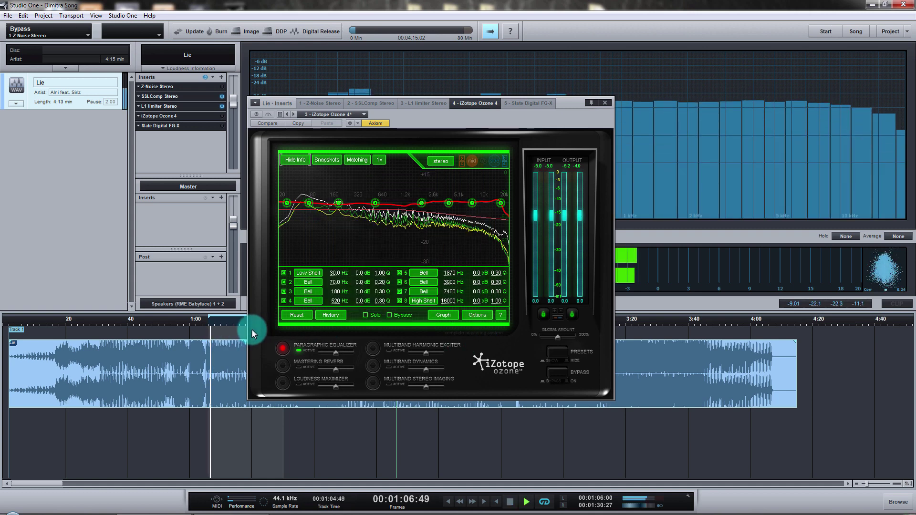
left_click(333, 162)
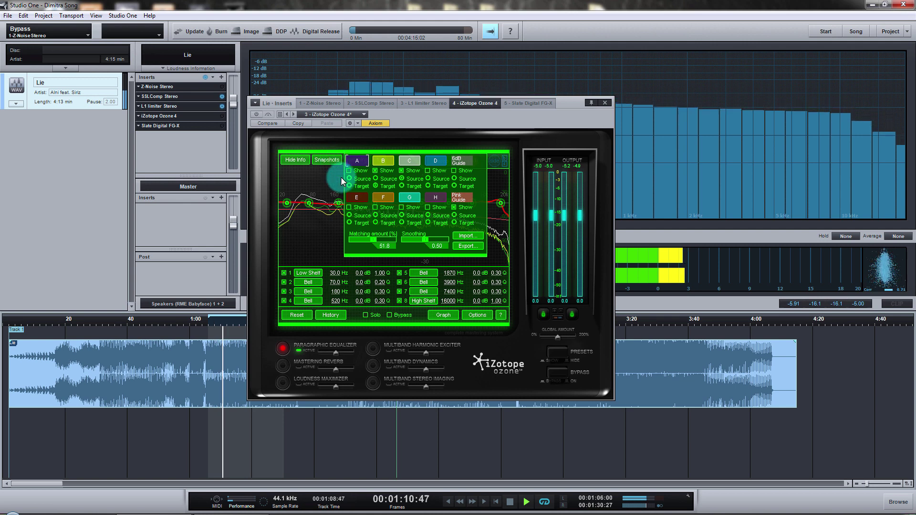
left_click(423, 196)
left_click(409, 170)
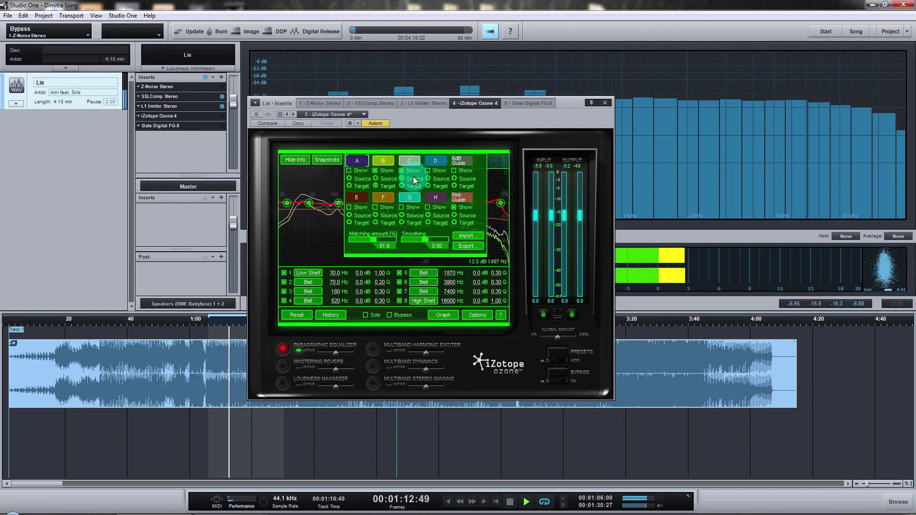
key("space")
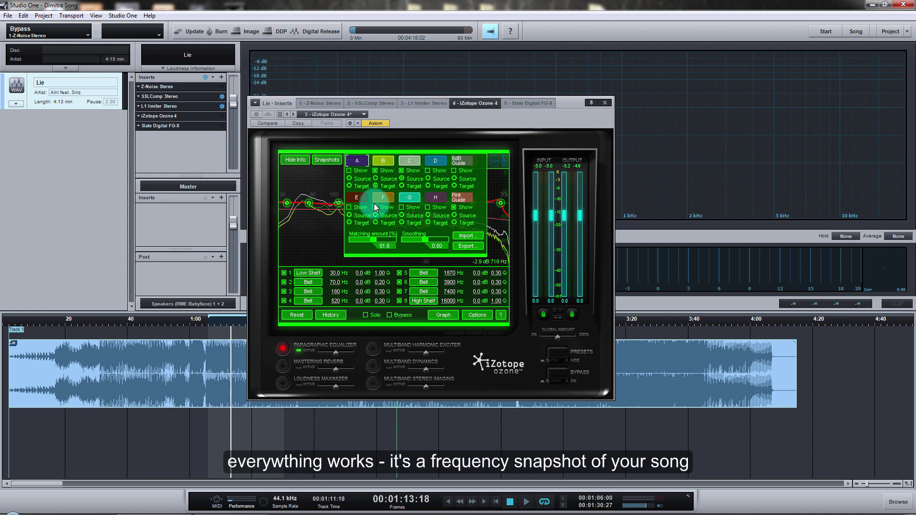
Step: Place the playback position past the song's end at about 4:23, play briefly and stop
left_click(821, 318)
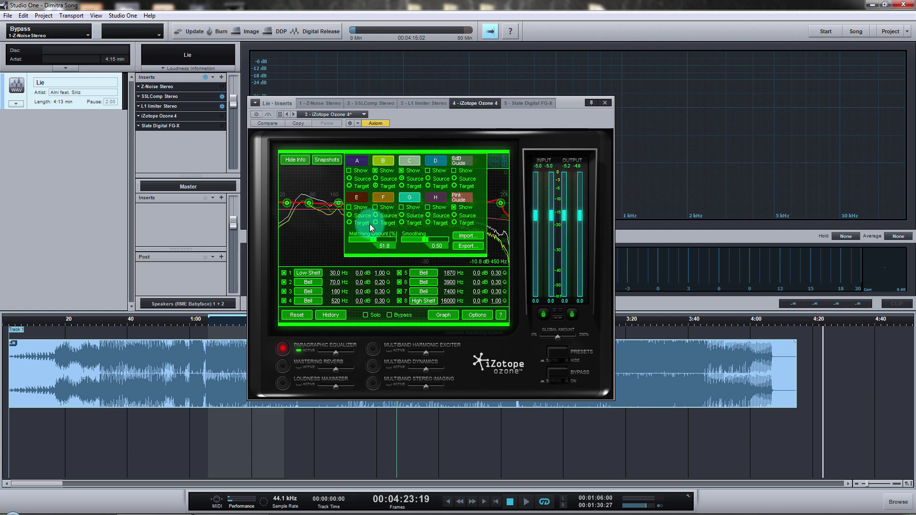
key("space")
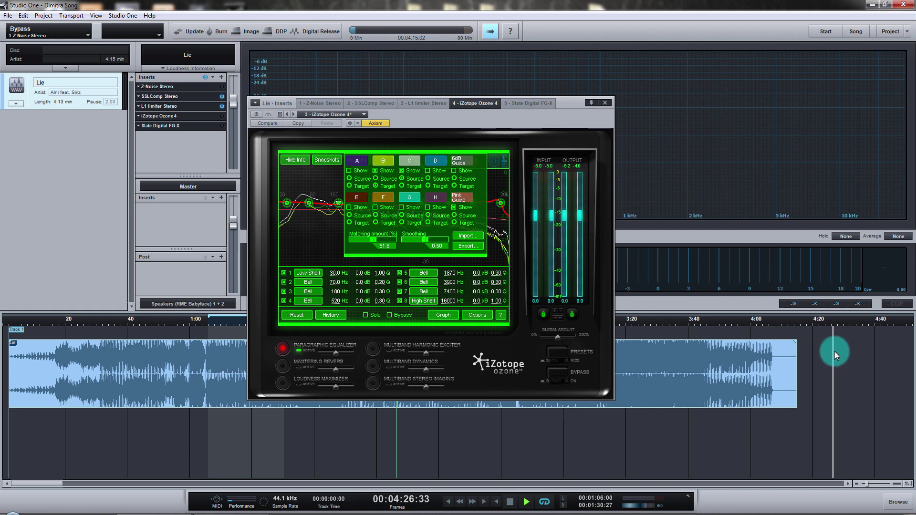
key("space")
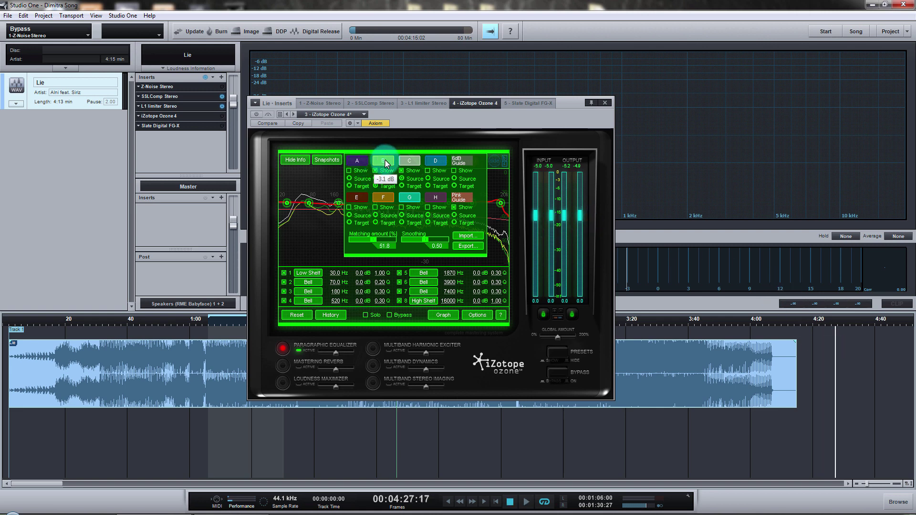
left_click(366, 205)
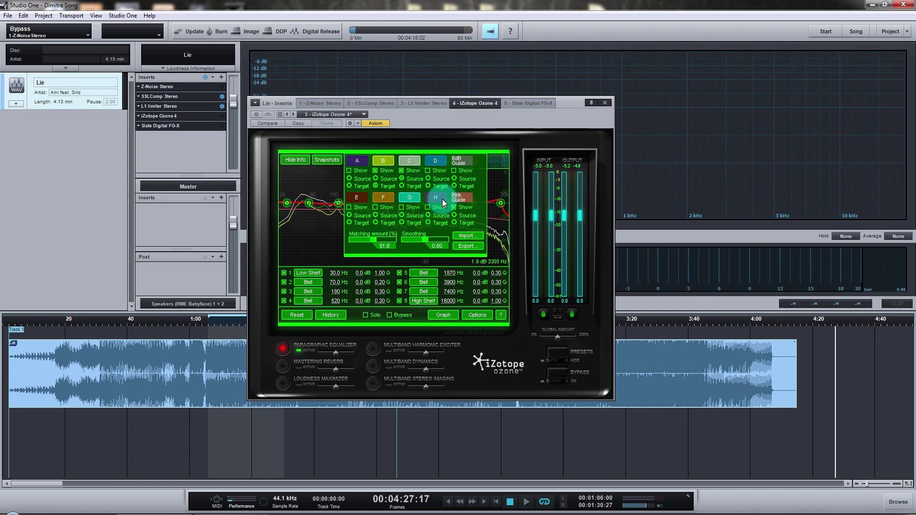
Step: Toggle the display of snapshots B and C to identify their spectrum curves, and hide the snapshots
left_click(327, 160)
left_click(376, 170)
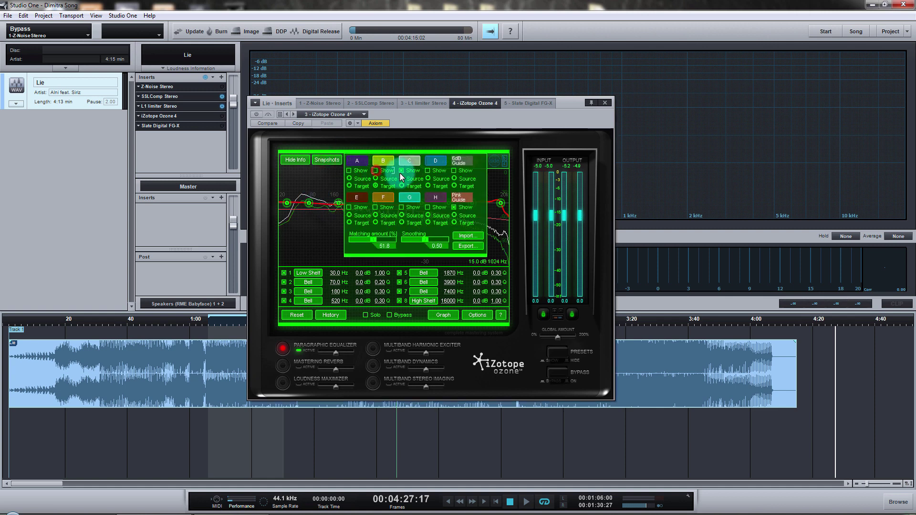
left_click(401, 171)
left_click(402, 171)
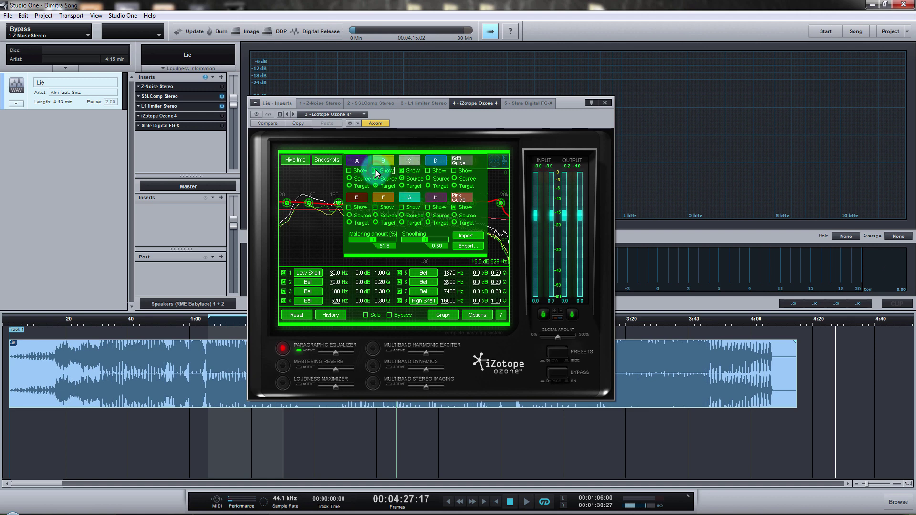
left_click(329, 160)
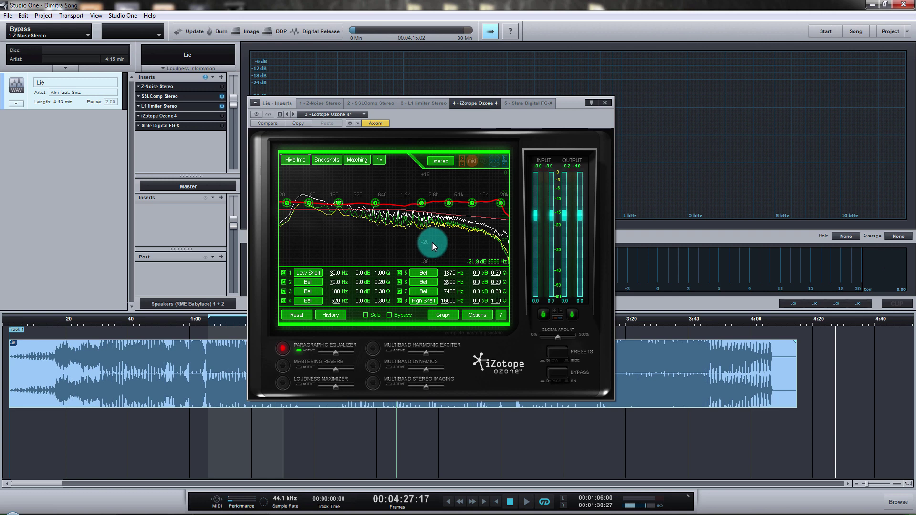
Step: Reopen the snapshots and examine the matching amount and smoothing settings of the matching EQ
left_click(337, 160)
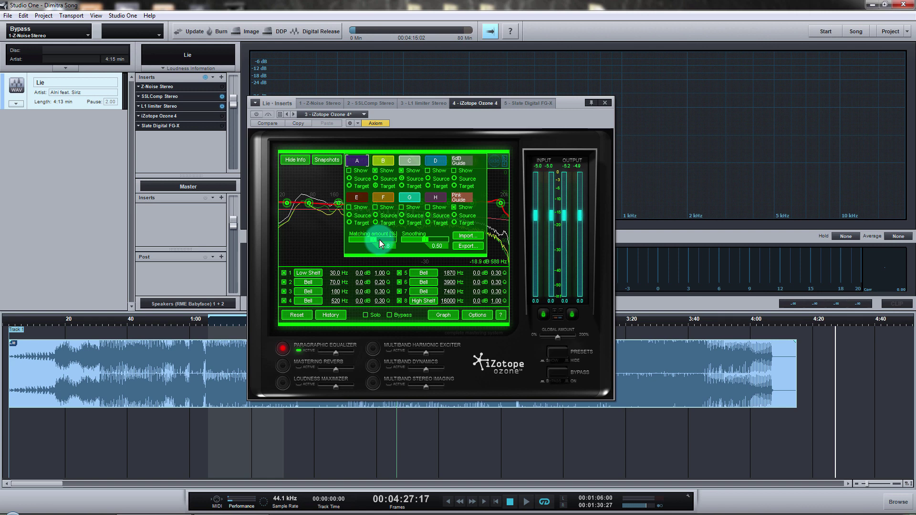
left_click_drag(378, 239, 386, 237)
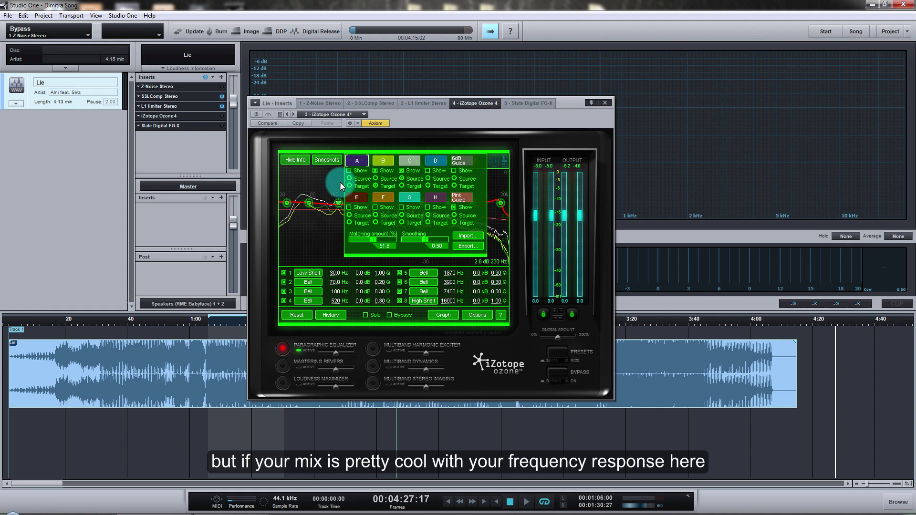
left_click(329, 159)
left_click(336, 161)
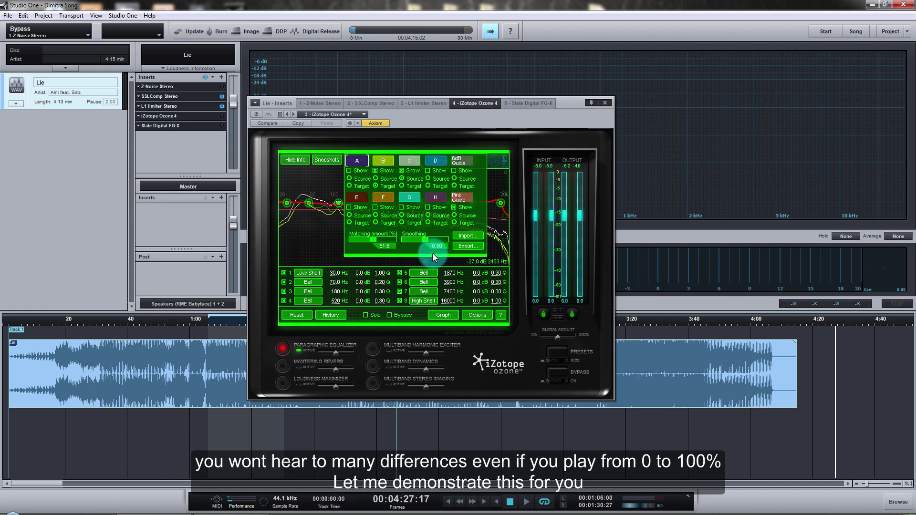
Step: Play the loop from about 1:07 while raising the matching amount to 100% and activating the Ozone 4 insert, and stop playback
left_click(212, 319)
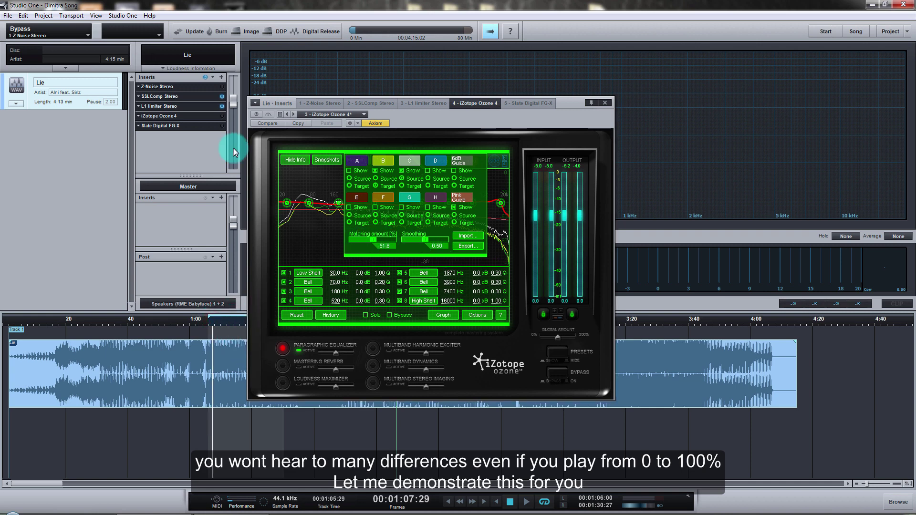
key("space")
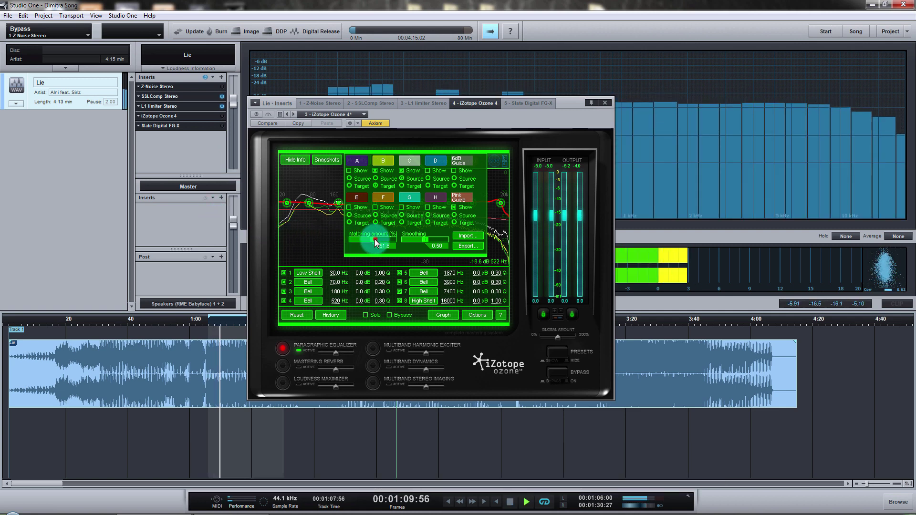
left_click_drag(367, 239, 394, 258)
left_click(256, 115)
key("space")
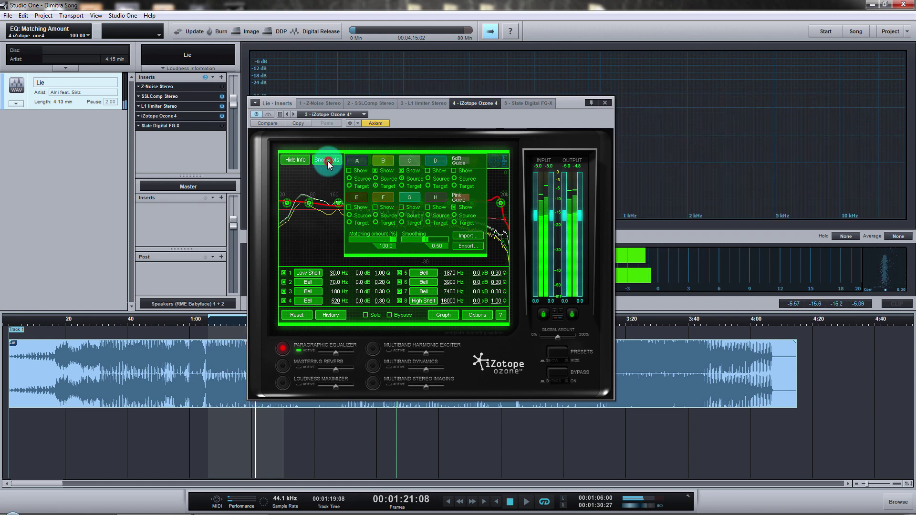
Step: View the matching curve without the snapshots covering it, and set the matching amount to 52.9%
left_click(327, 161)
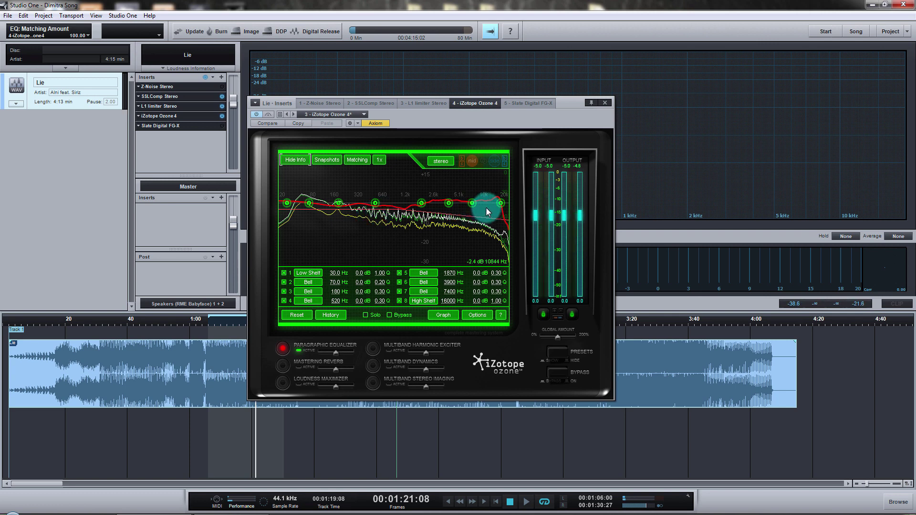
left_click(334, 160)
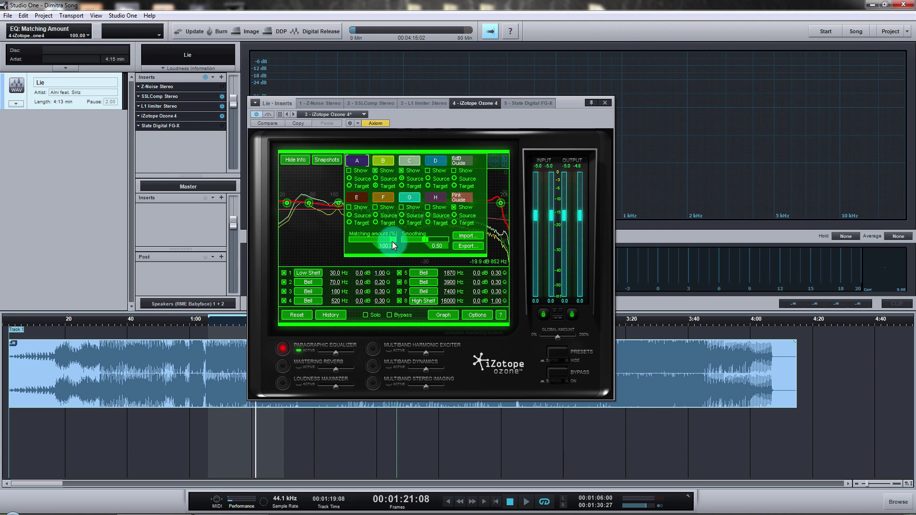
left_click_drag(391, 241, 372, 239)
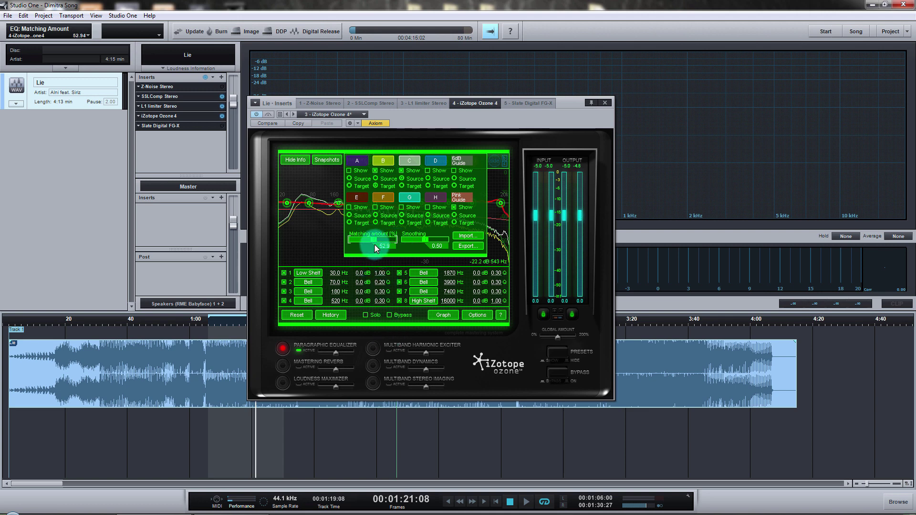
mouse_move(374, 244)
left_mouse_down()
mouse_move(351, 240)
mouse_move(374, 241)
left_mouse_up()
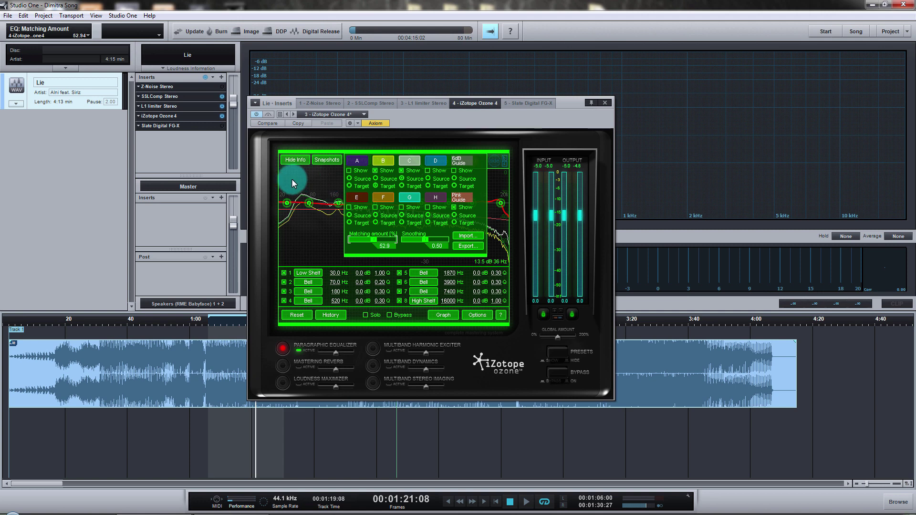
Step: Play the loop from about 1:07 and toggle Ozone's bypass repeatedly to compare the sound with and without the matching EQ
left_click(216, 321)
key("space")
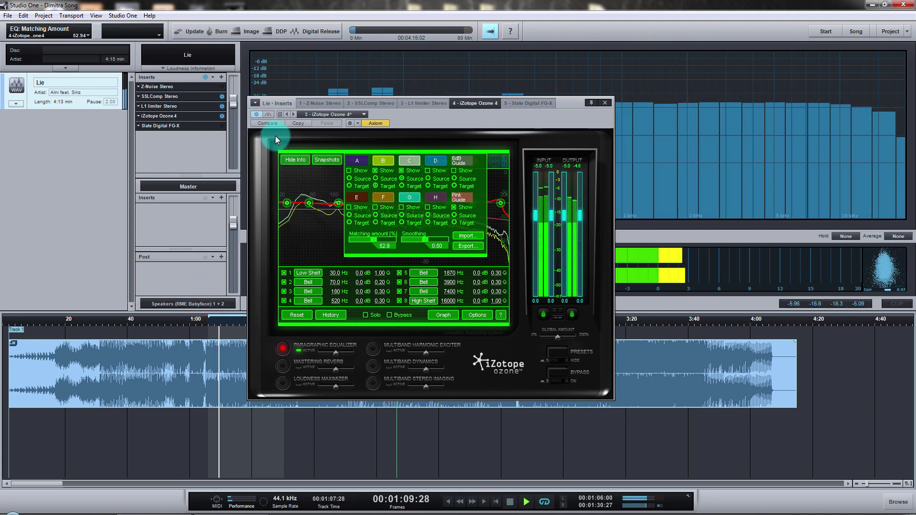
left_click(268, 116)
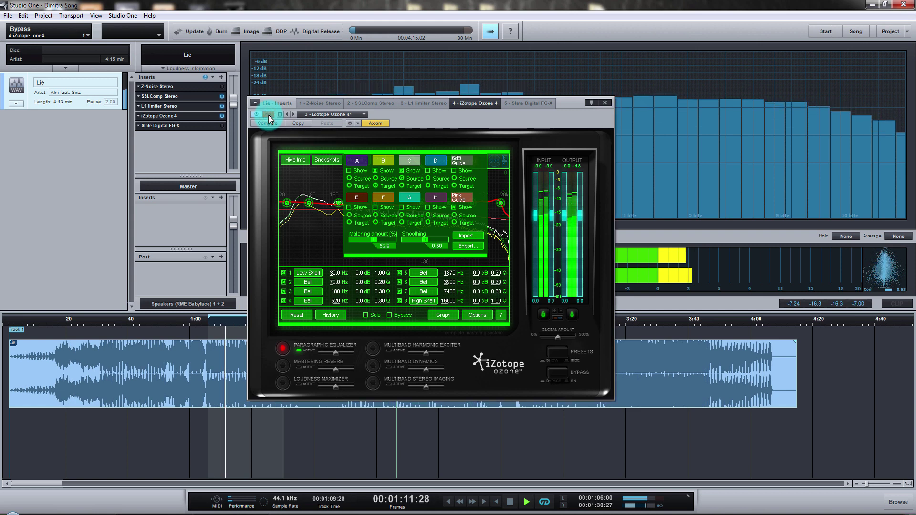
left_click(268, 116)
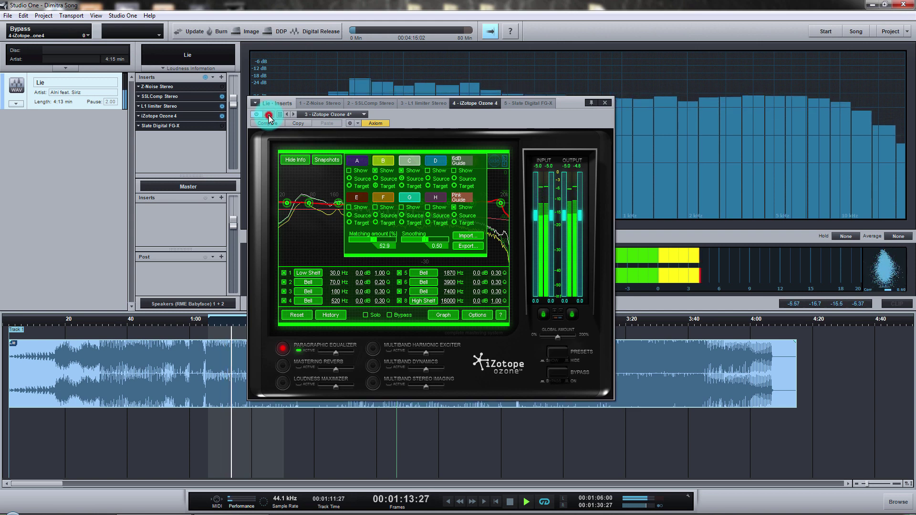
left_click(268, 115)
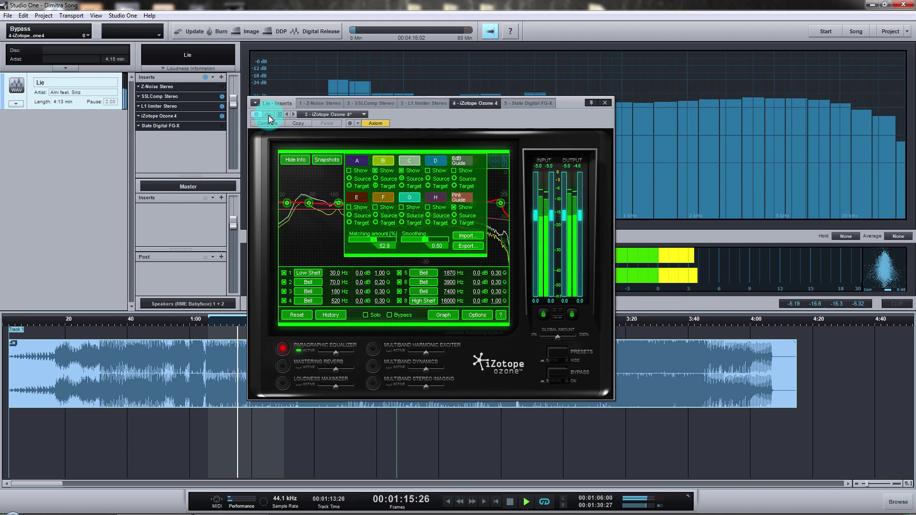
left_click(268, 116)
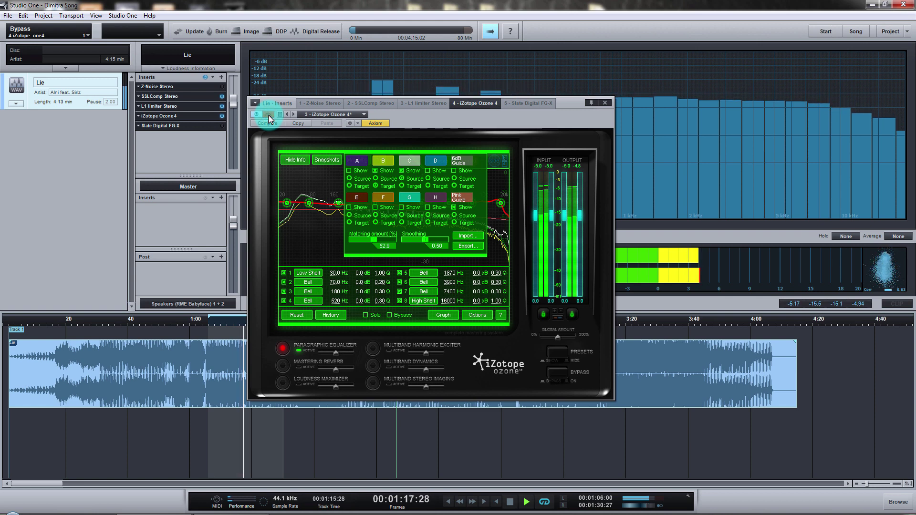
left_click(296, 184)
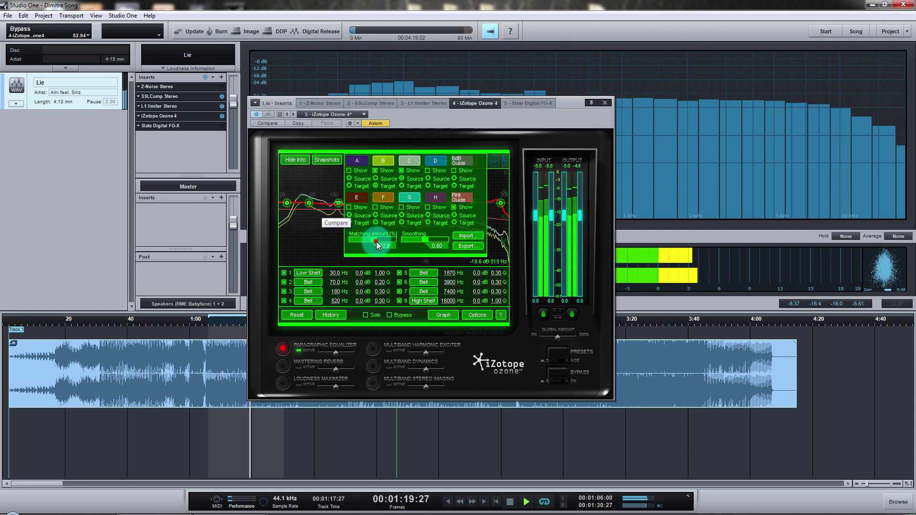
Step: Set the matching amount to 58.8%, stop playback and view the matching curve
mouse_move(376, 241)
left_mouse_down()
mouse_move(396, 238)
mouse_move(380, 241)
left_mouse_up()
key("space")
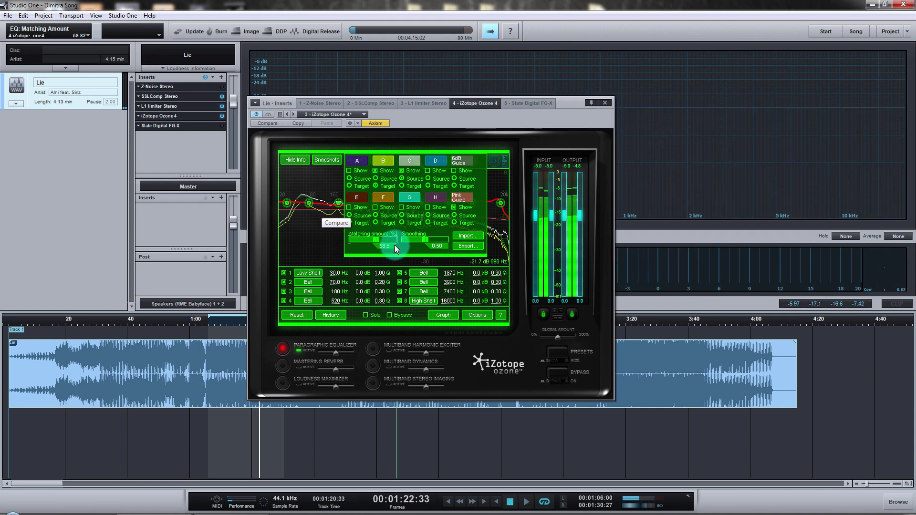
left_click(333, 147)
left_click(327, 159)
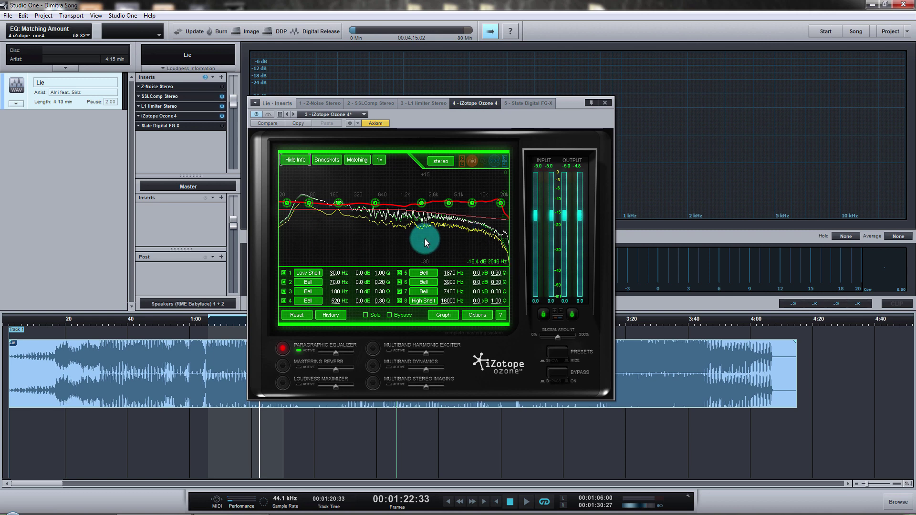
Step: Reopen the snapshots and lower the matching amount to 52.9%
left_click(334, 158)
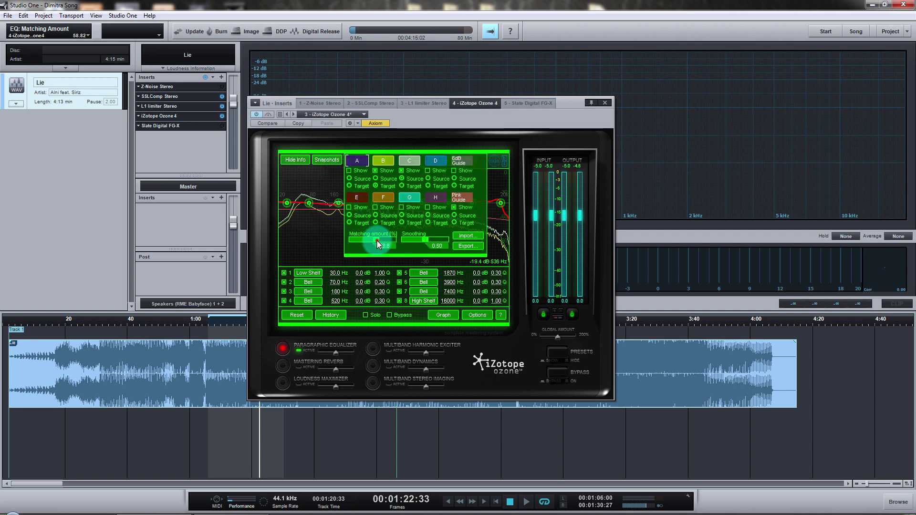
left_click_drag(376, 240, 375, 241)
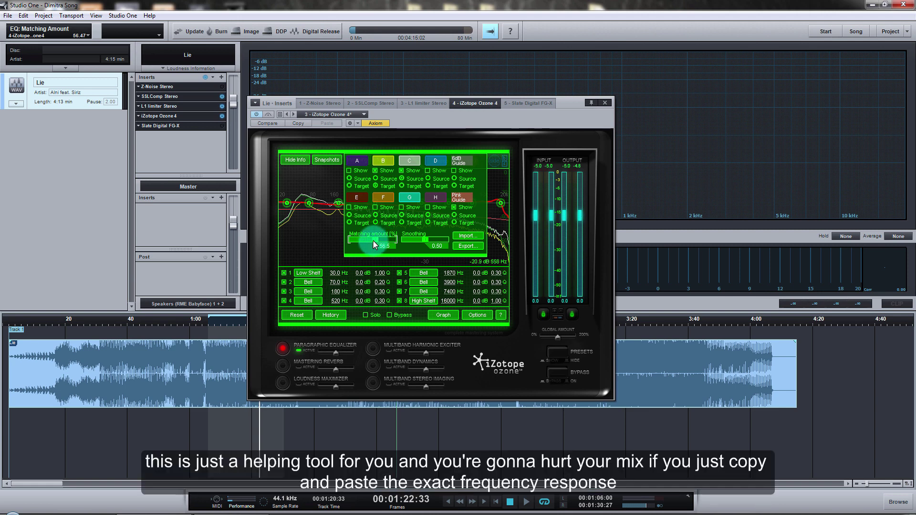
left_click_drag(375, 240, 325, 163)
Step: Play the loop, compare the sound using Ozone's bypass, hide the snapshots to view the curve, and stop playback
key("space")
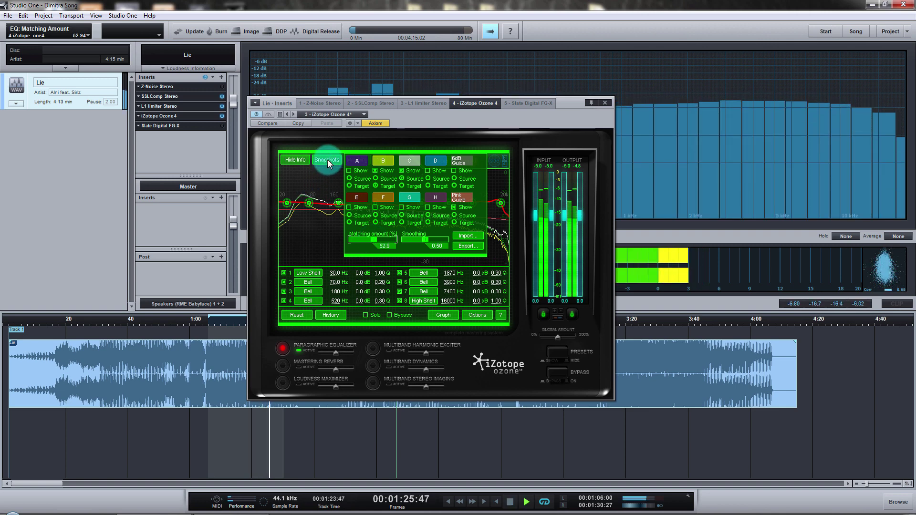
left_click(270, 117)
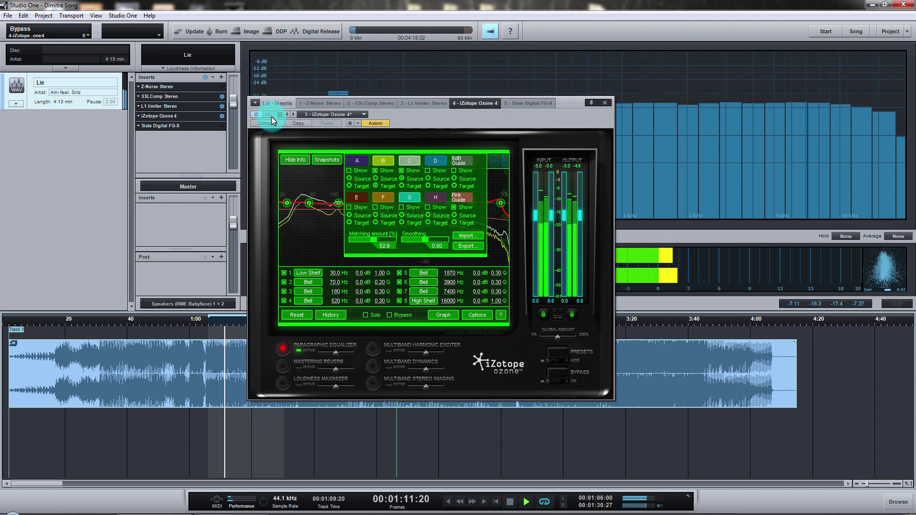
left_click(325, 160)
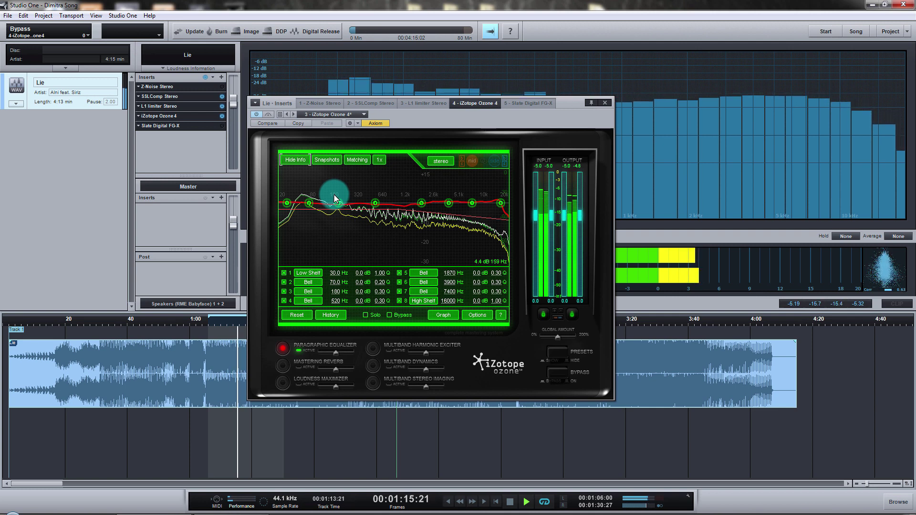
key("space")
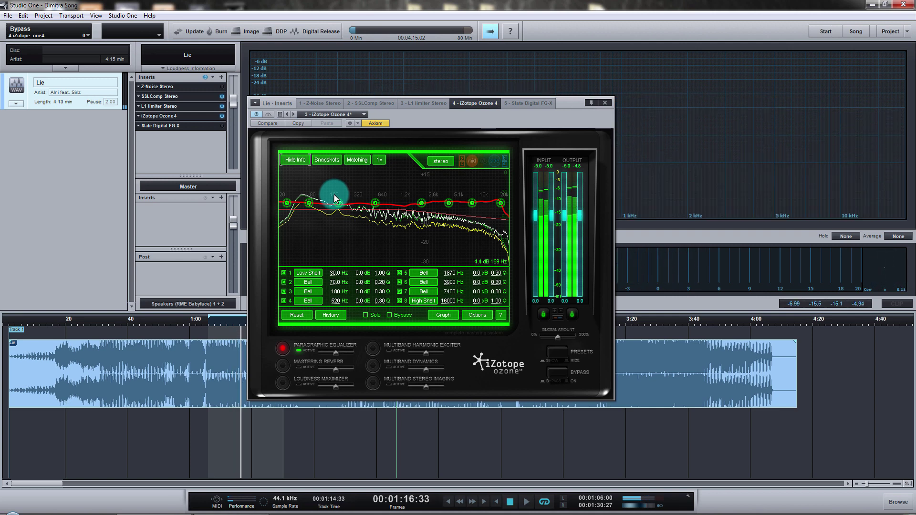
Step: Open the Slate Digital FG-X insert and move its window away from the loop range on the timeline
left_click(192, 126)
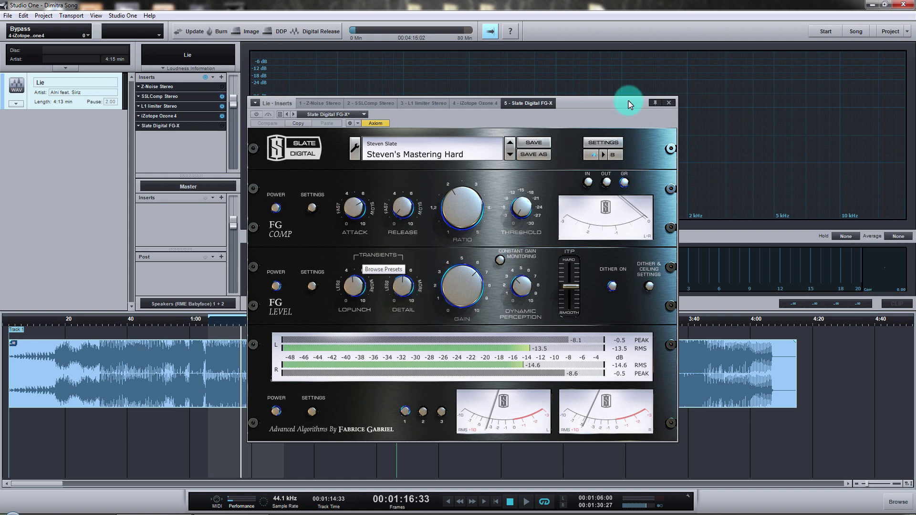
left_click_drag(602, 105, 610, 87)
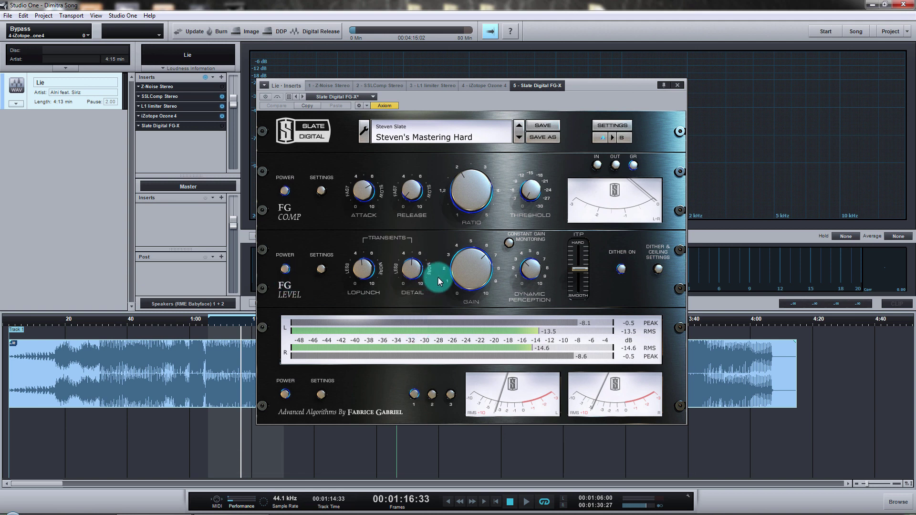
left_click_drag(596, 96, 671, 93)
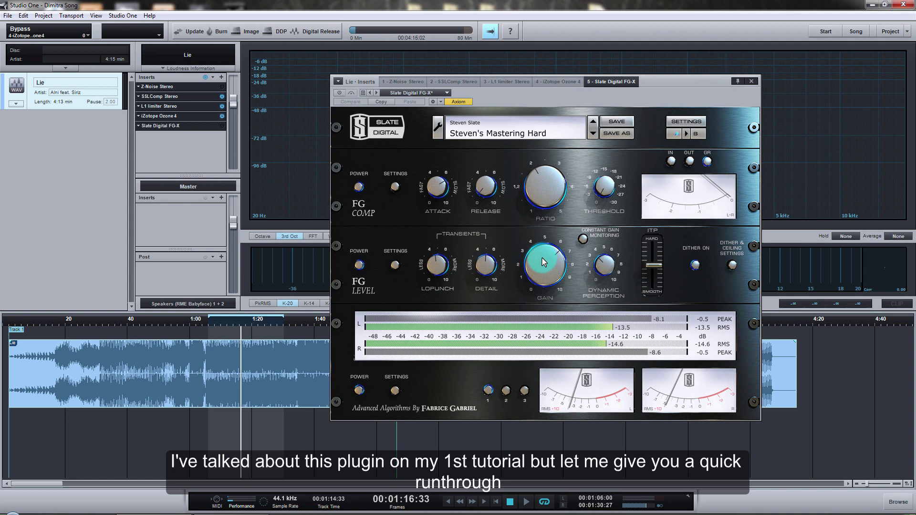
left_click_drag(668, 79, 687, 83)
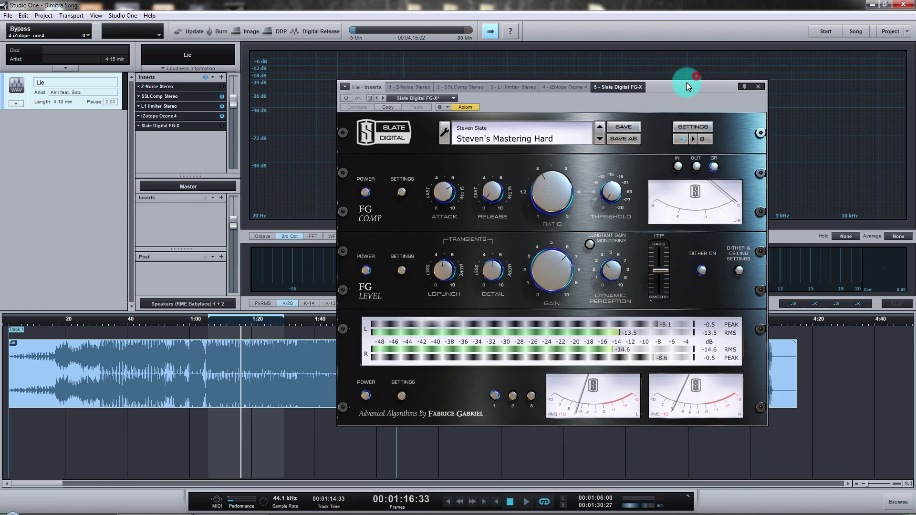
Step: Activate FG-X, switch its FG Level section off, play the loop to hear only FG Comp, and stop playback
left_click(366, 271)
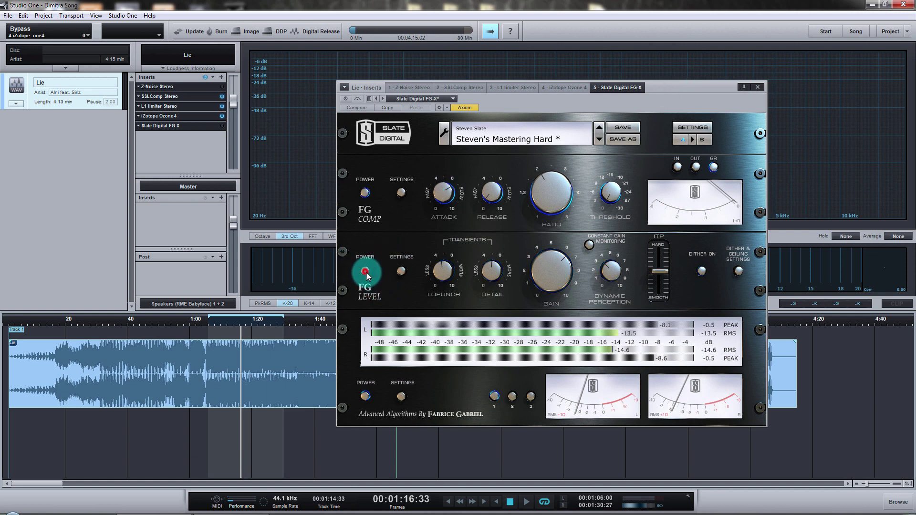
left_click(366, 271)
key("space")
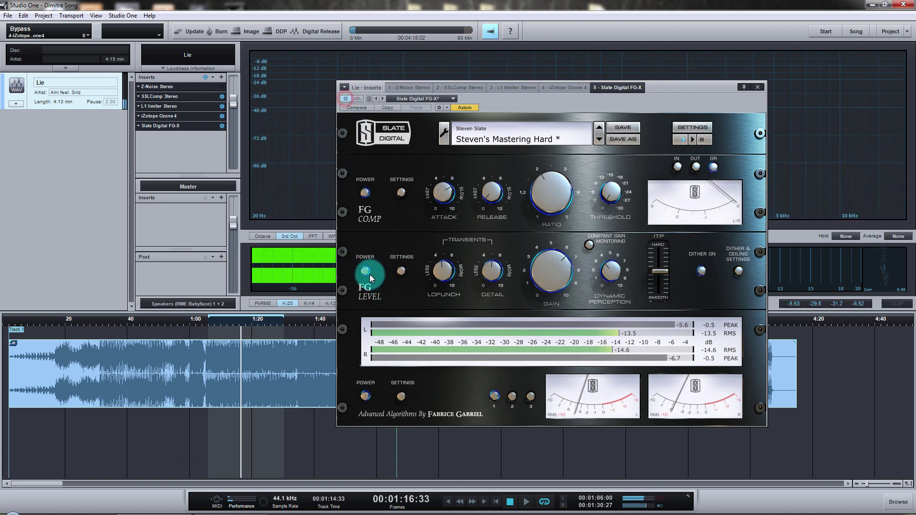
left_click(364, 271)
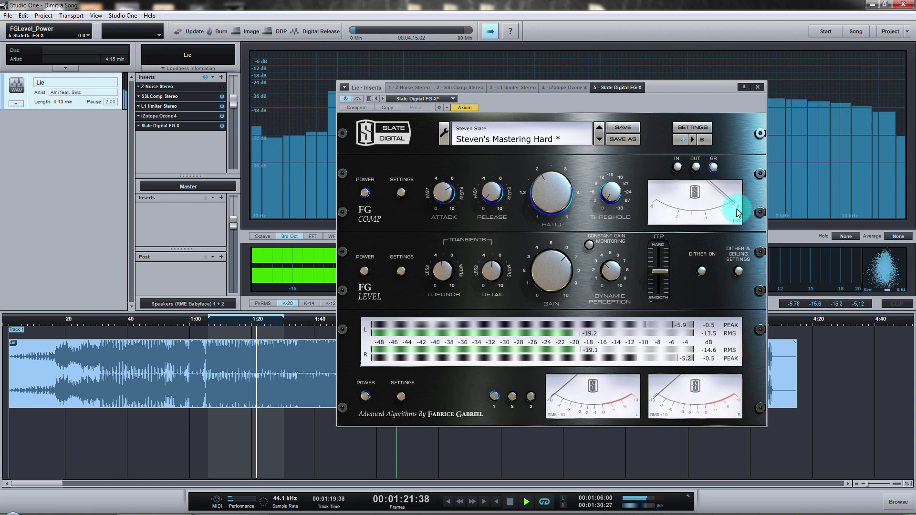
key("space")
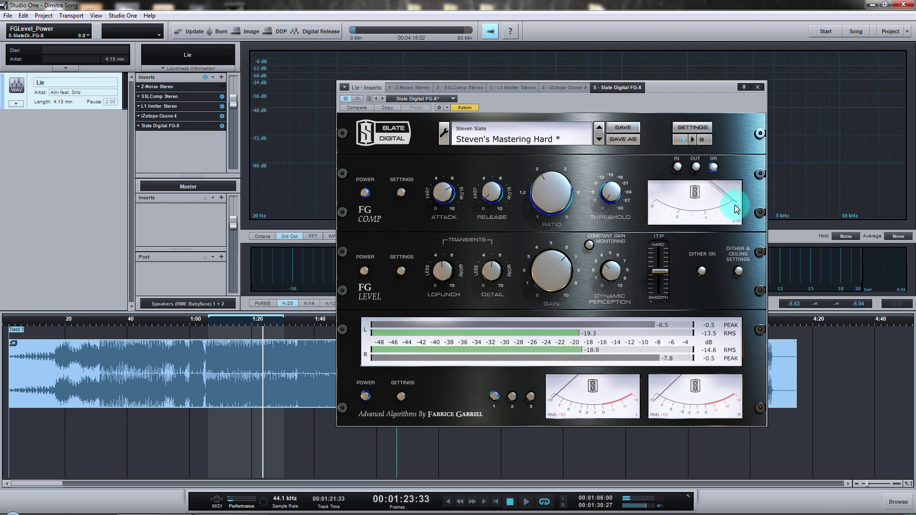
Step: Examine FG Comp's attack, release and gain reduction meter, and briefly play the loop
left_click(449, 199)
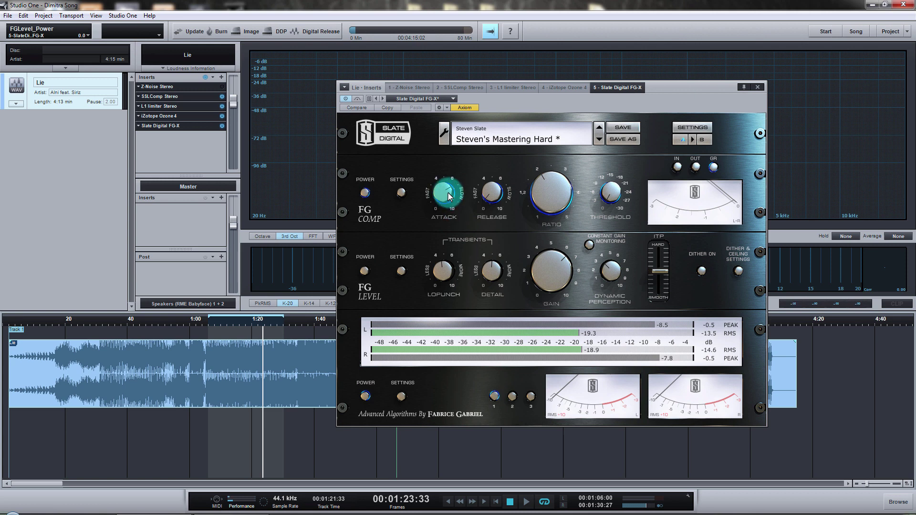
left_click(680, 213)
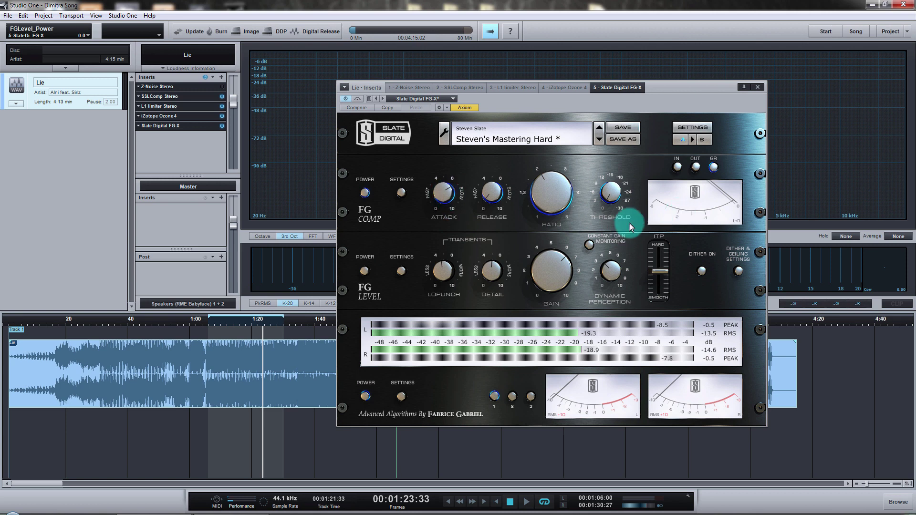
left_click(510, 204)
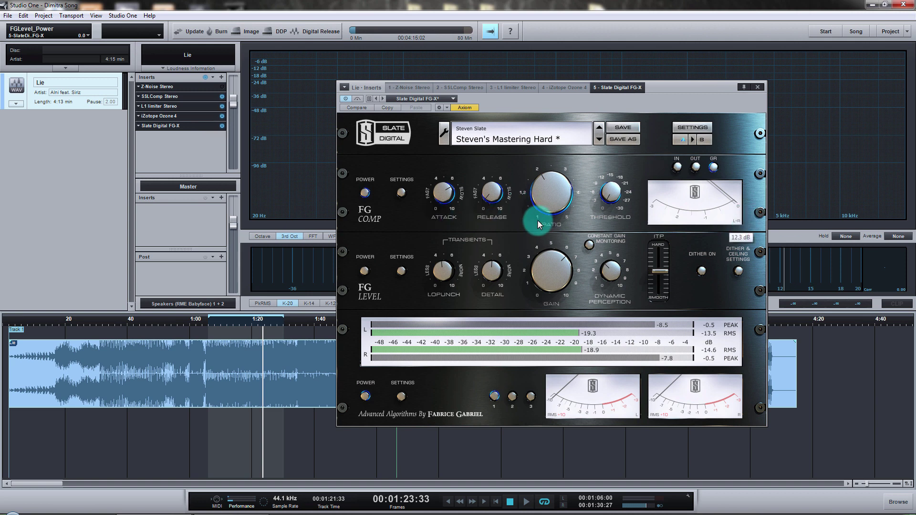
key("space")
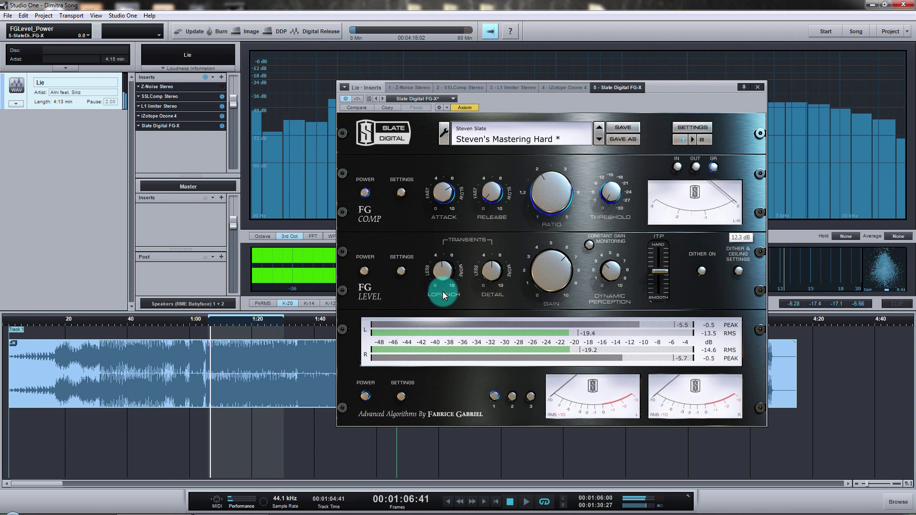
key("space")
Step: Switch the FG Level section back on and enable constant gain monitoring
left_click(365, 271)
left_click(367, 270)
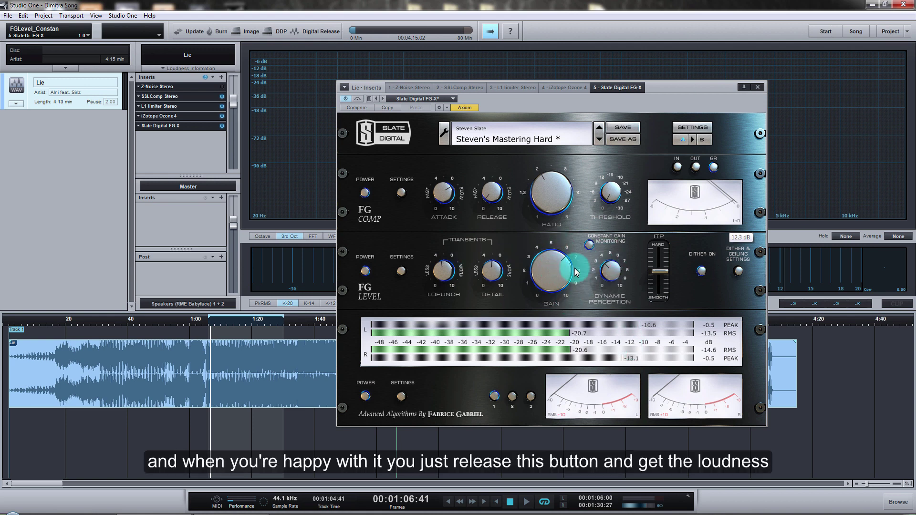
left_click(589, 246)
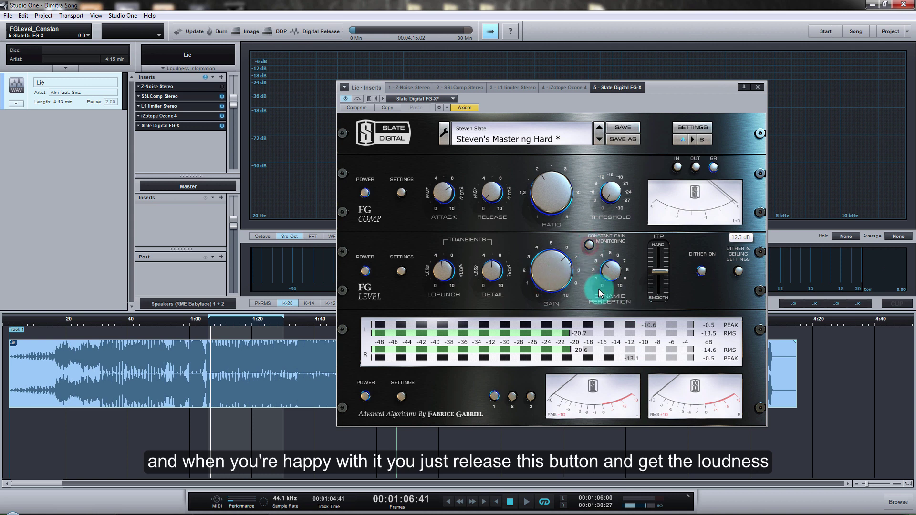
left_click(594, 246)
Step: Play the loop from about 1:06 while raising the FG Level gain, and set it to 7.9 dB
left_click(214, 323)
key("space")
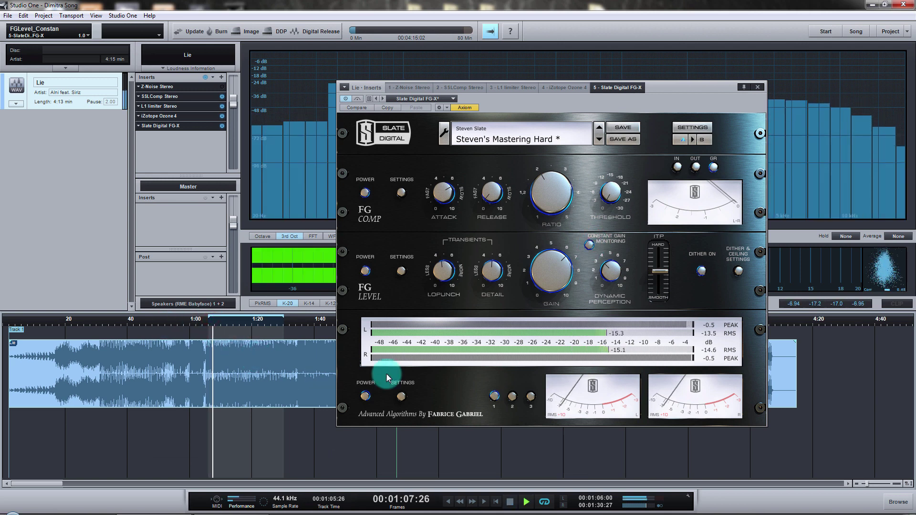
left_click(548, 276)
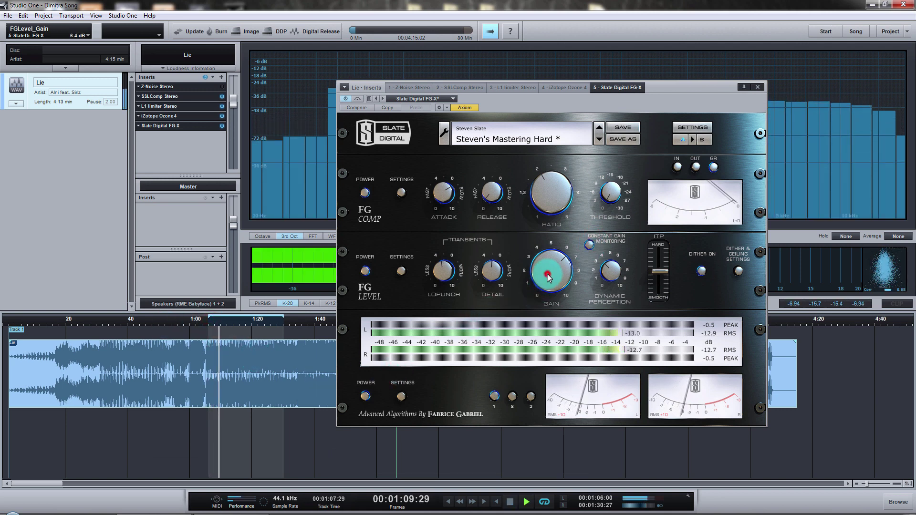
mouse_move(548, 276)
left_mouse_down()
mouse_move(548, 222)
mouse_move(571, 362)
mouse_move(541, 205)
mouse_move(548, 311)
mouse_move(542, 218)
mouse_move(563, 277)
mouse_move(552, 279)
left_mouse_up()
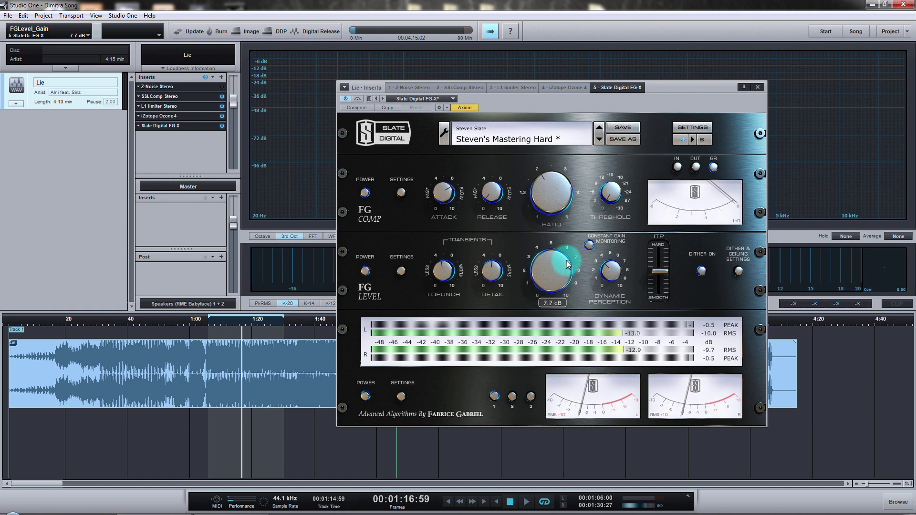
left_click_drag(541, 287, 555, 276)
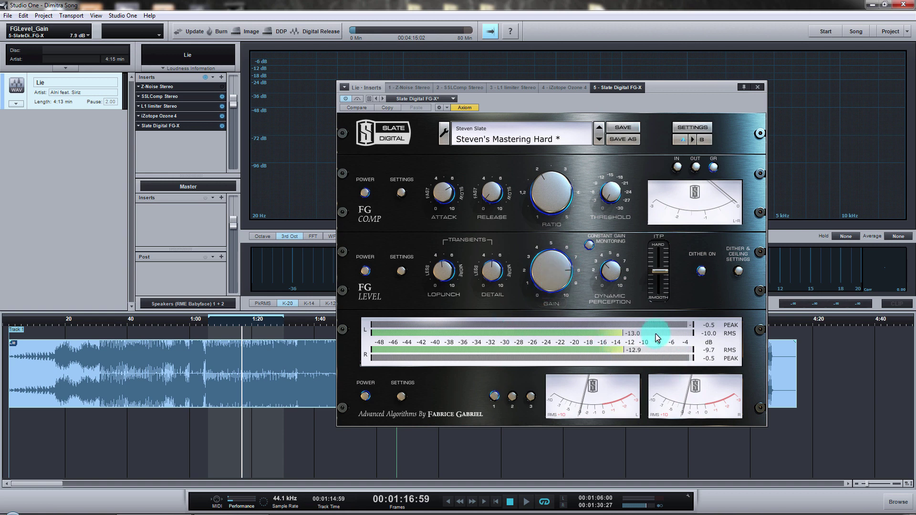
Step: Play the loop and compare the FG Level gain at 10.0 dB and 0.0 dB, settling on 9.0 dB
left_click(216, 318)
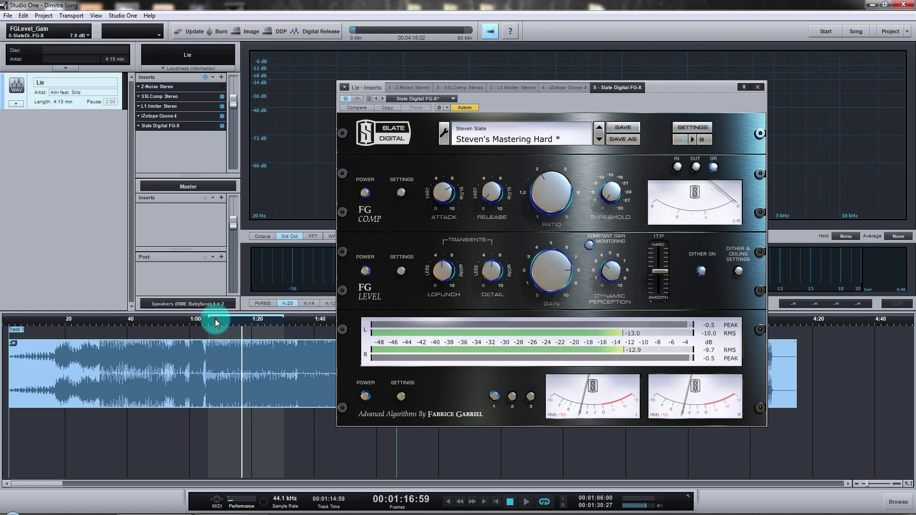
key("space")
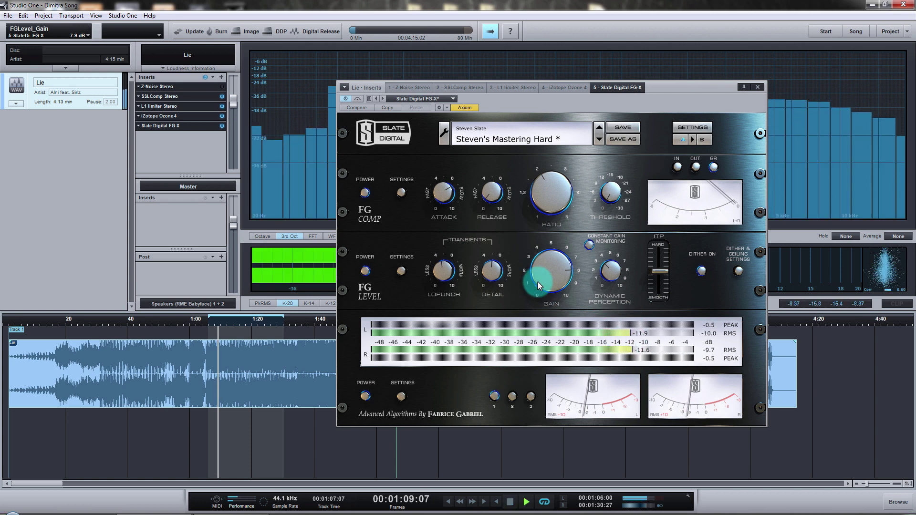
left_click_drag(537, 282, 545, 250)
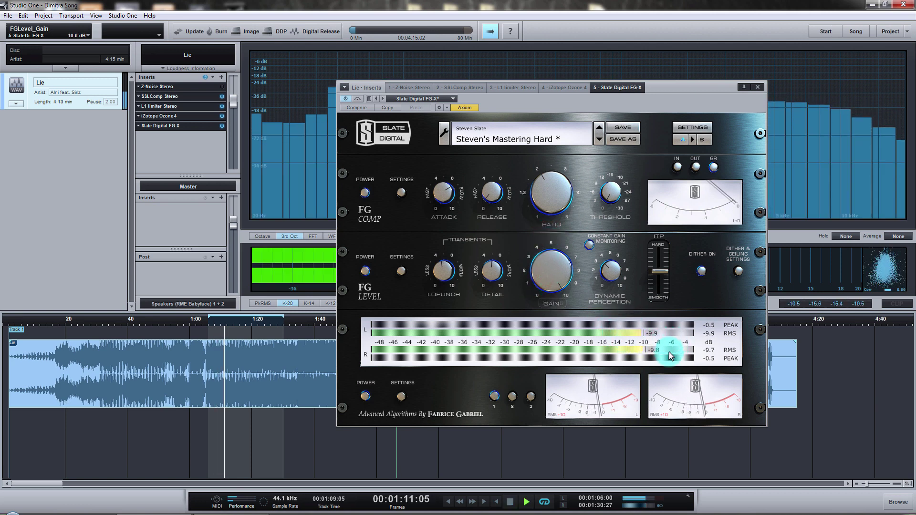
left_click_drag(559, 266, 574, 483)
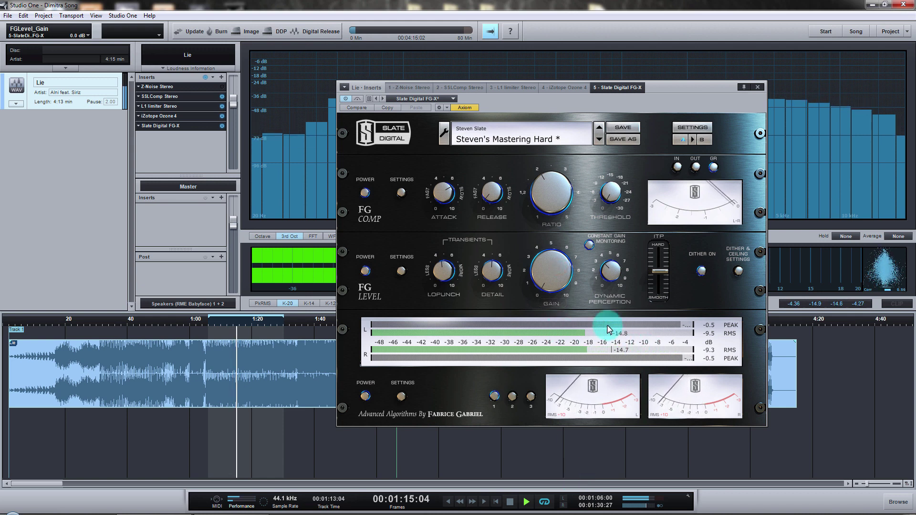
left_click_drag(560, 285, 500, 87)
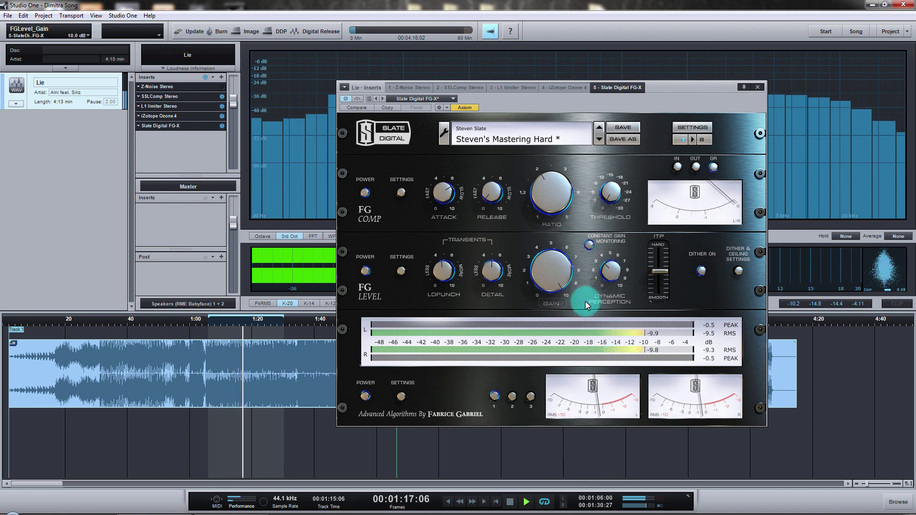
left_click_drag(549, 271, 561, 288)
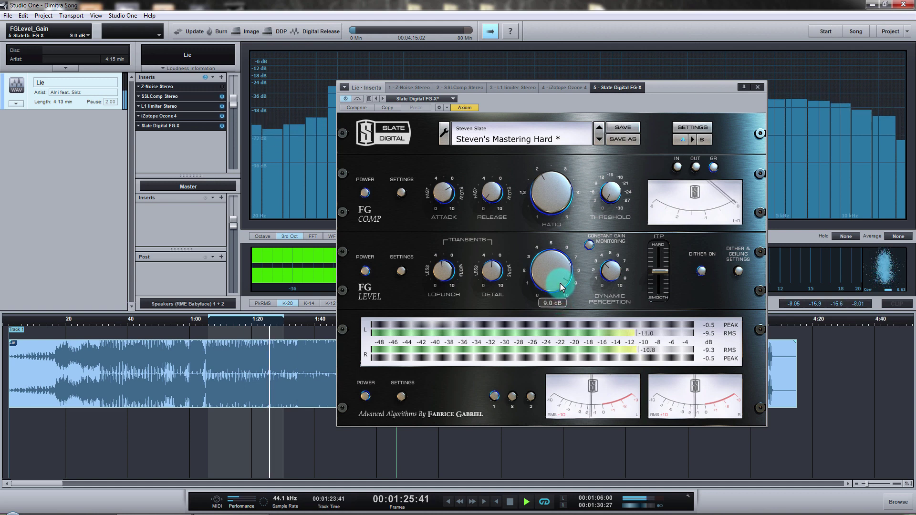
Step: Listen to the passages from about 0:38 and 0:58, lower the FG Level gain to 7.4 dB, and stop playback
left_click(122, 322)
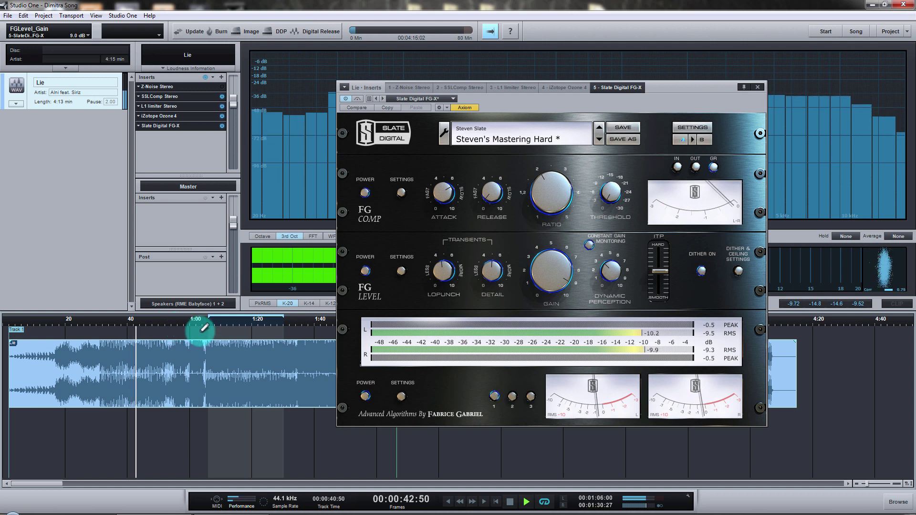
left_click(187, 322)
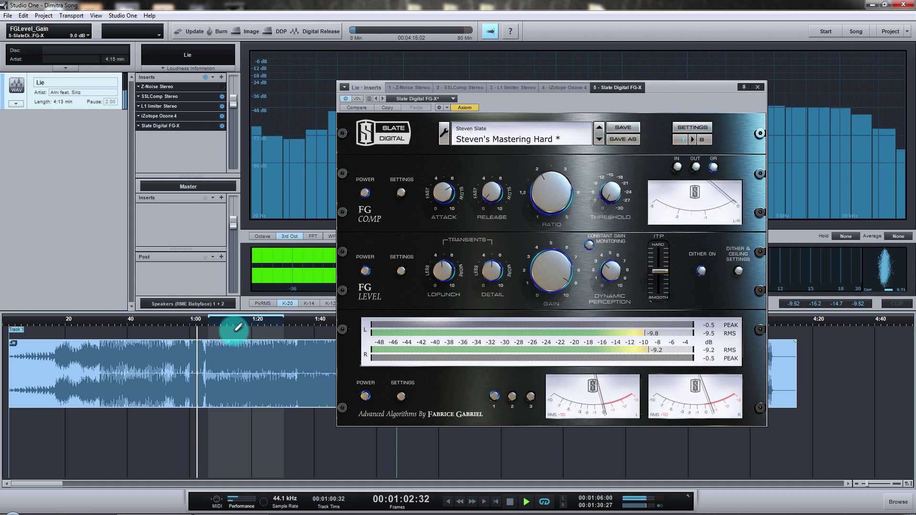
left_click_drag(551, 273, 560, 291)
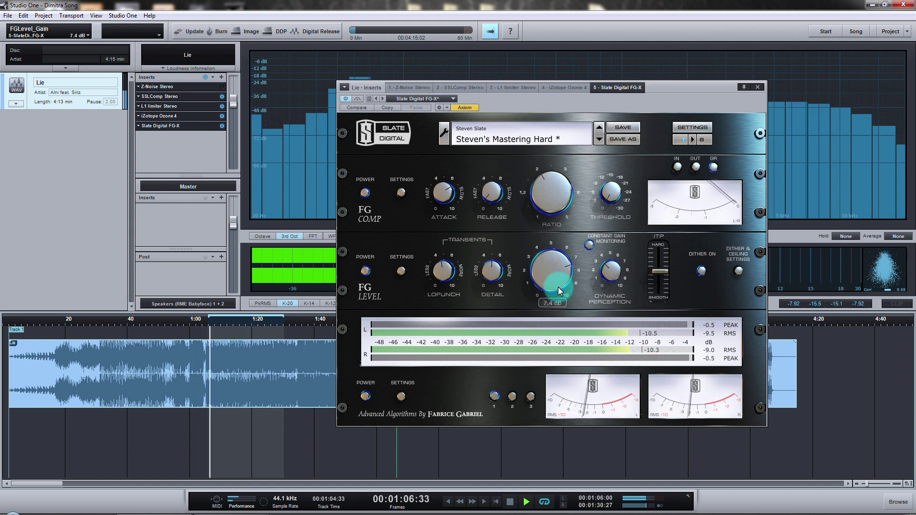
key("space")
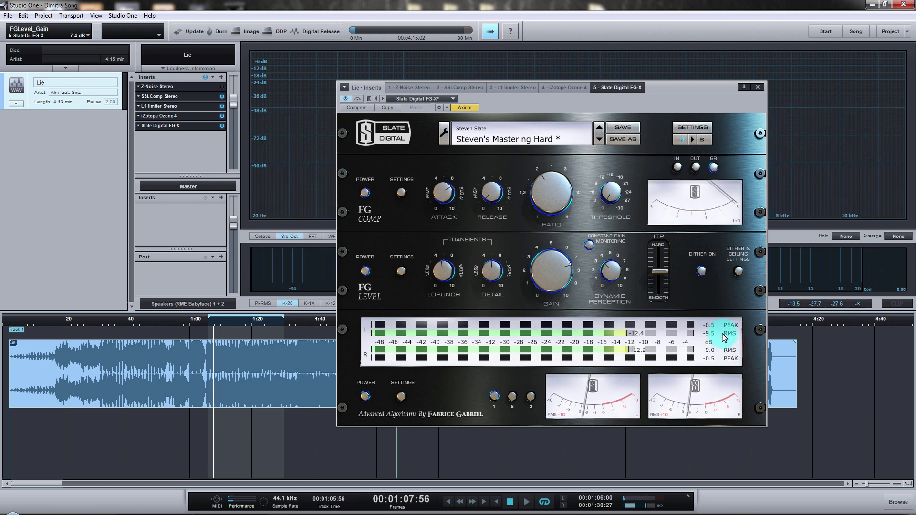
Step: Turn off constant gain monitoring while playing the loop from 1:06, and set the FG Level gain to 8.0 dB
left_click_drag(660, 93, 609, 97)
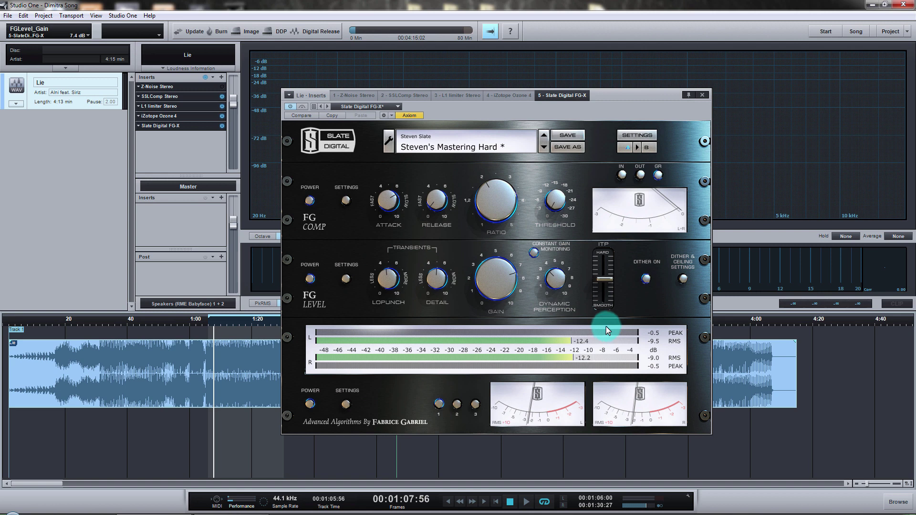
left_click(494, 279)
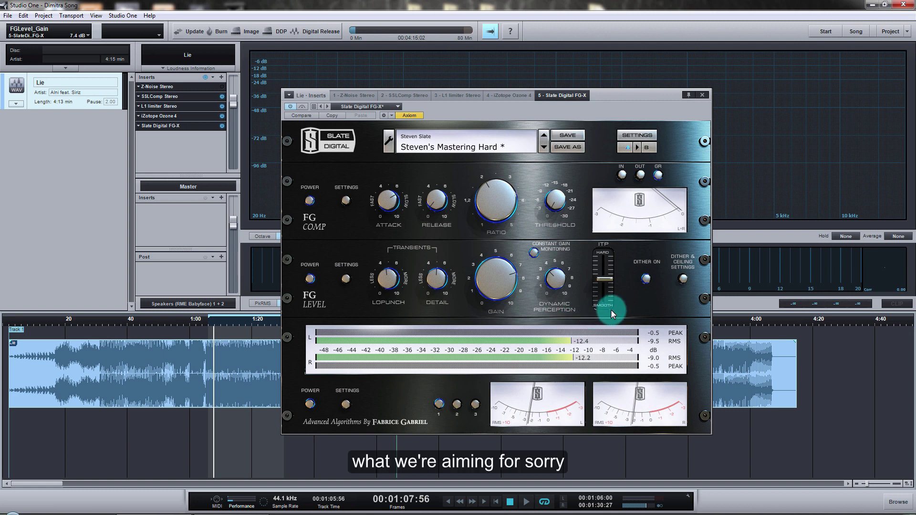
left_click(208, 319)
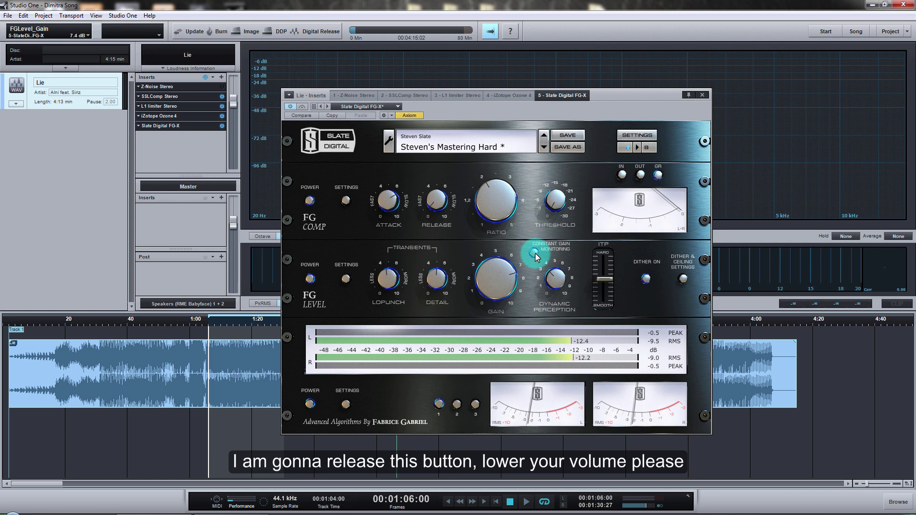
key("space")
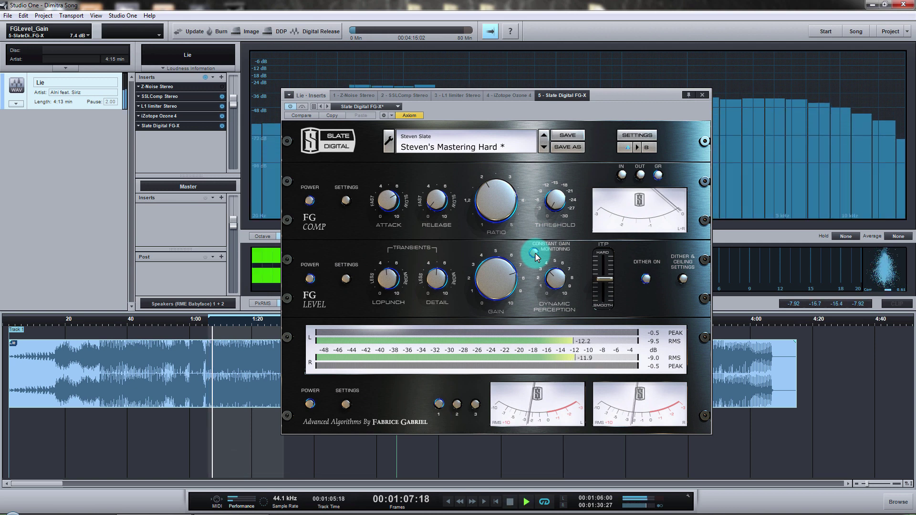
left_click(535, 253)
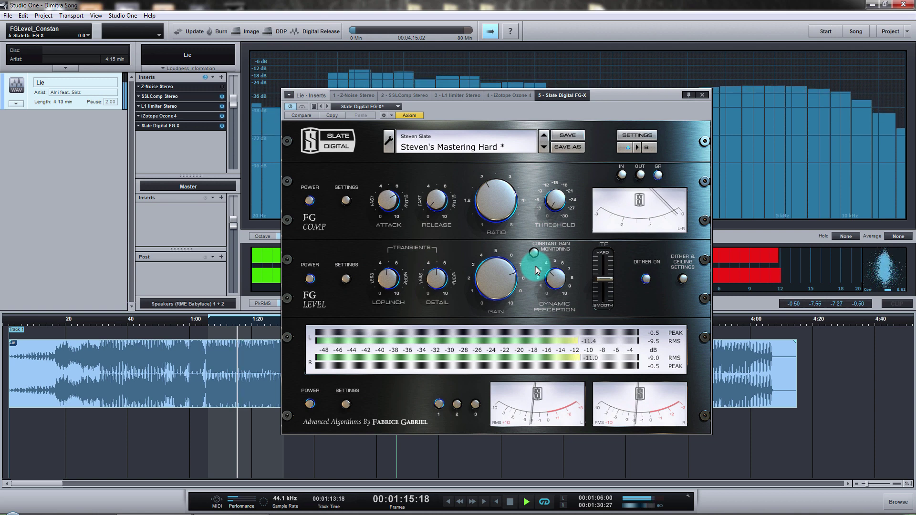
left_click_drag(487, 286, 468, 274)
key("space")
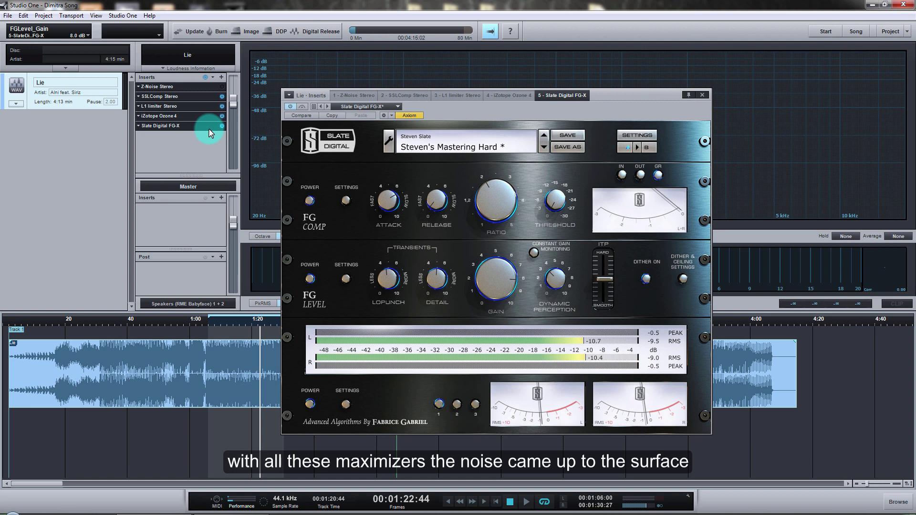
Step: Set the loop range over the song's intro, from about 0:03 to 0:17, and play it
left_click_drag(13, 316, 56, 317)
key("space")
left_click(20, 323)
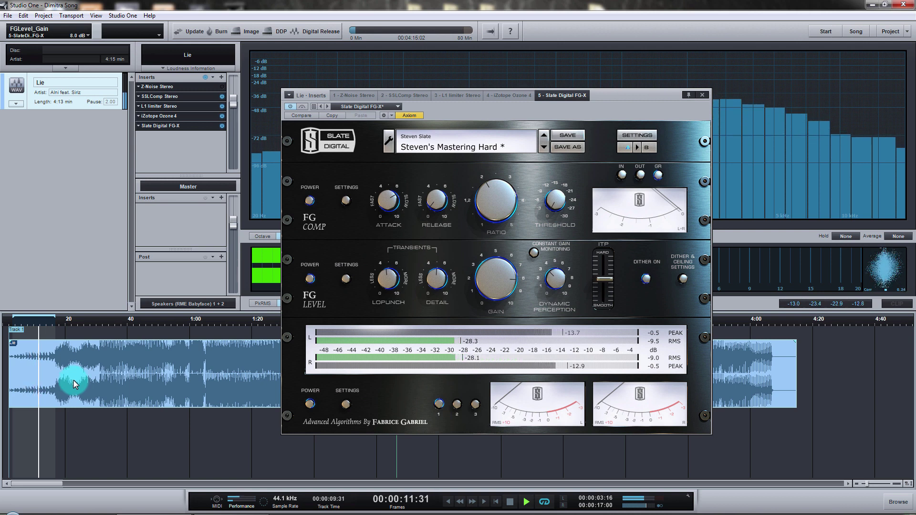
Step: Open the Z-Noise insert, play the song from the start of the intro, and activate the plug-in
key("space")
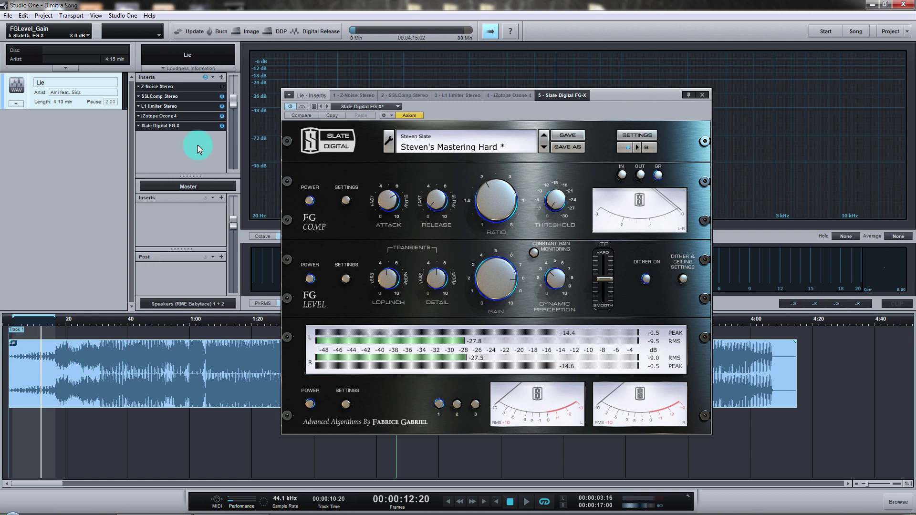
left_click(176, 88)
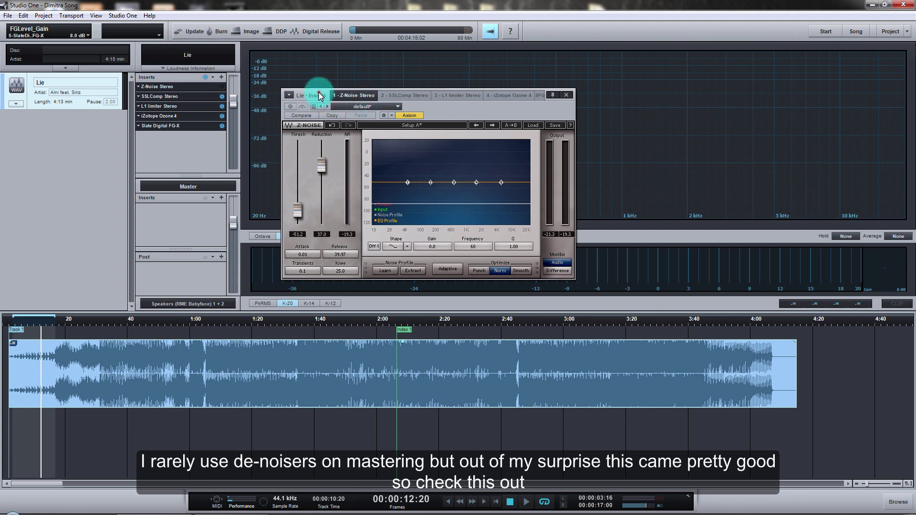
left_click_drag(319, 95, 351, 118)
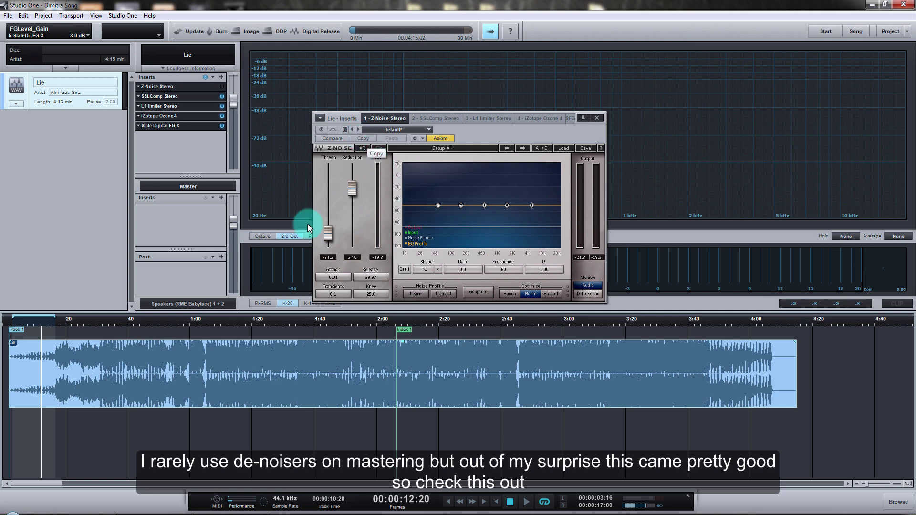
left_click(16, 325)
key("space")
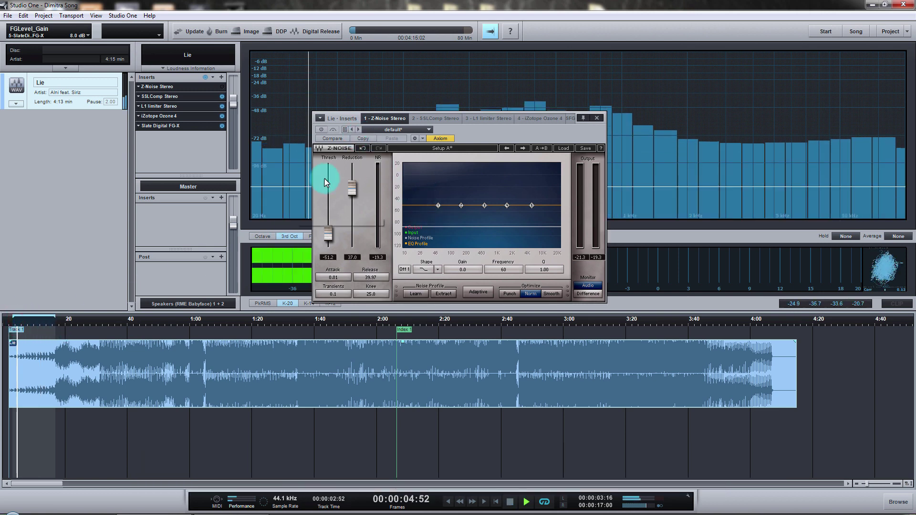
left_click(322, 129)
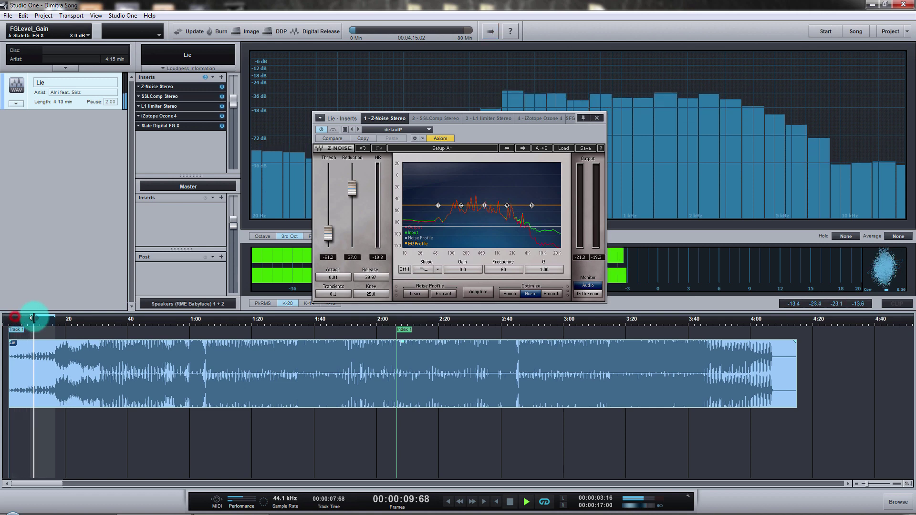
Step: Extend the loop start back to about 0:03 and compare the intro with Z-Noise bypassed and active, stopping playback at the end
left_click(333, 130)
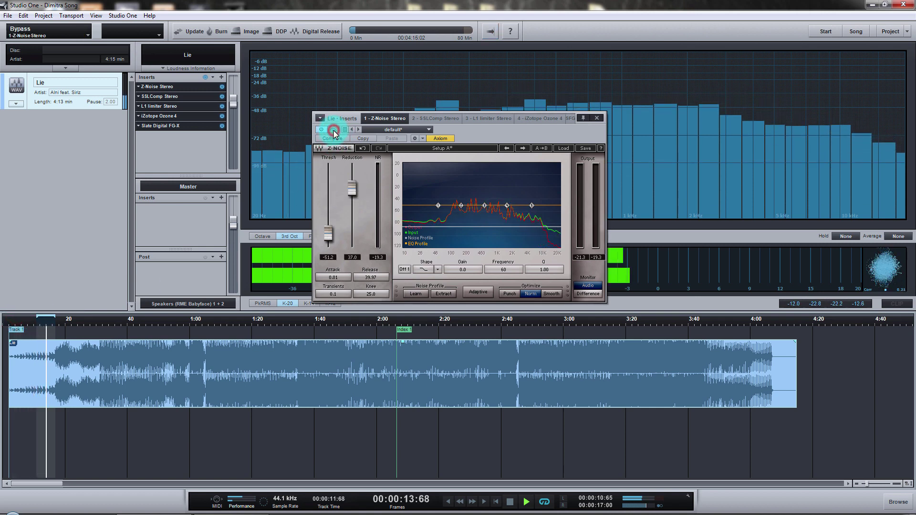
left_click_drag(37, 323, 11, 323)
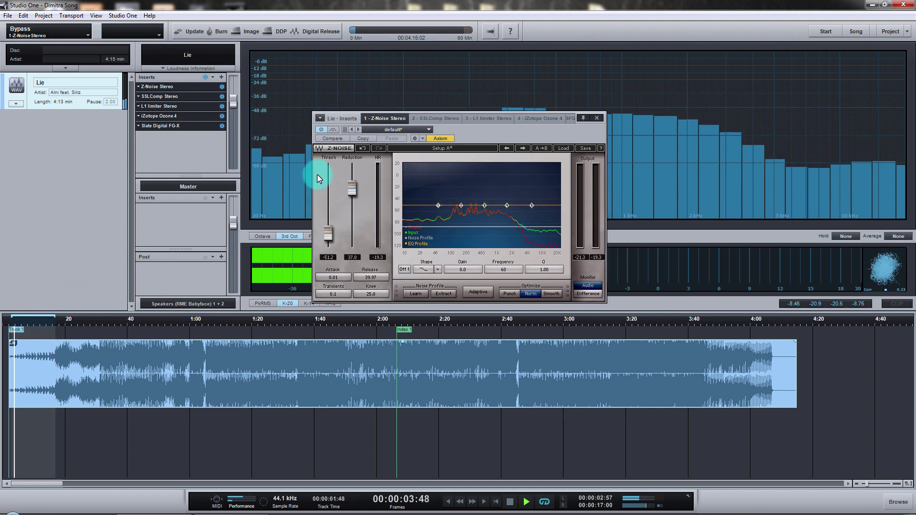
left_click(335, 130)
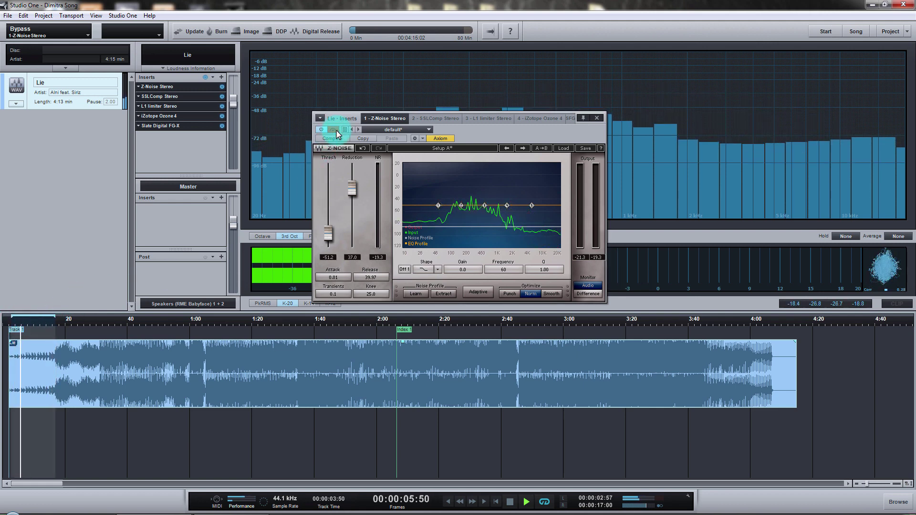
left_click(336, 129)
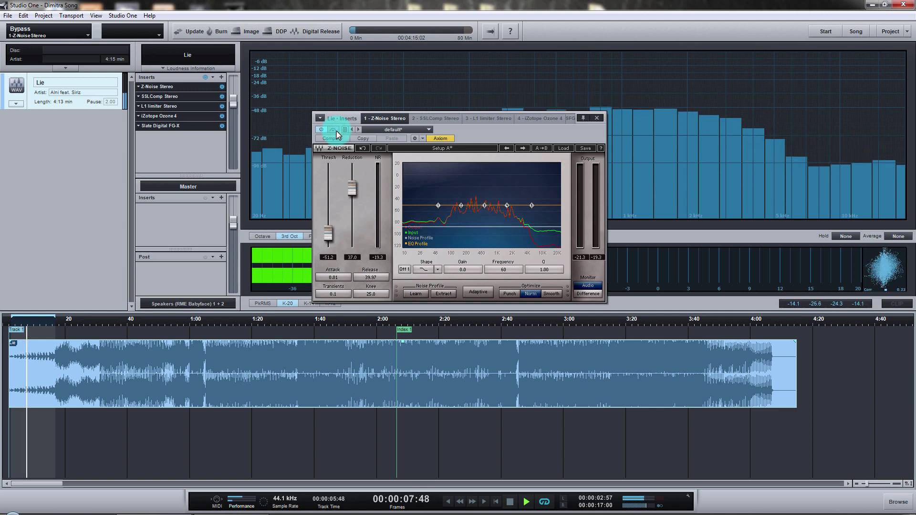
left_click(336, 129)
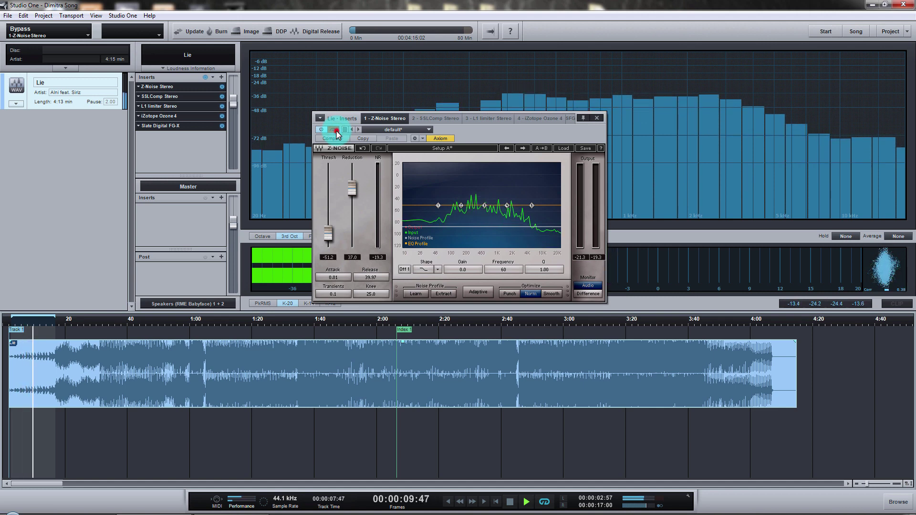
left_click(335, 130)
left_click(336, 130)
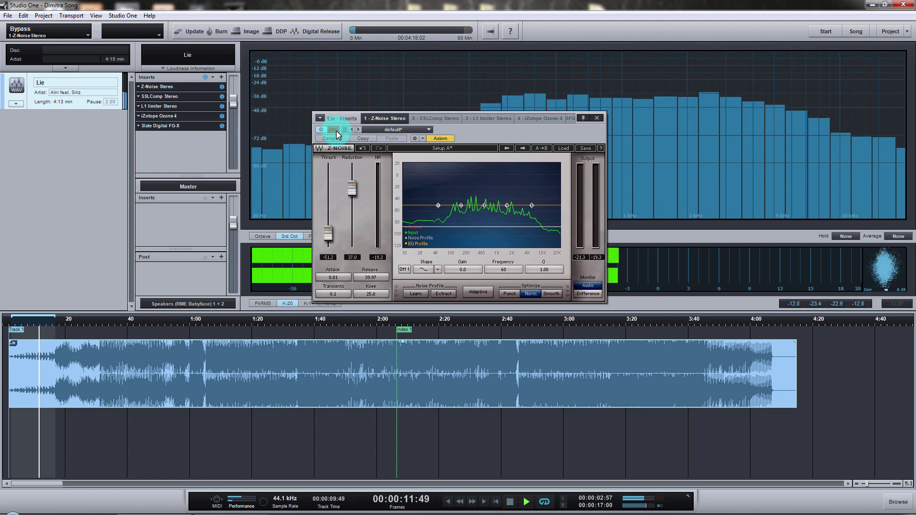
left_click(336, 130)
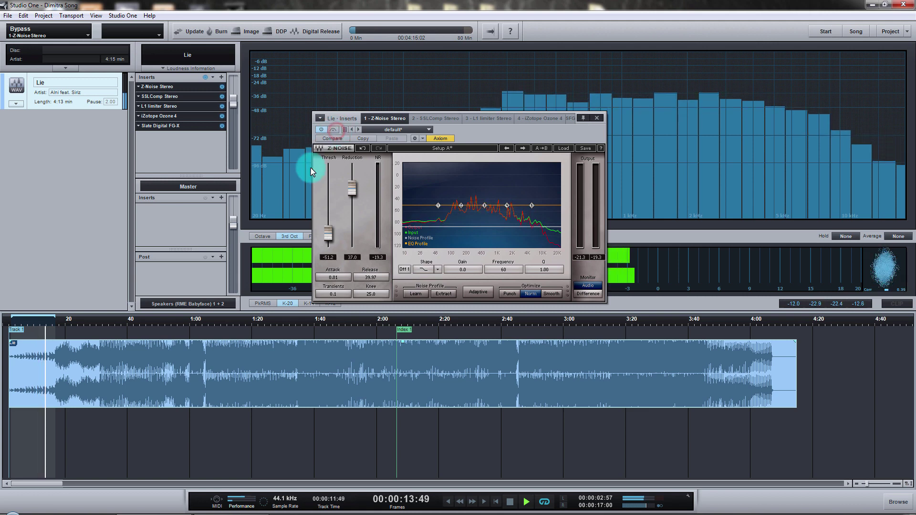
key("space")
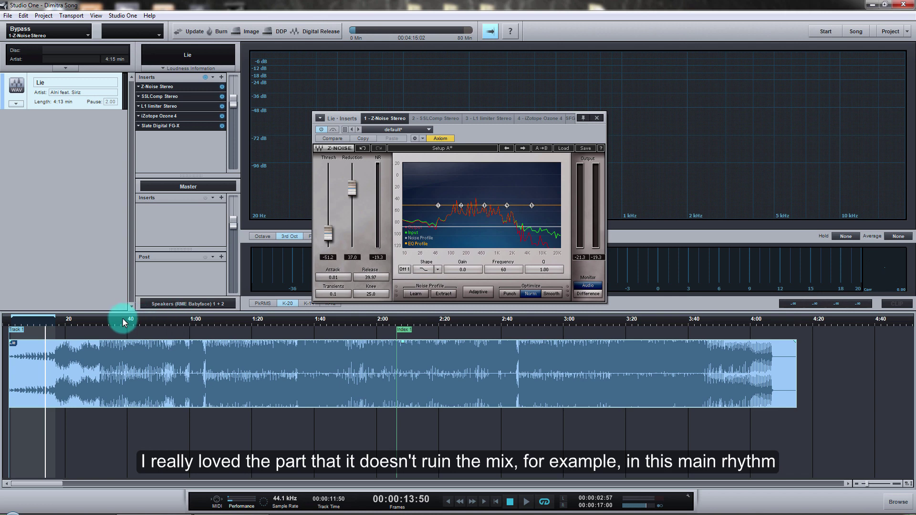
Step: Play the main rhythm from about 1:04, compare it with Z-Noise bypassed and active, and stop playback
left_click(154, 318)
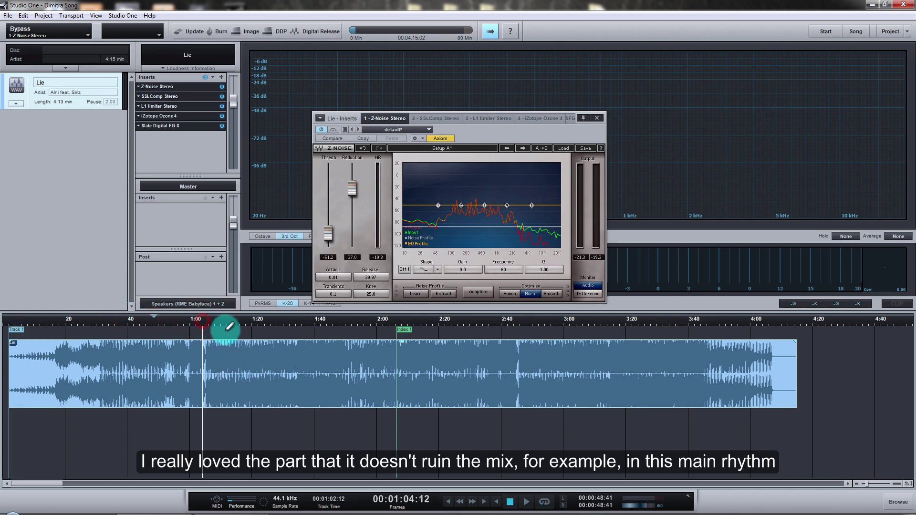
key("space")
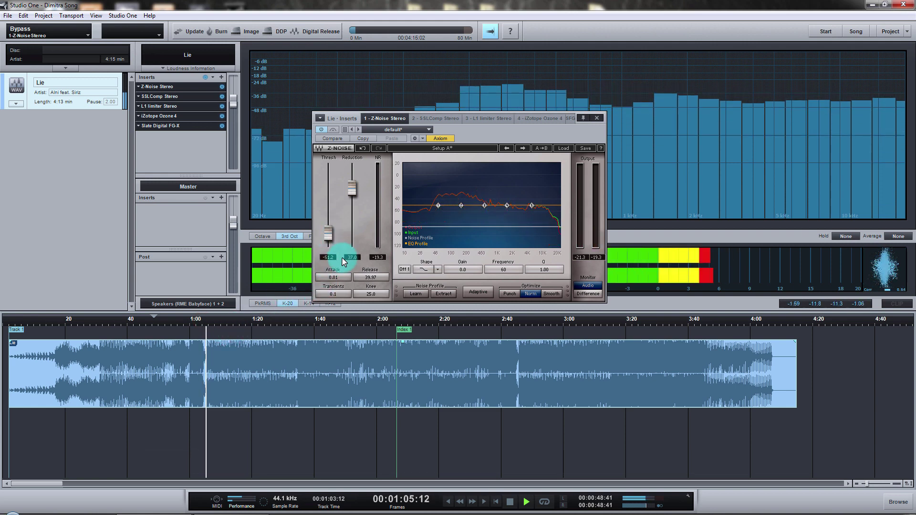
left_click(333, 130)
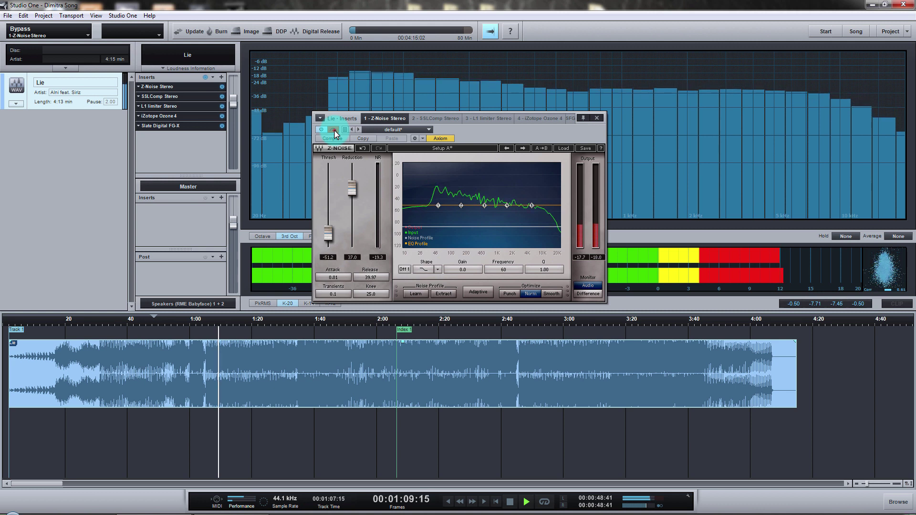
left_click(335, 132)
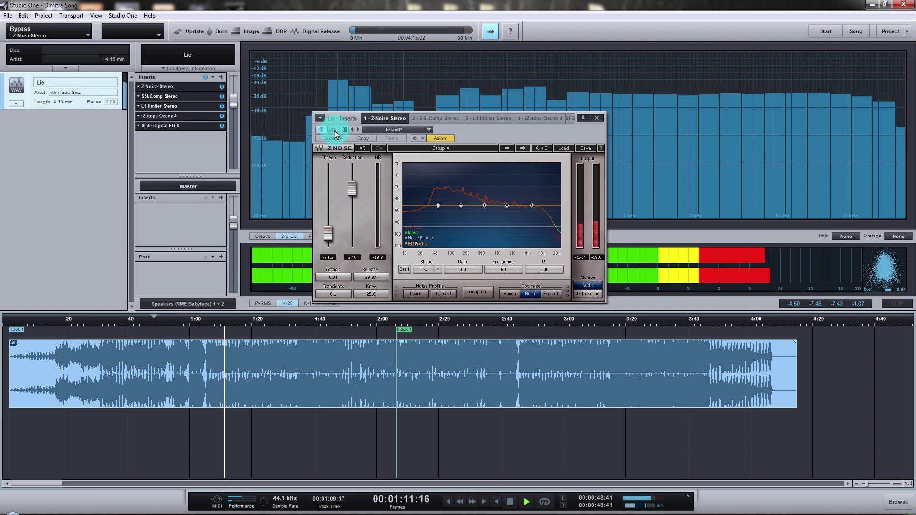
left_click(335, 132)
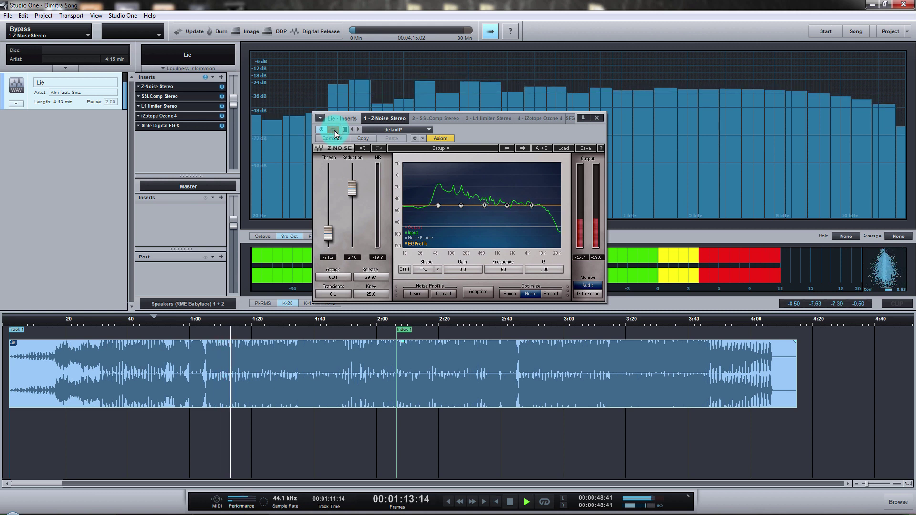
left_click(334, 130)
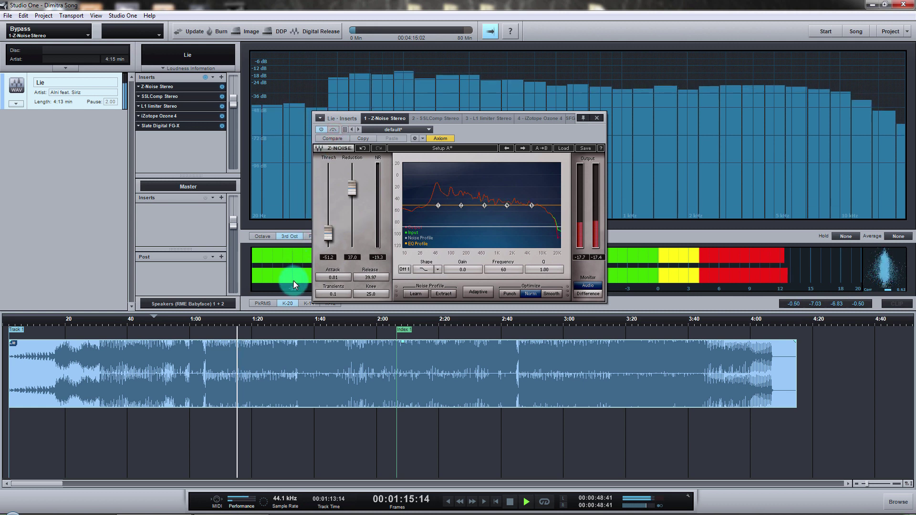
key("space")
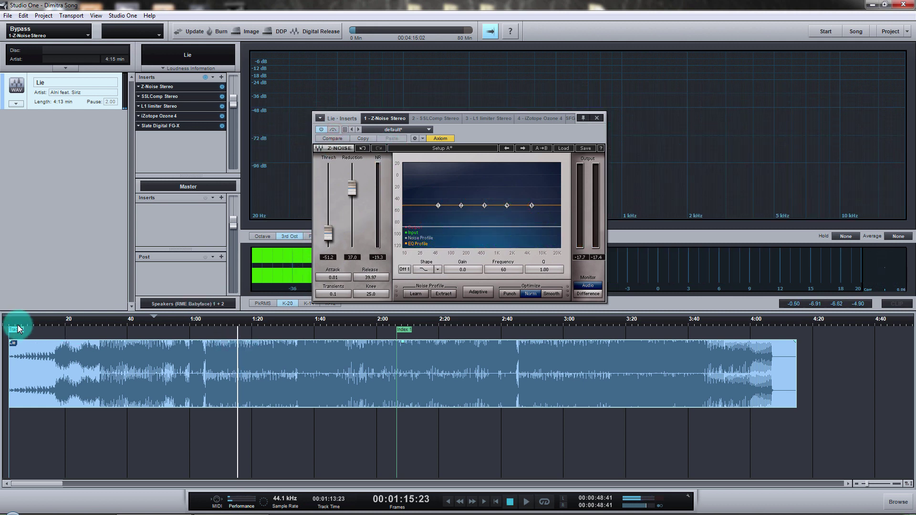
Step: Loop the intro from about 0:03 to 0:19 and listen to it with the Z-Noise monitor set to Difference, stopping at the end
left_click_drag(14, 316, 61, 316)
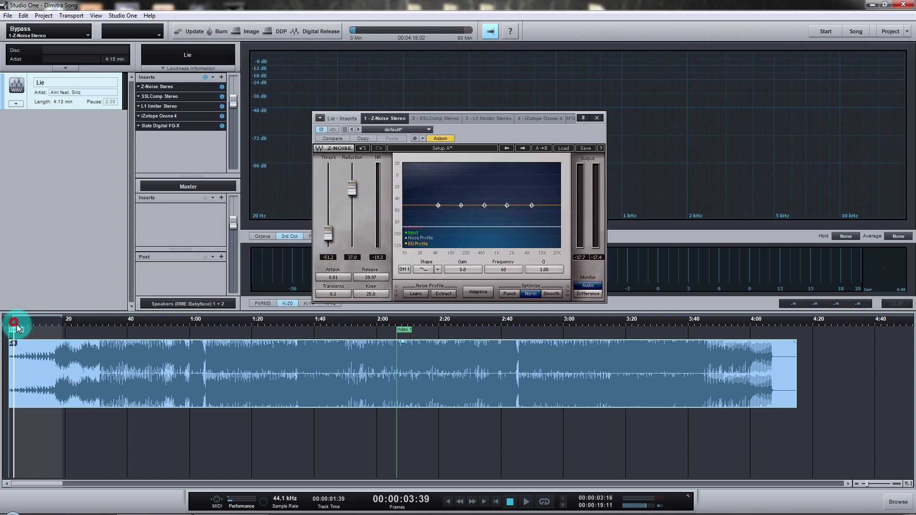
key("space")
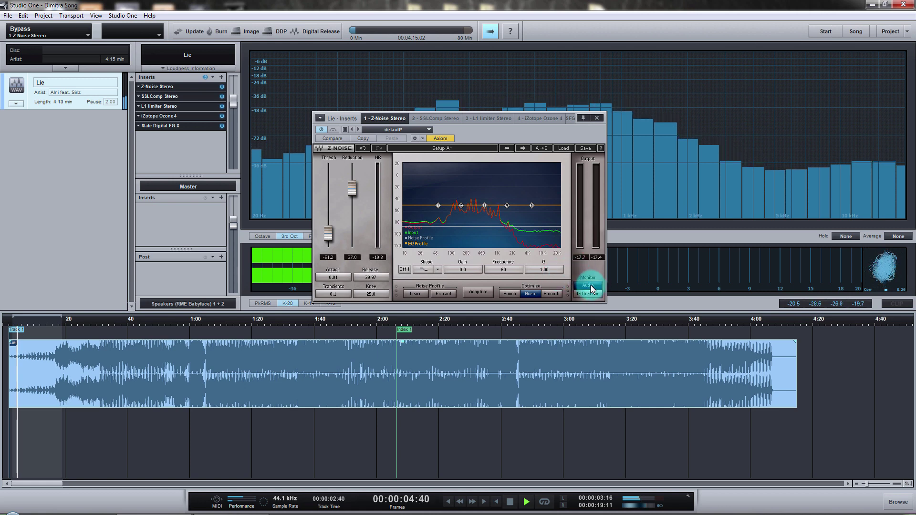
left_click(591, 286)
left_click(415, 194)
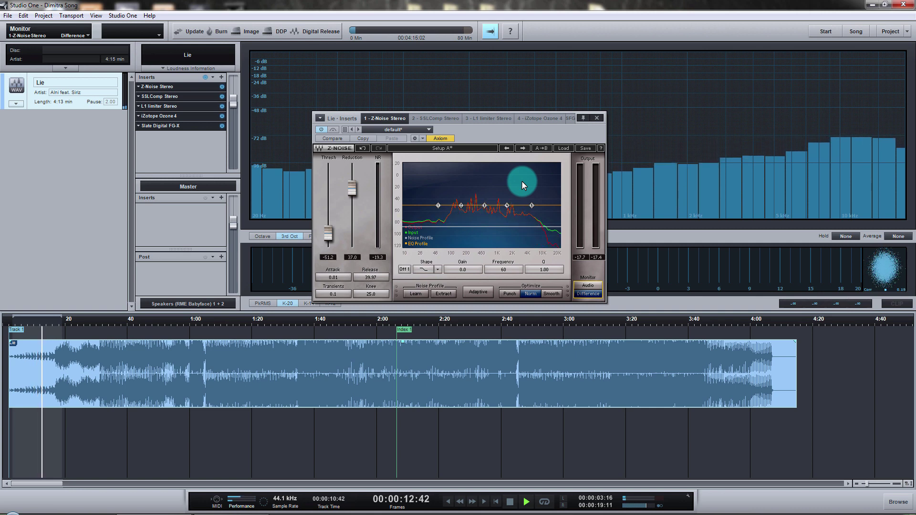
key("space")
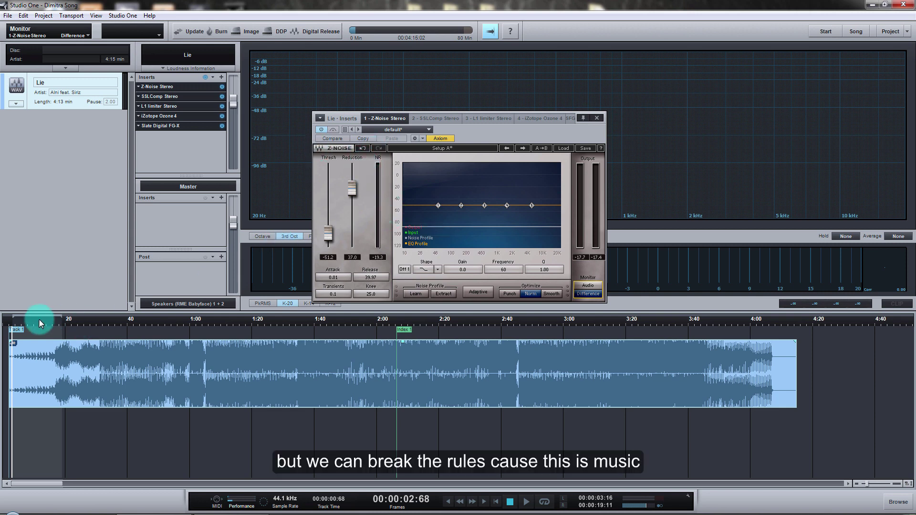
Step: Replay the intro from about 0:04, set the Z-Noise monitor back to Audio, and compare the sound with the plug-in bypassed and active
left_click(12, 320)
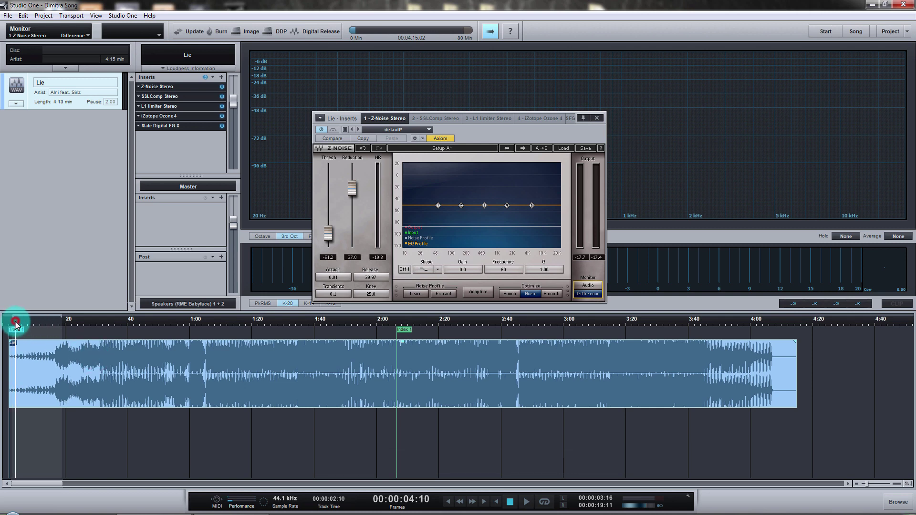
key("space")
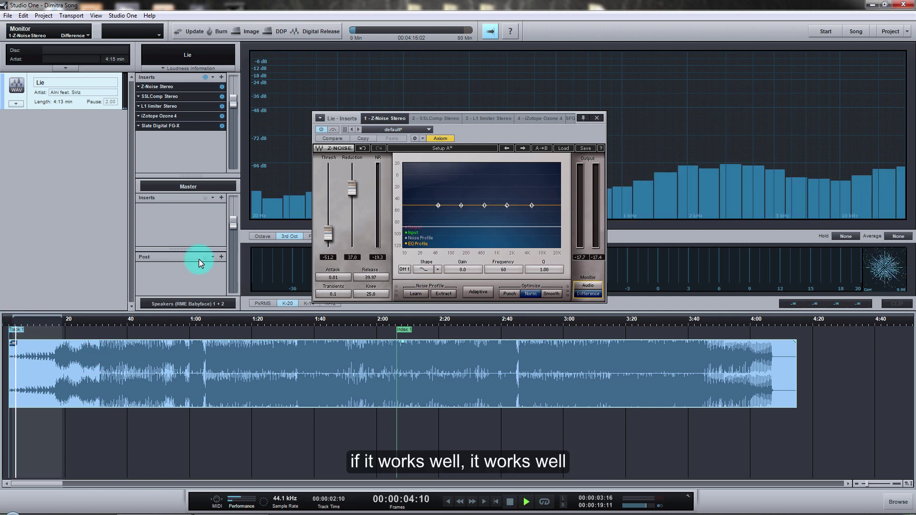
left_click(587, 286)
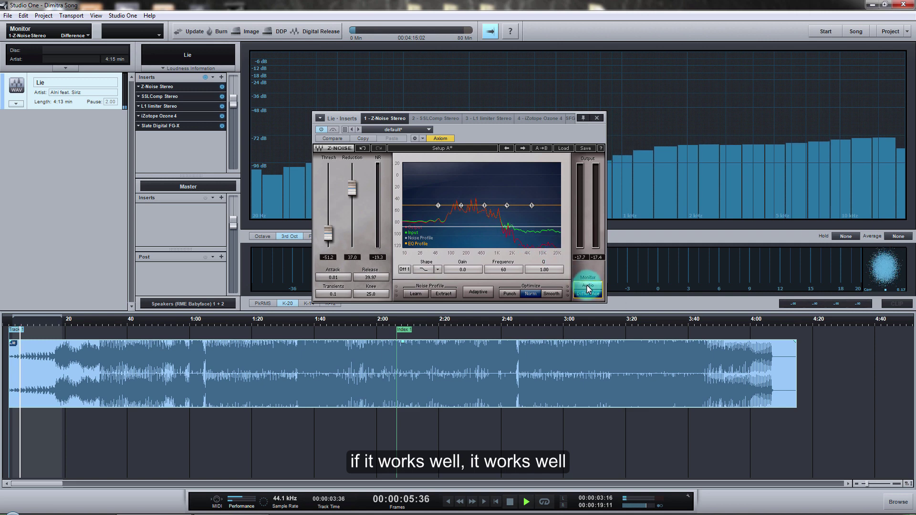
left_click(333, 129)
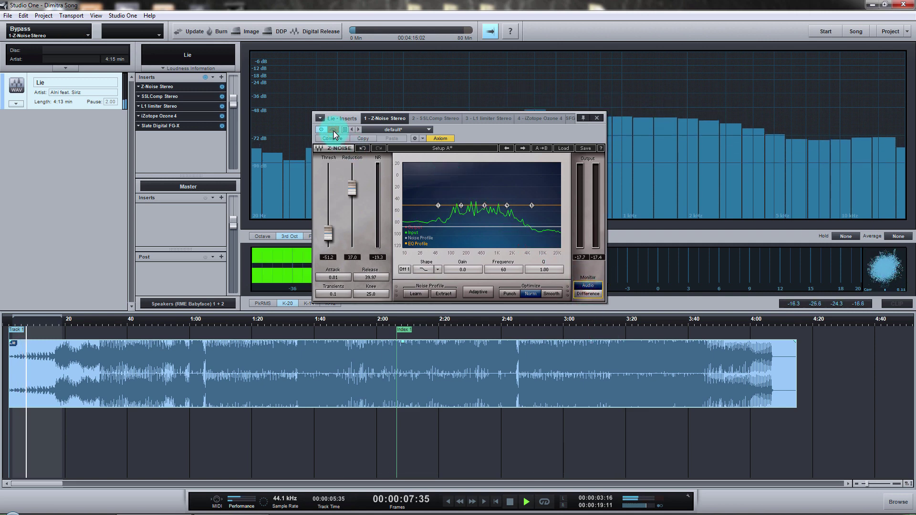
left_click(333, 129)
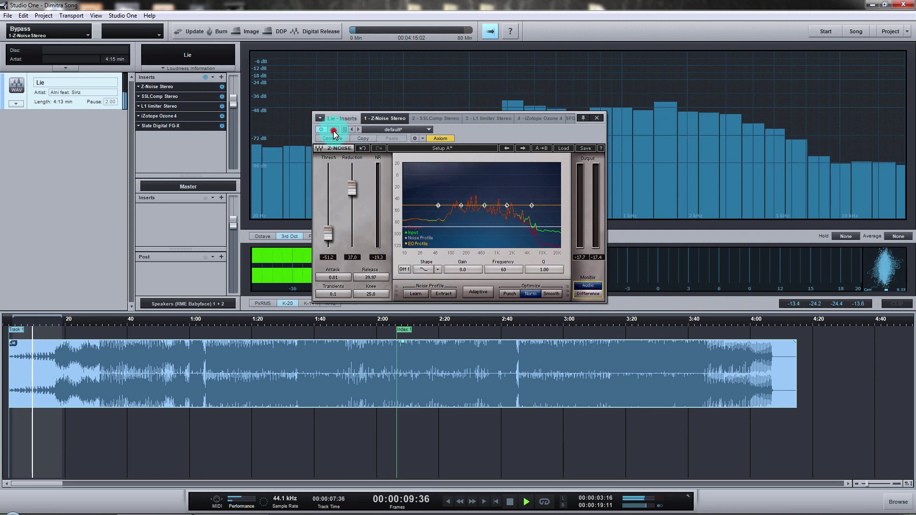
left_click(333, 131)
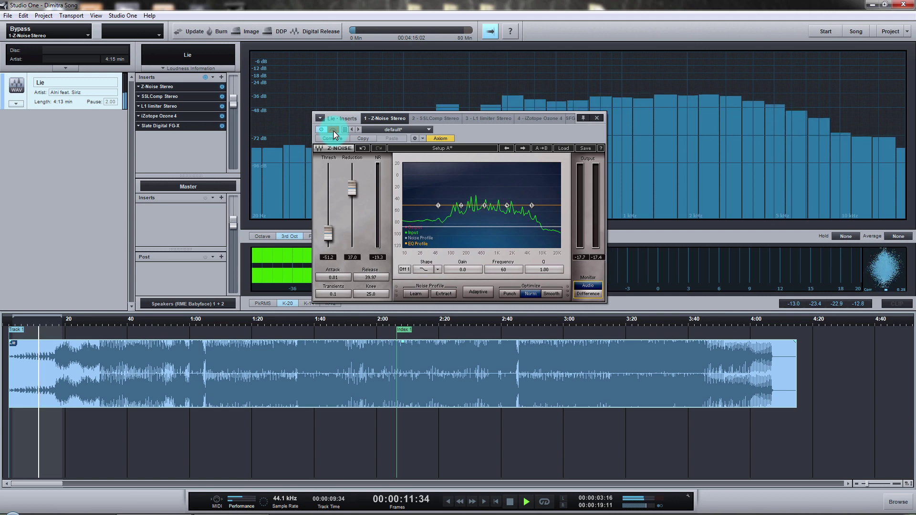
left_click(333, 130)
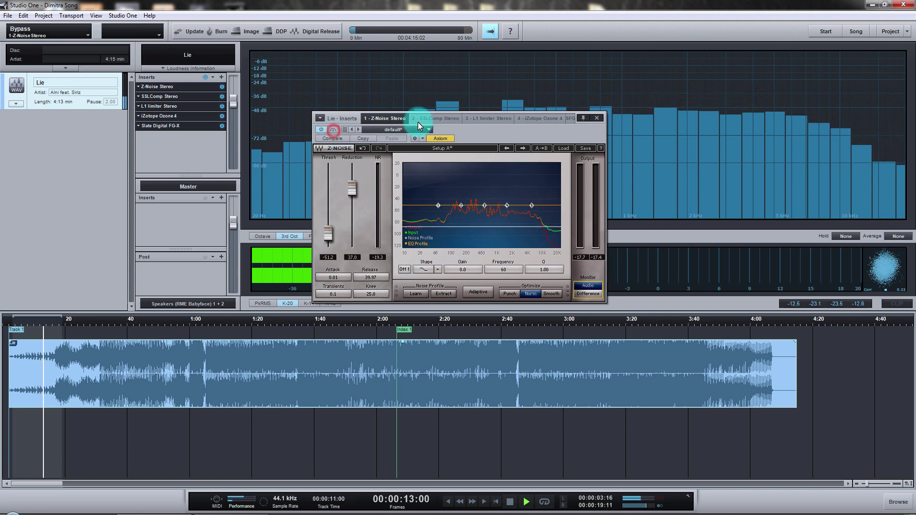
Step: Close Z-Noise, play a loop from about 1:24 to 1:41, and bypass all of the track's inserts
left_click(597, 118)
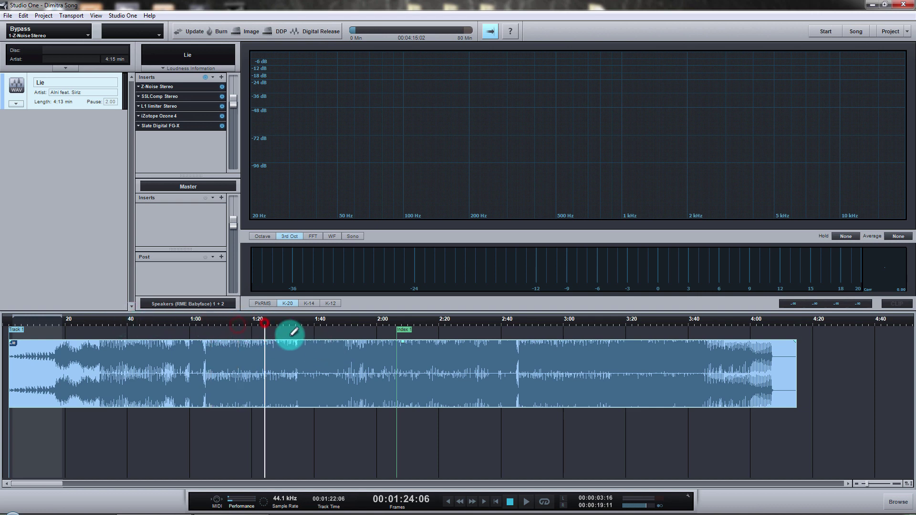
key("space")
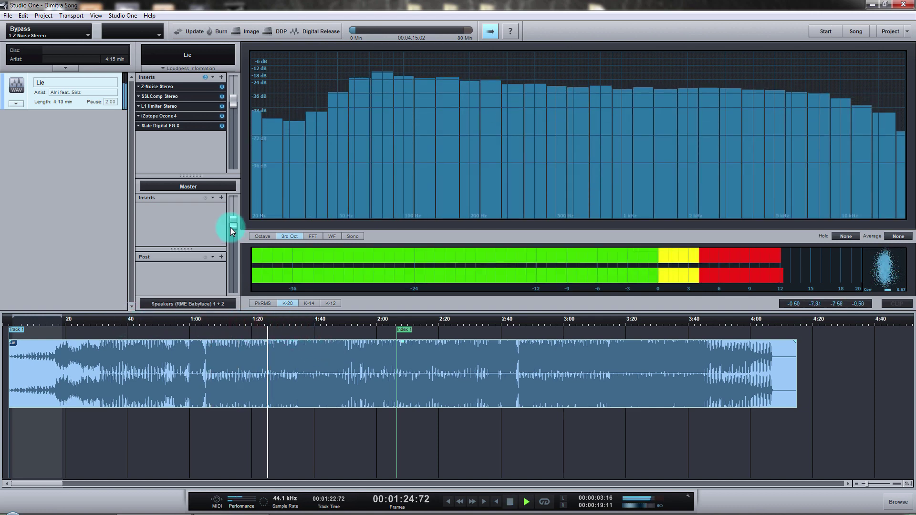
left_click_drag(266, 318, 315, 317)
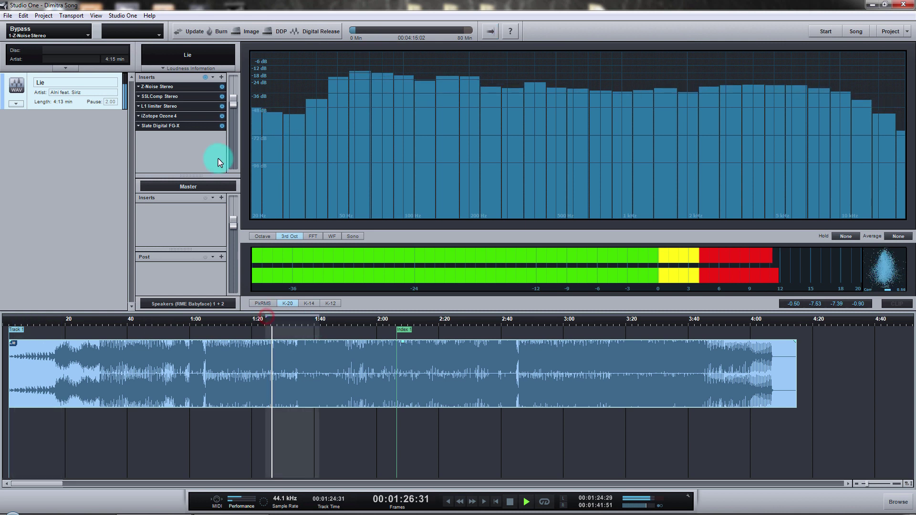
left_click(205, 77)
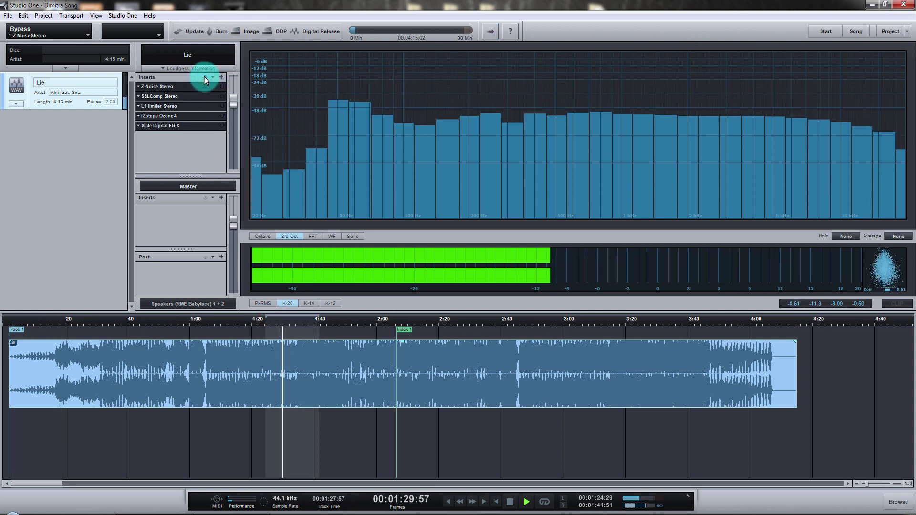
Step: Enable the loop, extend its end to about 2:39, and compare the track with all its inserts bypassed and active
key("KP_Divide")
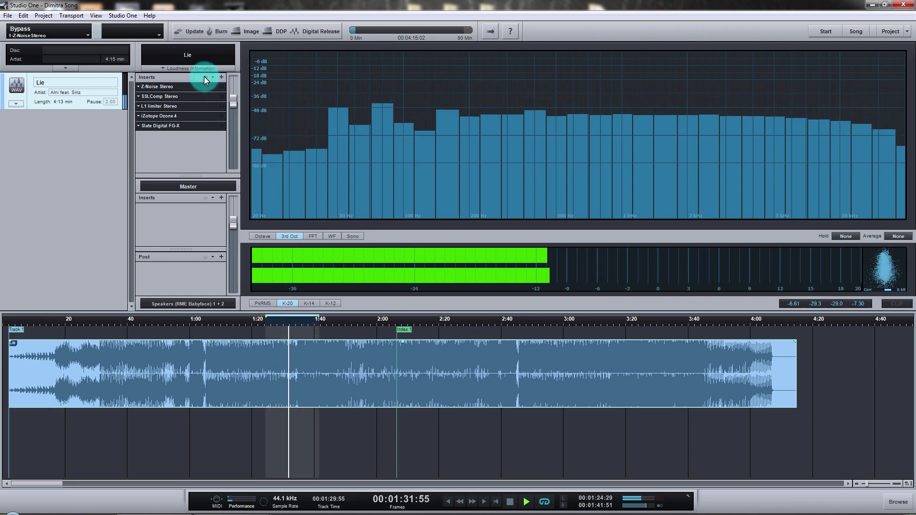
left_click(205, 77)
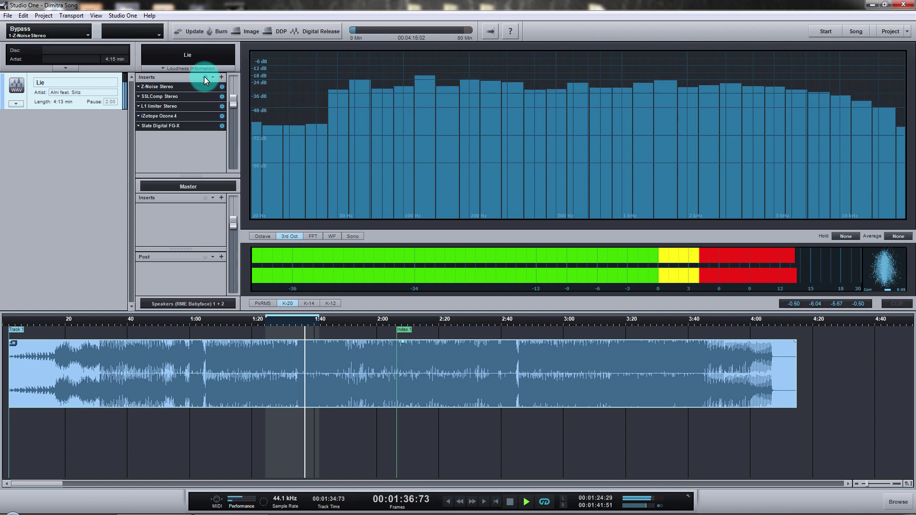
left_click_drag(317, 319, 394, 323)
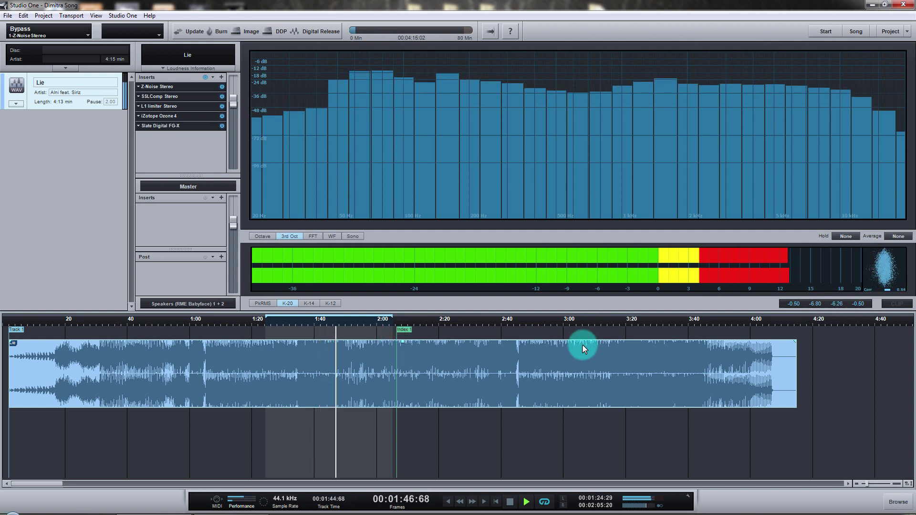
left_click(205, 76)
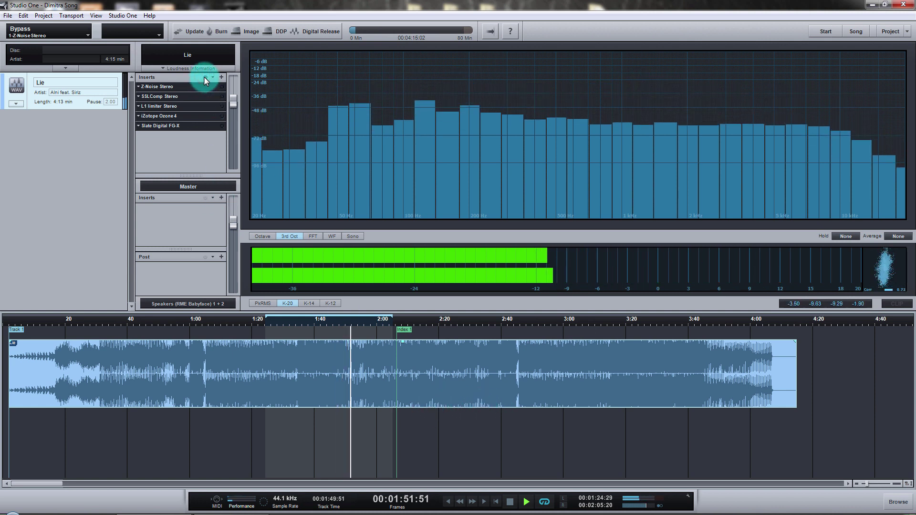
left_click(393, 318)
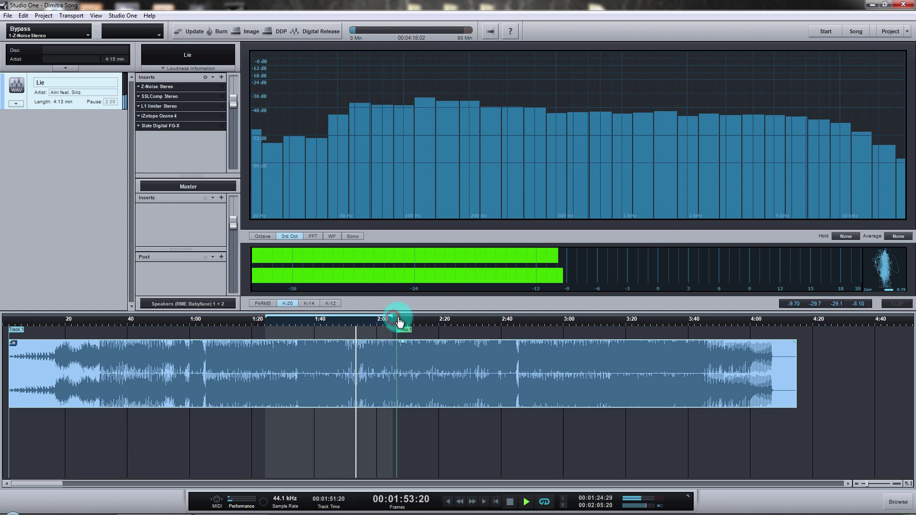
left_click_drag(397, 318, 499, 318)
left_click(205, 77)
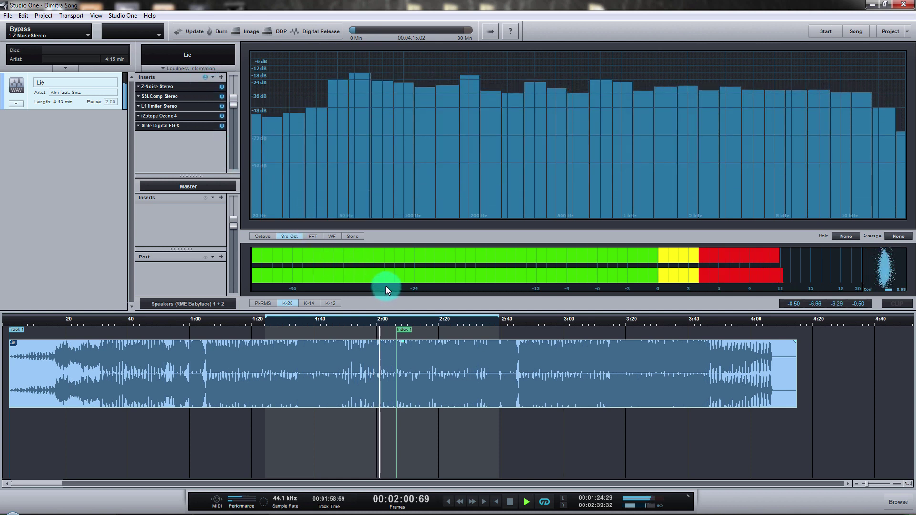
Step: Listen to the playing loop with Z-Noise switched off and on and with all inserts bypassed and active
left_click(222, 86)
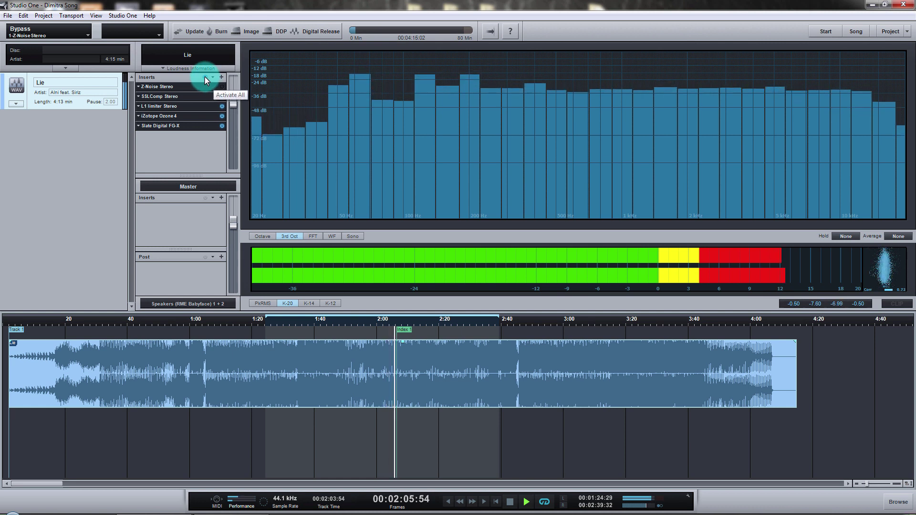
left_click(204, 77)
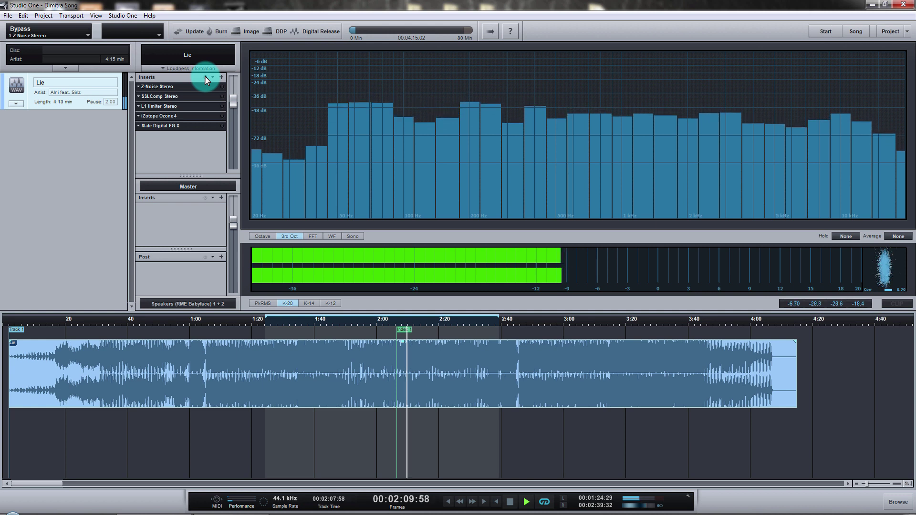
left_click(204, 77)
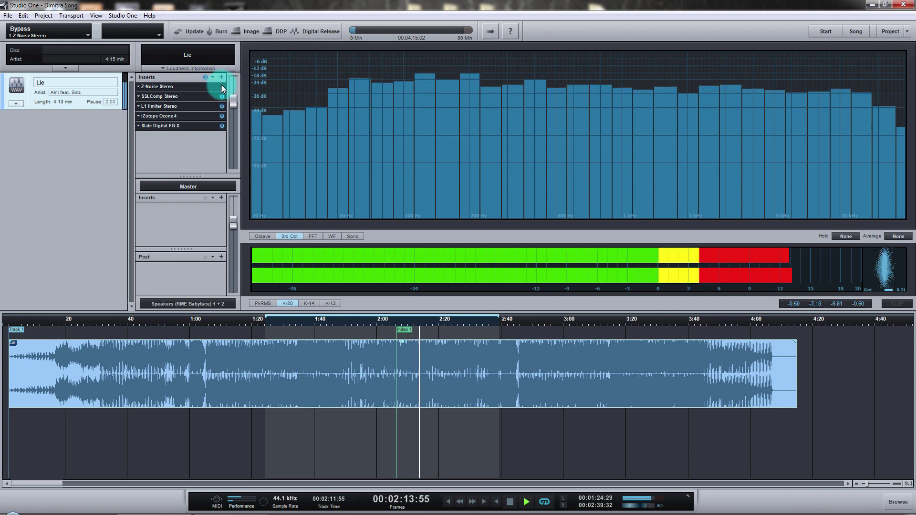
left_click(222, 86)
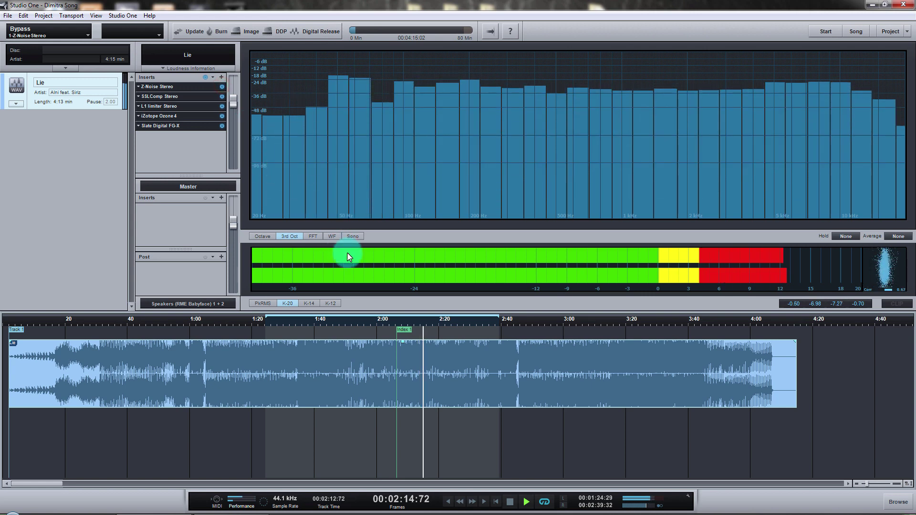
Step: Show the Z-Noise, SSLComp, L1 limiter and iZotope Ozone 4 inserts in turn, resuming playback from about 1:42
left_click(201, 88)
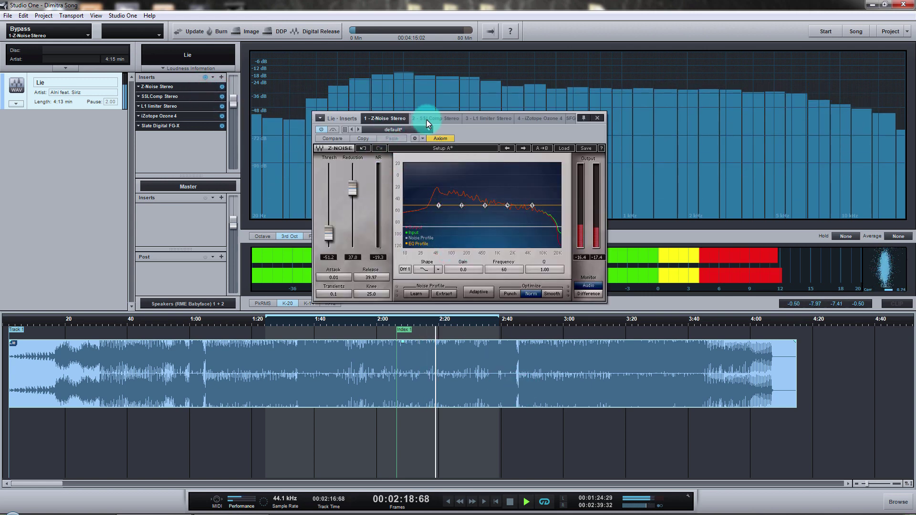
left_click(427, 118)
left_click(332, 129)
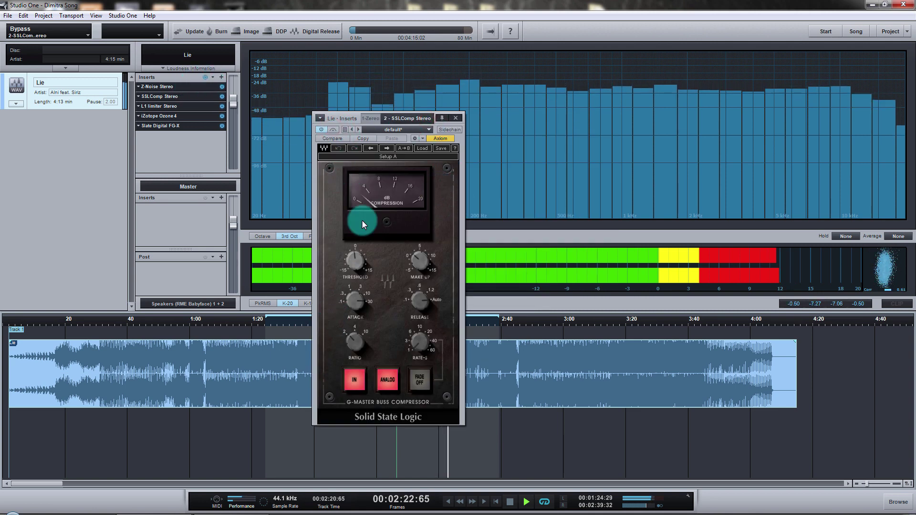
left_click_drag(359, 118, 486, 118)
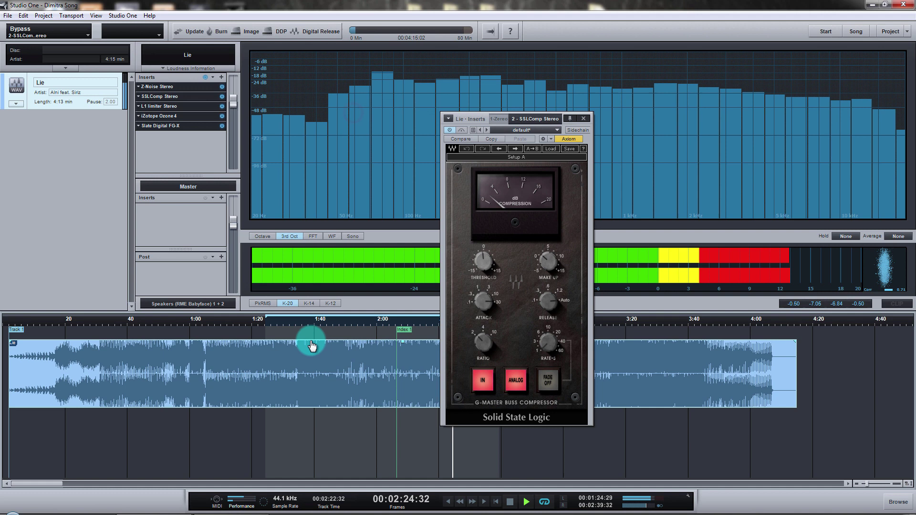
left_click(323, 320)
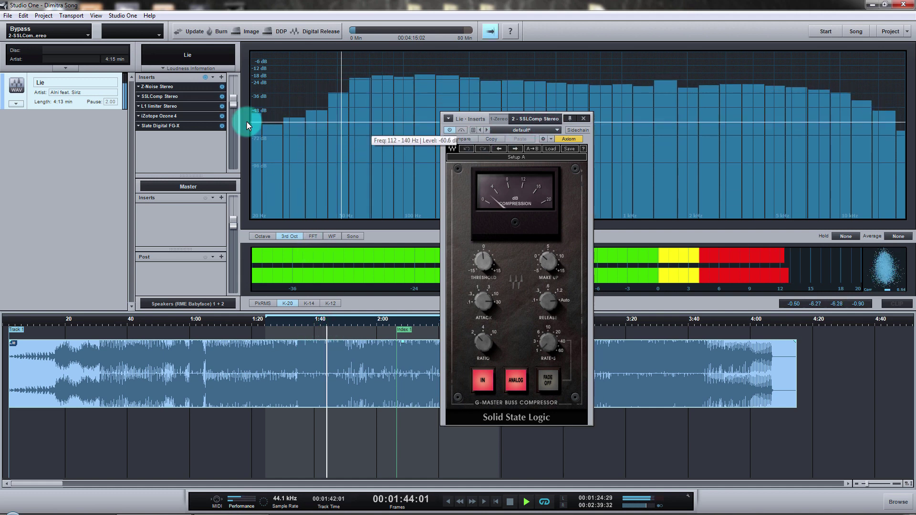
left_click(187, 107)
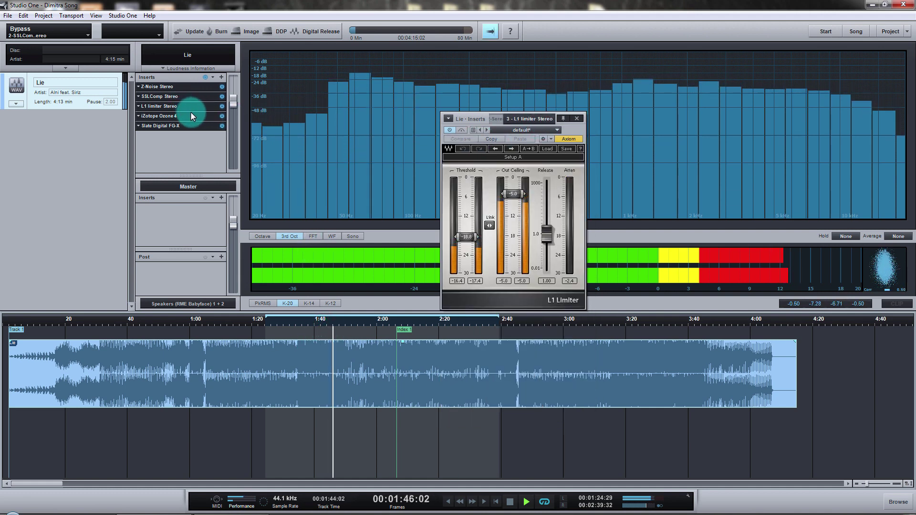
left_click(191, 115)
left_click(199, 127)
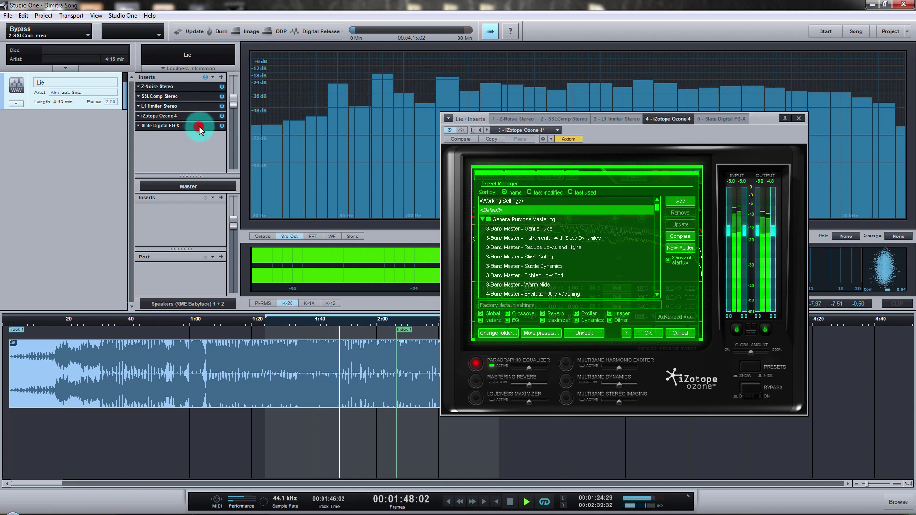
Step: Bypass and reactivate all the track's inserts twice to compare the raw and mastered sound, leaving them active
left_click(205, 76)
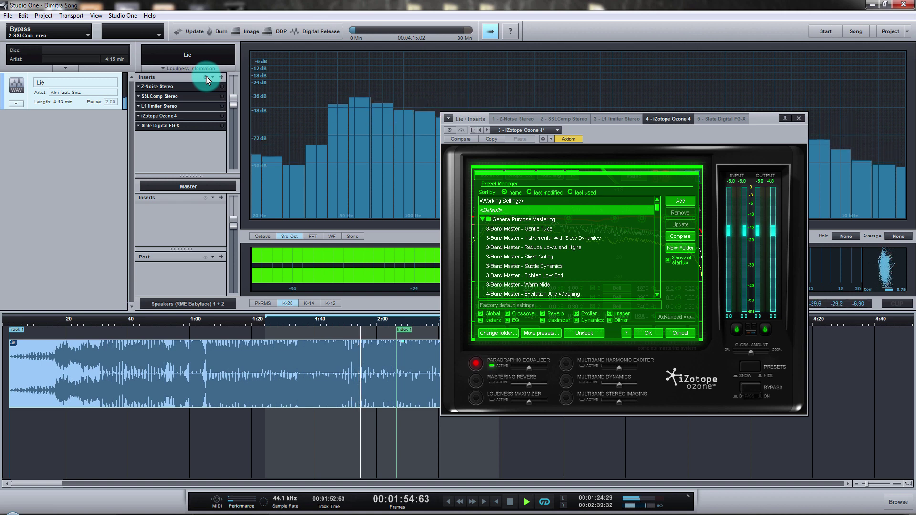
left_click(205, 77)
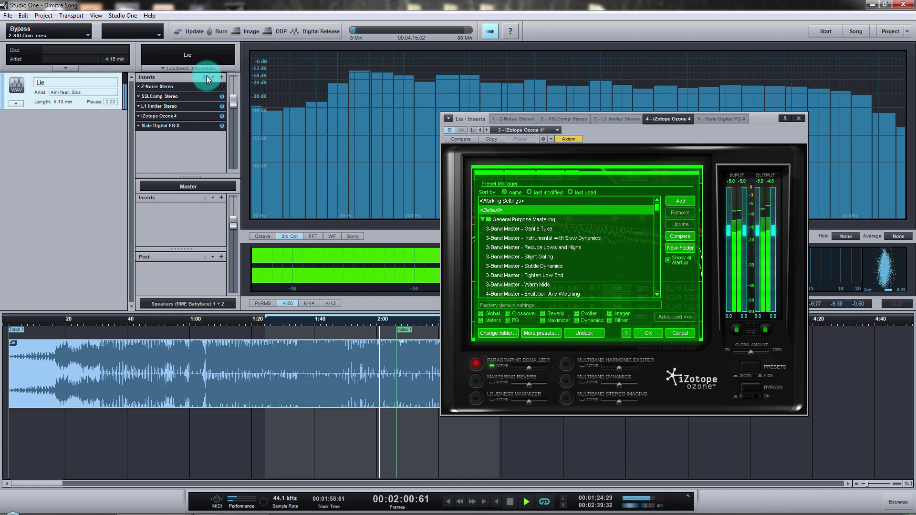
left_click(205, 76)
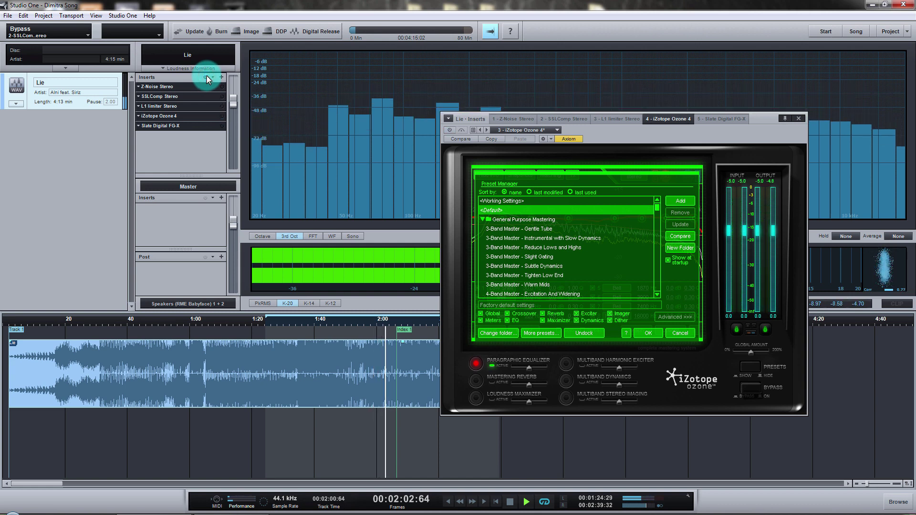
left_click(207, 77)
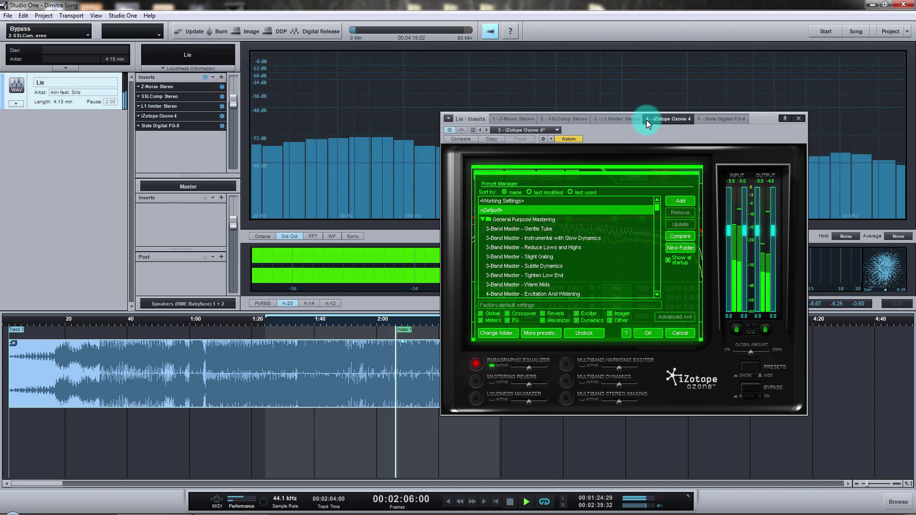
Step: Move the plug-in window aside, view Z-Noise once more, close it, and stop playback
left_click_drag(771, 117, 811, 102)
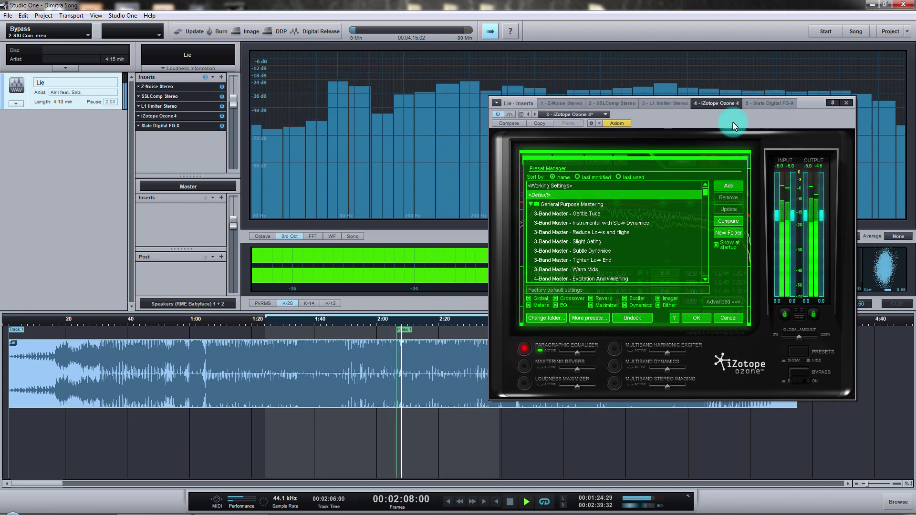
left_click(180, 86)
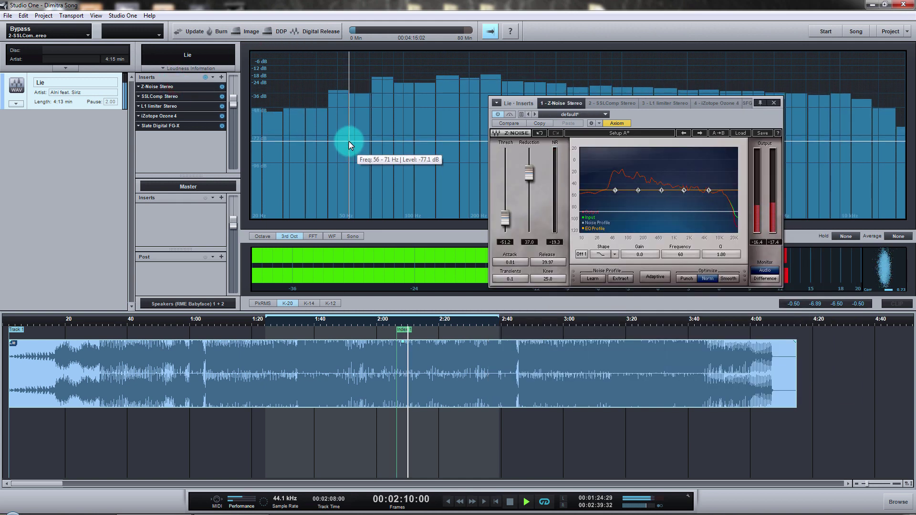
left_click(774, 103)
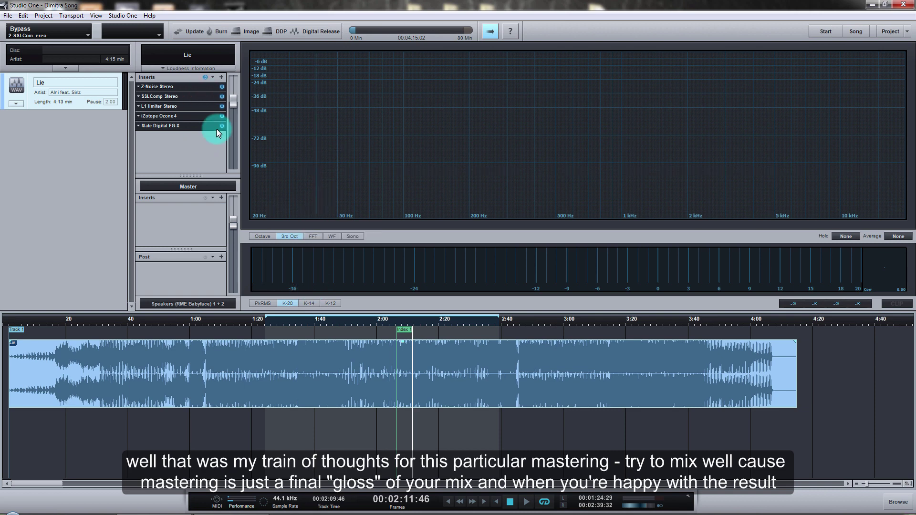
Step: Examine the Digital Release settings with the format set to MP3 File at 320 kB/s, and close the dialog without exporting
left_click(318, 31)
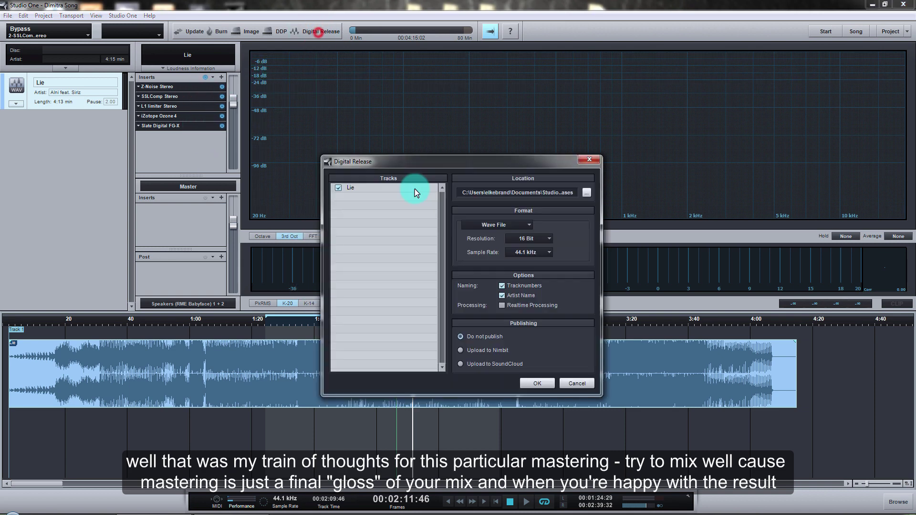
left_click(584, 384)
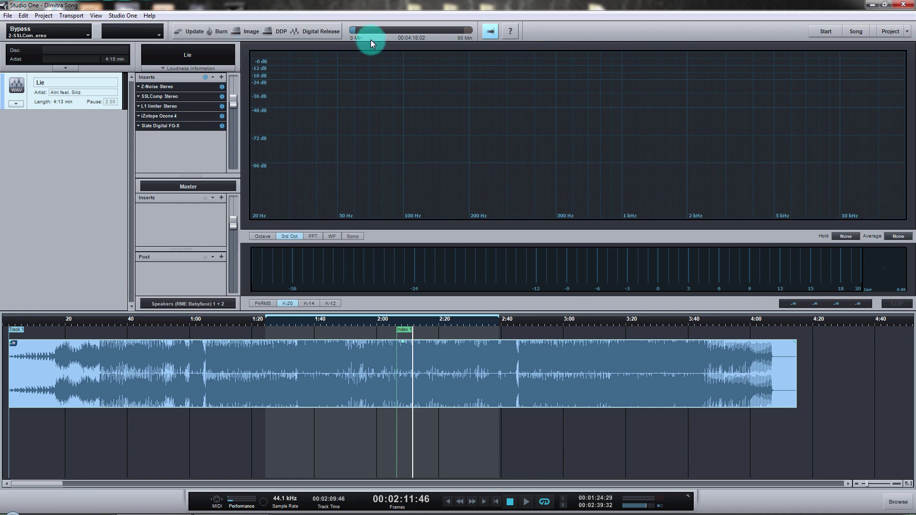
left_click(315, 31)
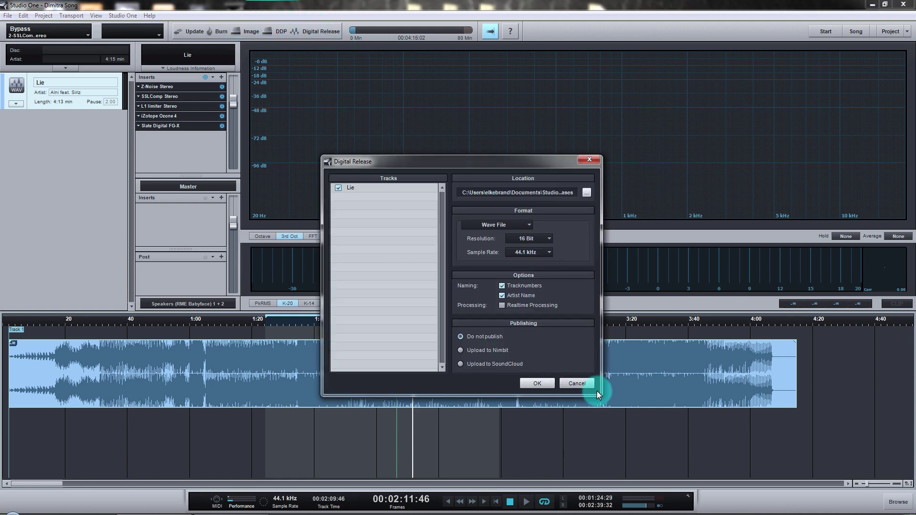
left_click(511, 225)
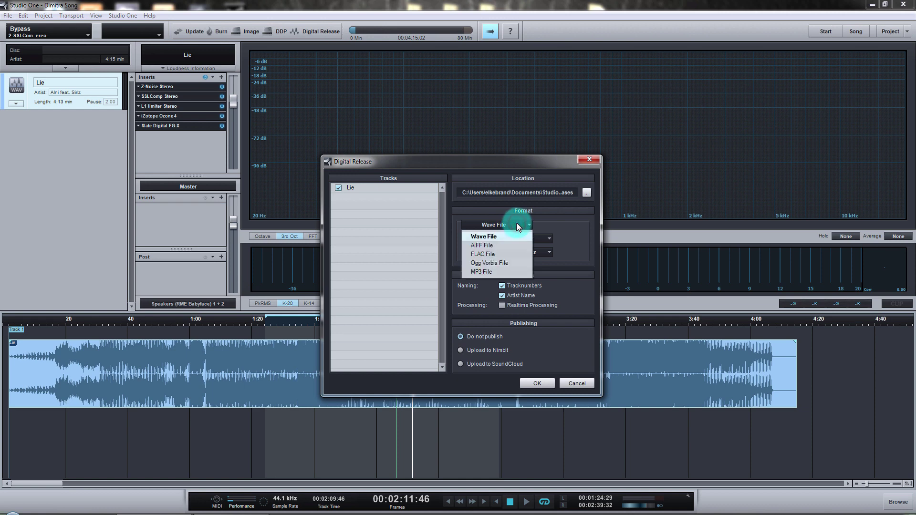
left_click(507, 271)
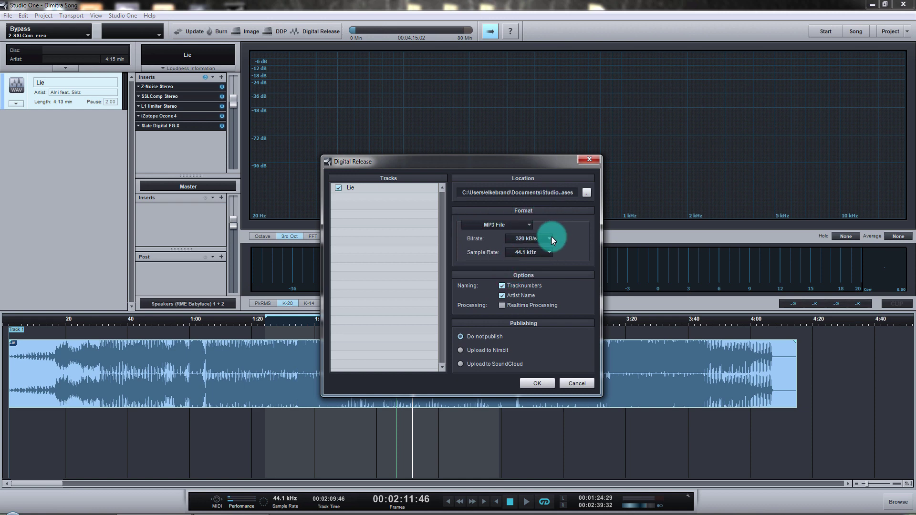
left_click(546, 240)
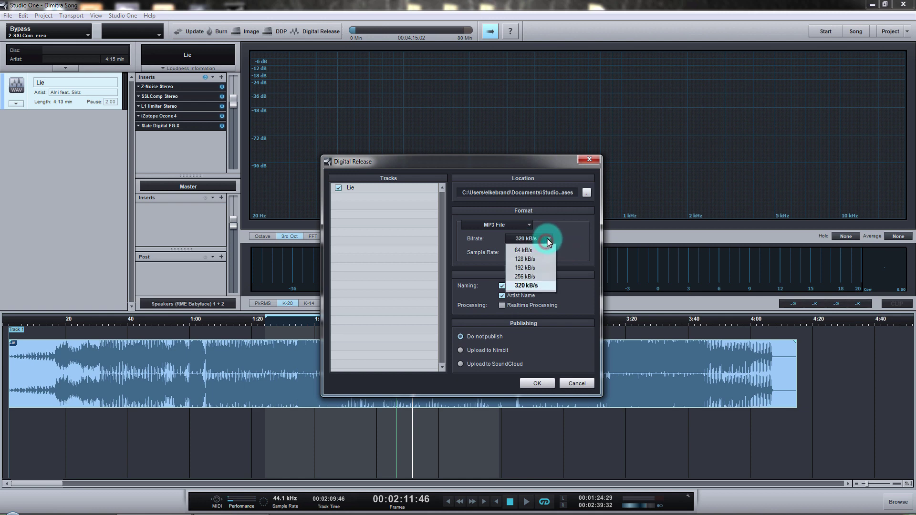
left_click(548, 239)
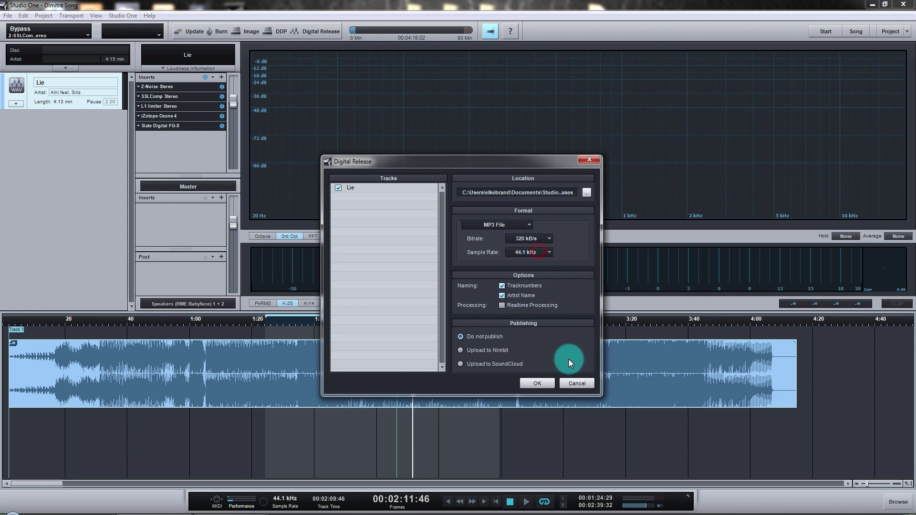
left_click(580, 383)
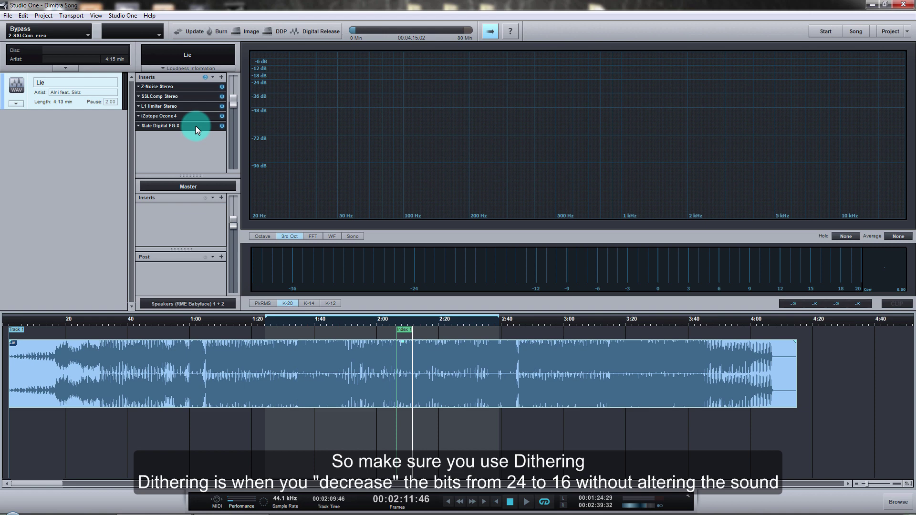
Step: Open Slate Digital FG-X, play from about 1:28, and switch its FG Level dithering off and on to compare the sound
double_click(196, 127)
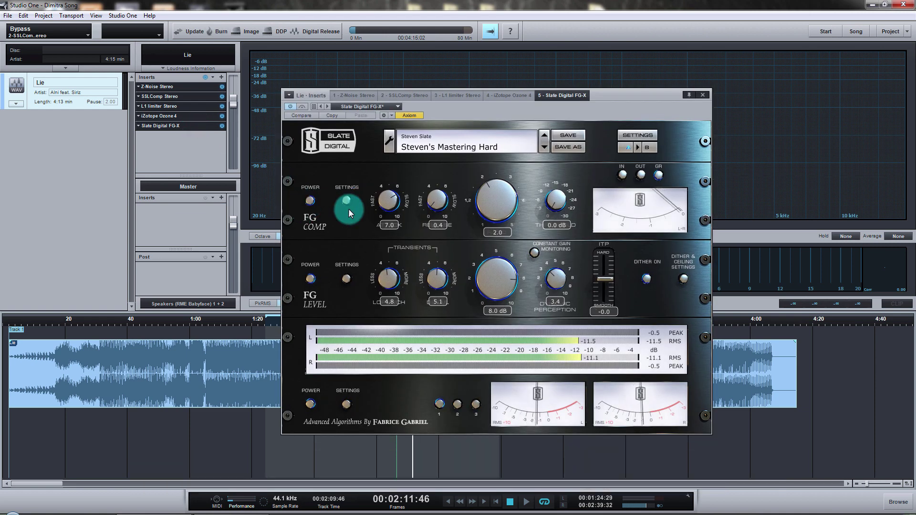
left_click_drag(614, 105, 663, 87)
left_click(279, 323)
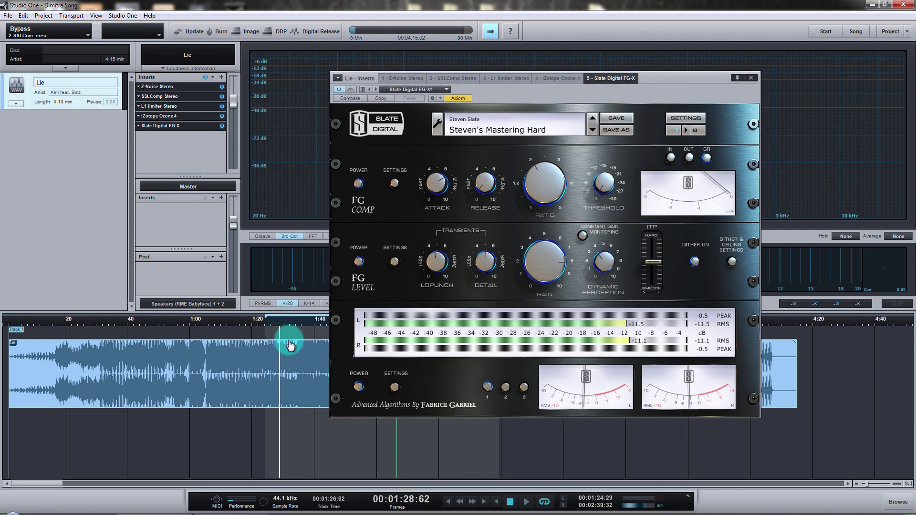
key("space")
left_click(695, 263)
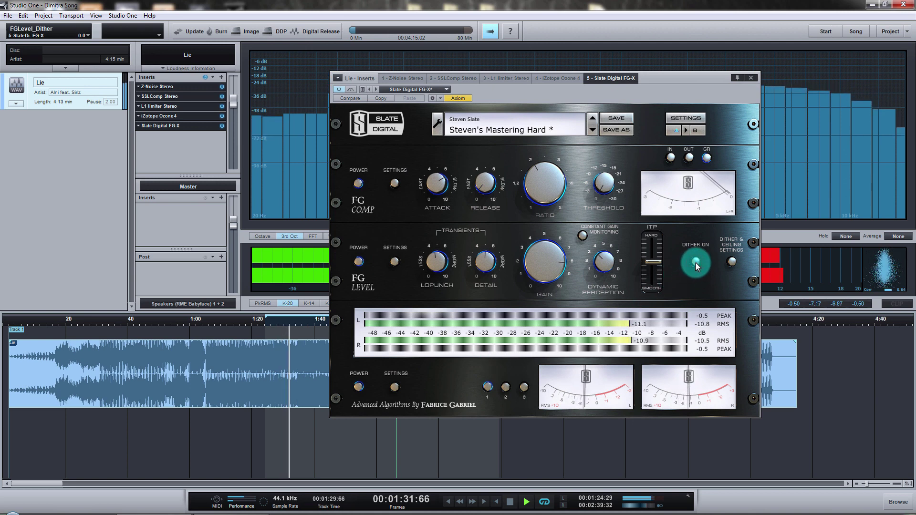
left_click(695, 262)
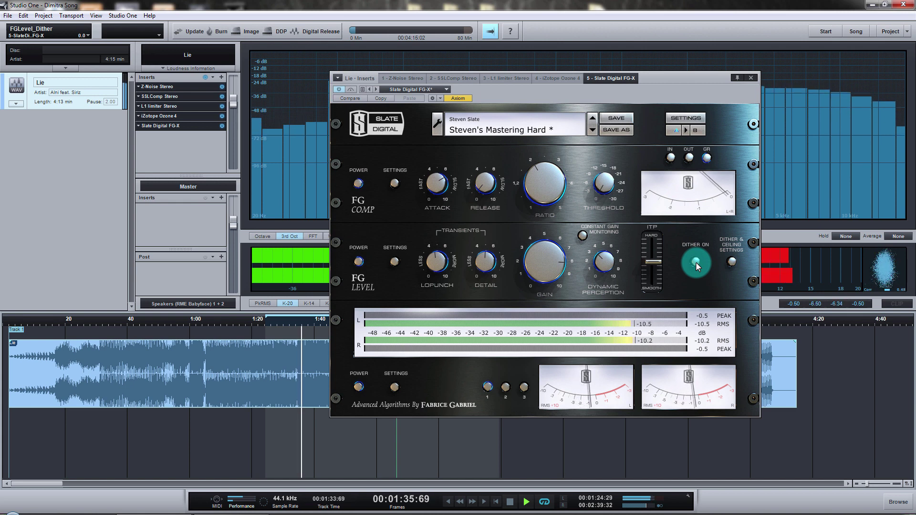
Step: Switch FG Level dithering on, stop playback, and check the dither and ceiling settings without changing them
left_click(694, 263)
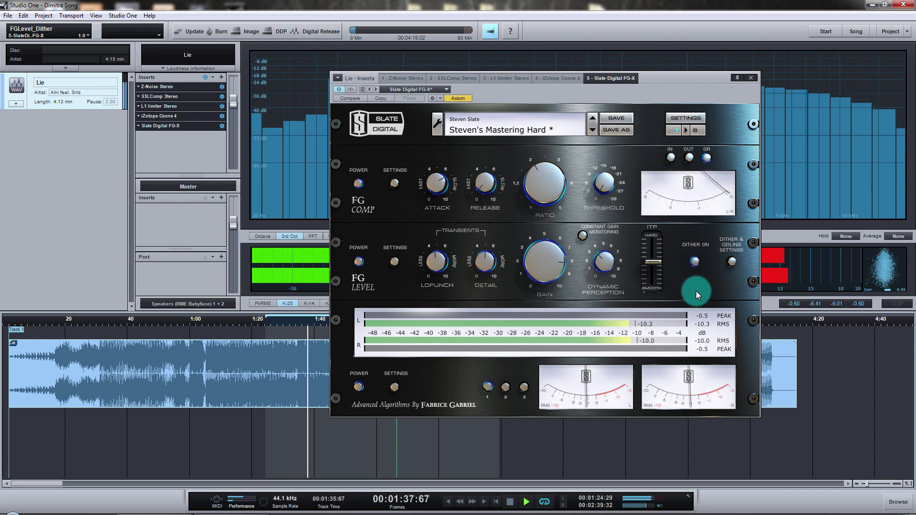
key("space")
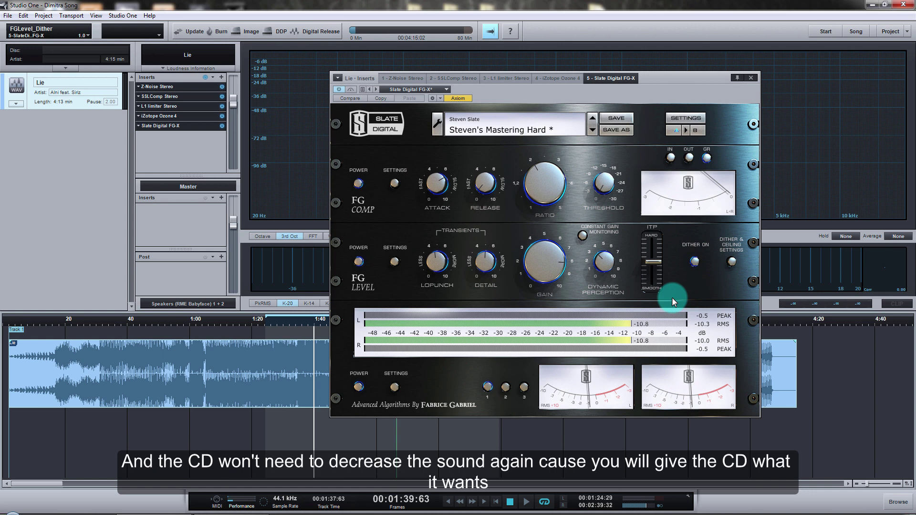
left_click(731, 263)
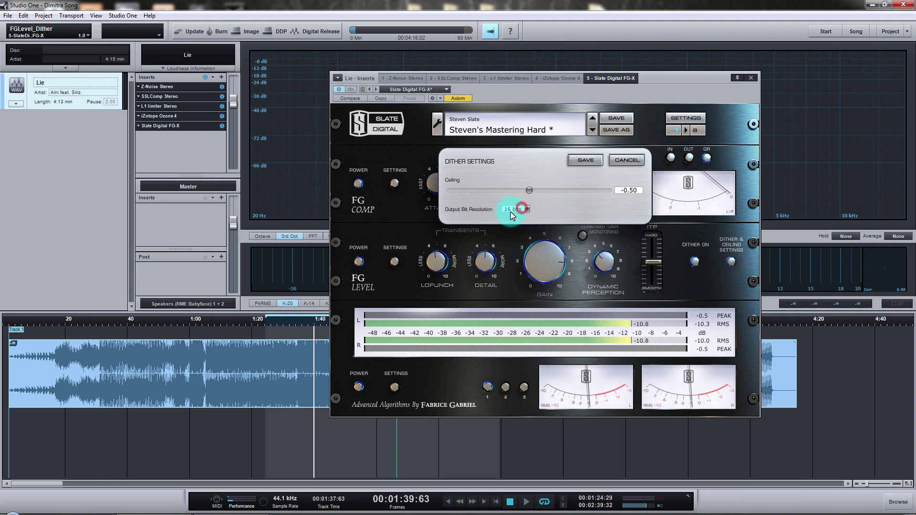
left_click(626, 161)
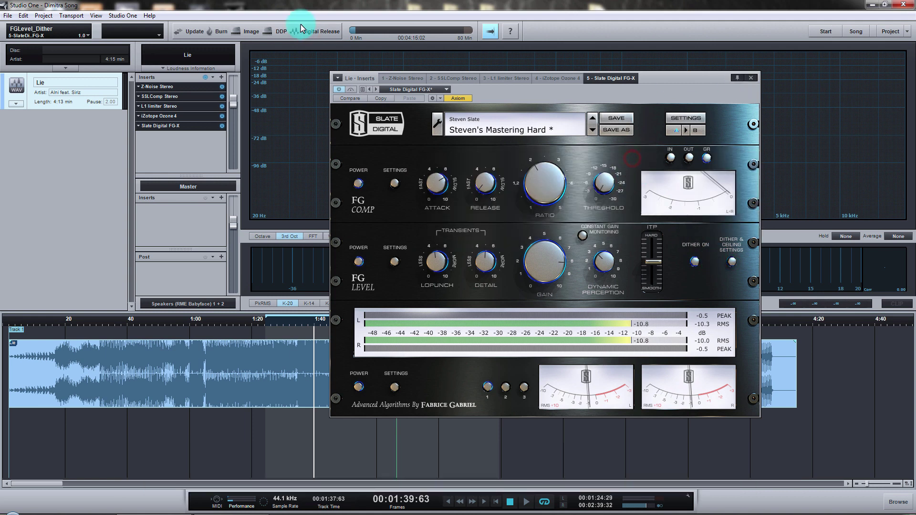
Step: Open the Digital Release settings, choose the Wave File format, and look at its resolution options
left_click(313, 31)
left_click(501, 225)
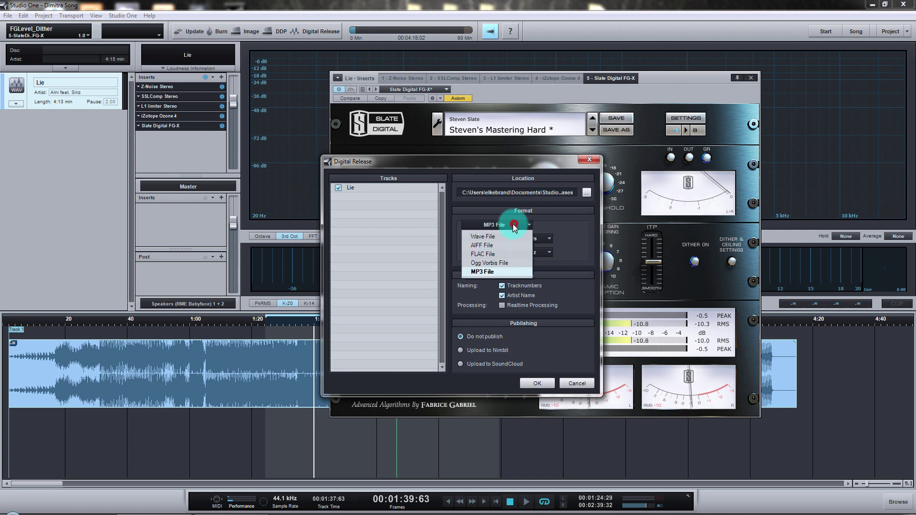
left_click(502, 237)
left_click(537, 237)
left_click(537, 236)
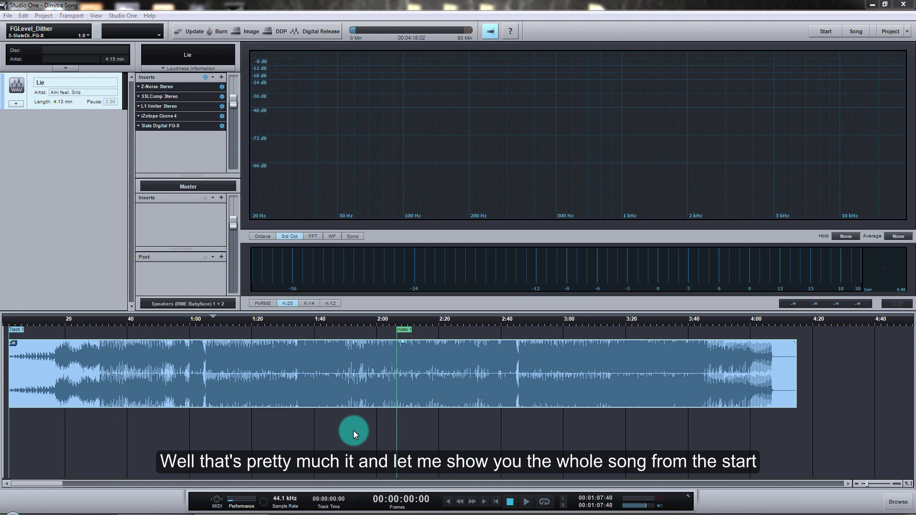
Step: Return the playhead to the very start of the song and start playback from there
left_click(383, 321)
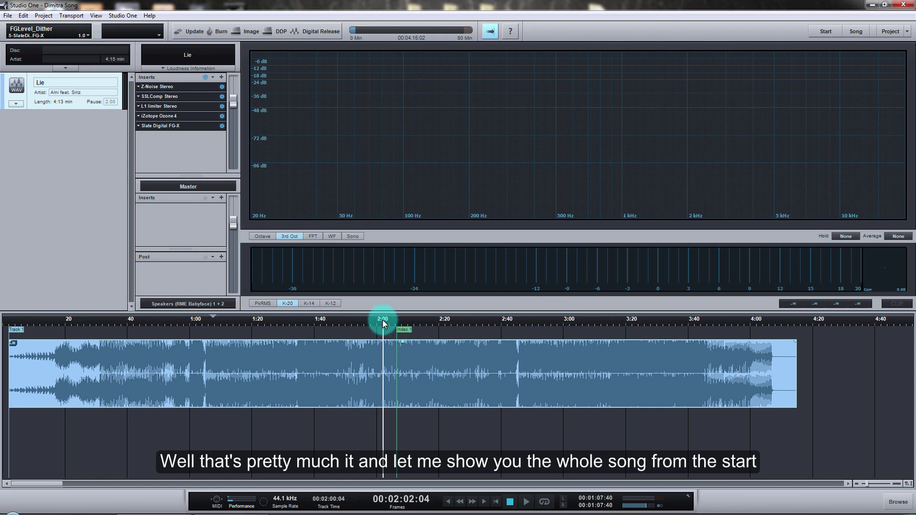
key("comma")
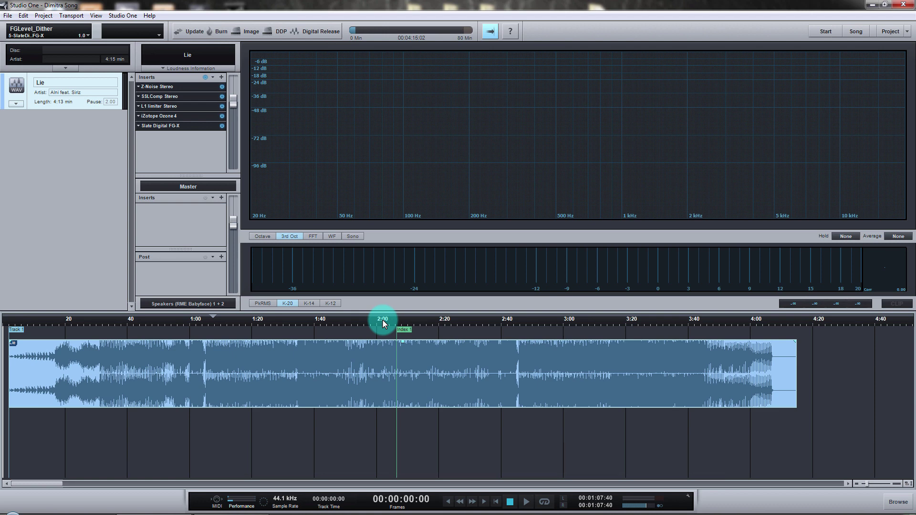
key("space")
key("space")
scroll(382, 319, "up", 1)
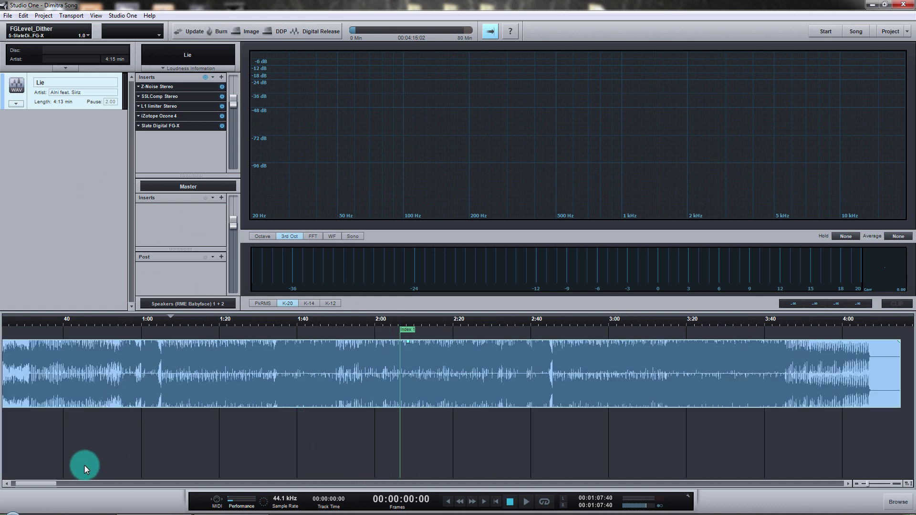
left_click_drag(47, 484, 4, 484)
left_click(8, 321)
key("space")
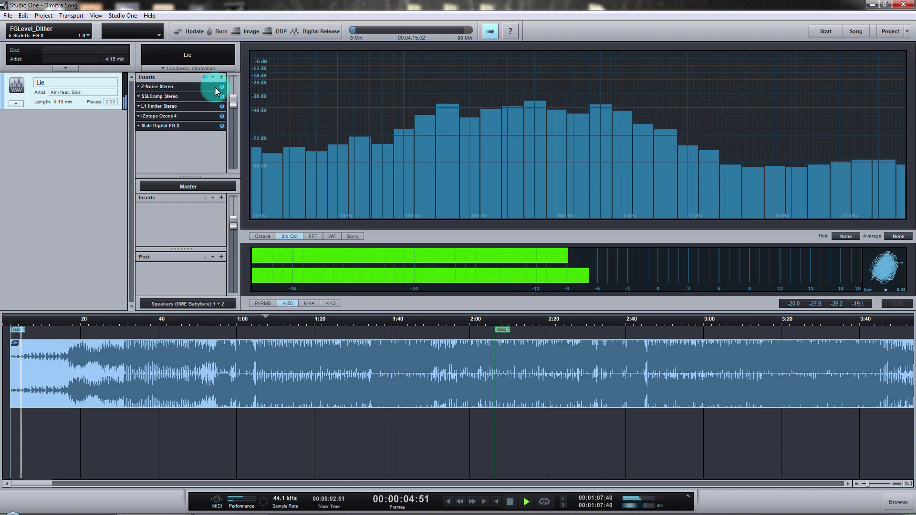
Step: Open Z-Noise during playback, then bypass and reactivate it to compare the intro's sound
double_click(194, 87)
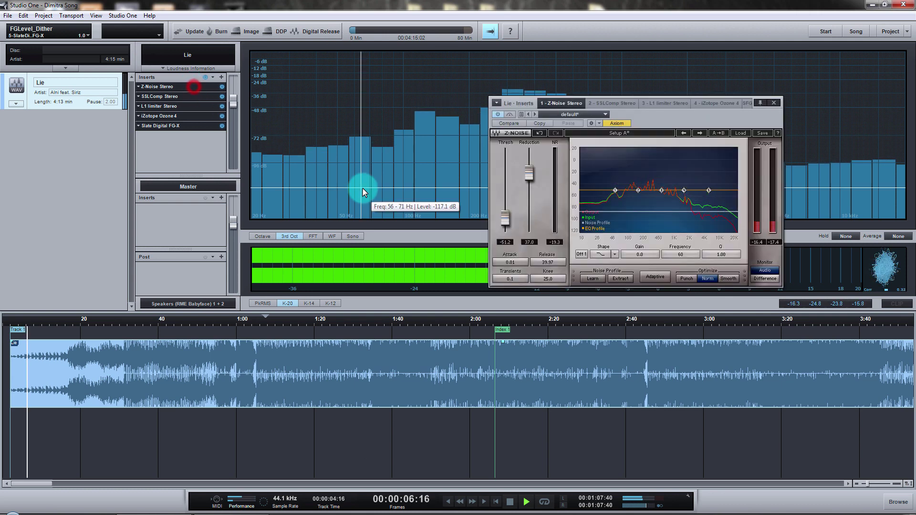
left_click(510, 115)
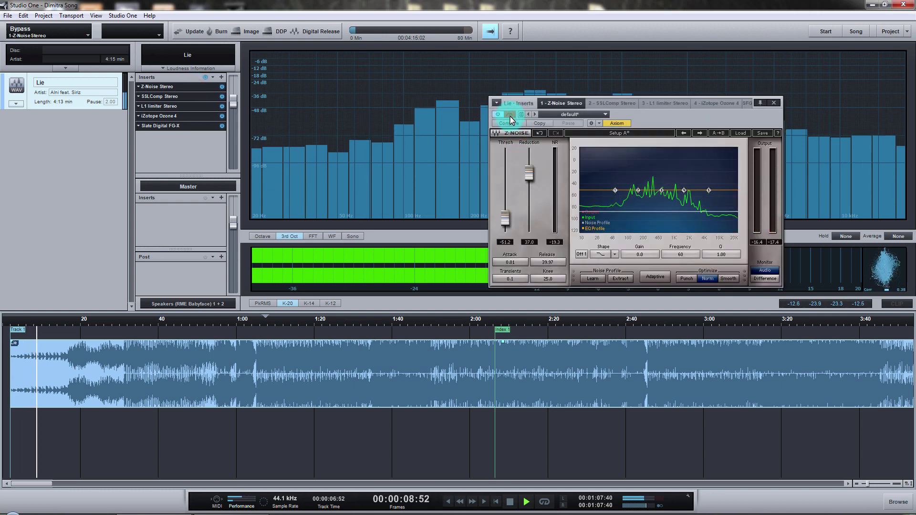
left_click(510, 117)
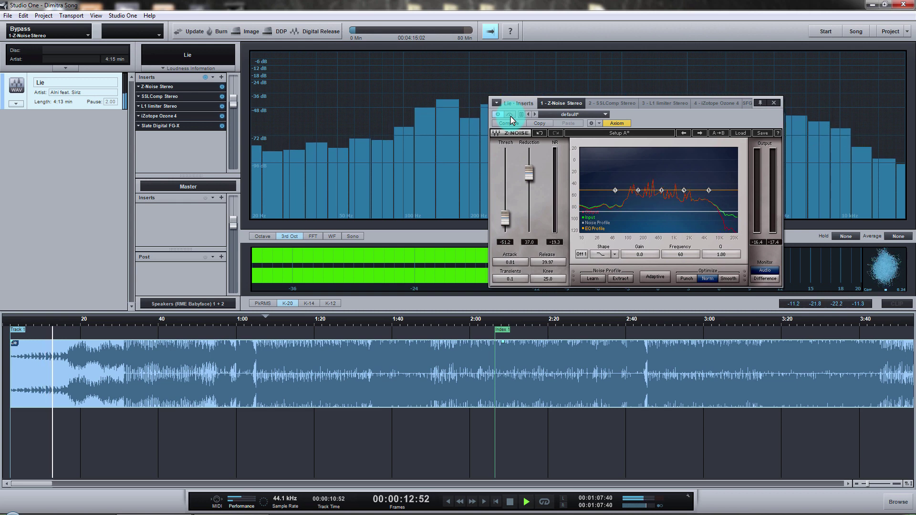
Step: View the SSLComp compressor and then the L1 limiter during playback, resetting the limiter's peak readings
left_click(594, 103)
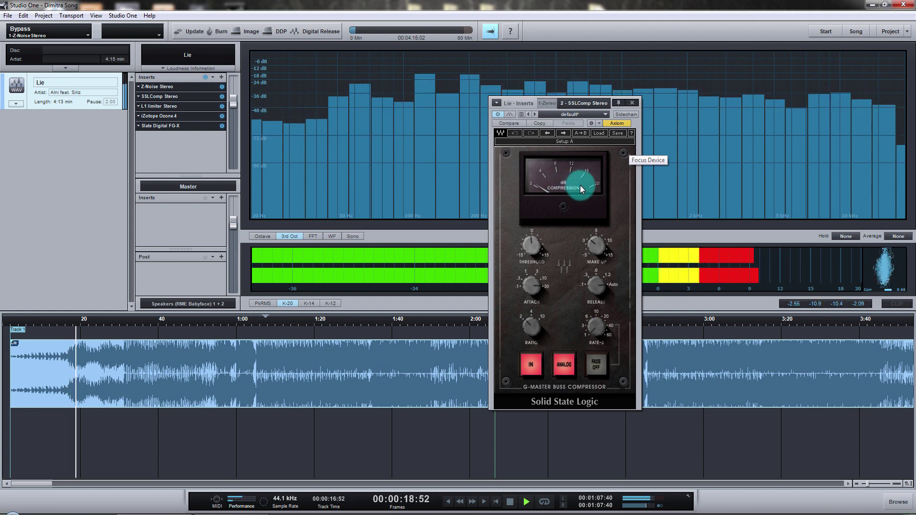
left_click(194, 106)
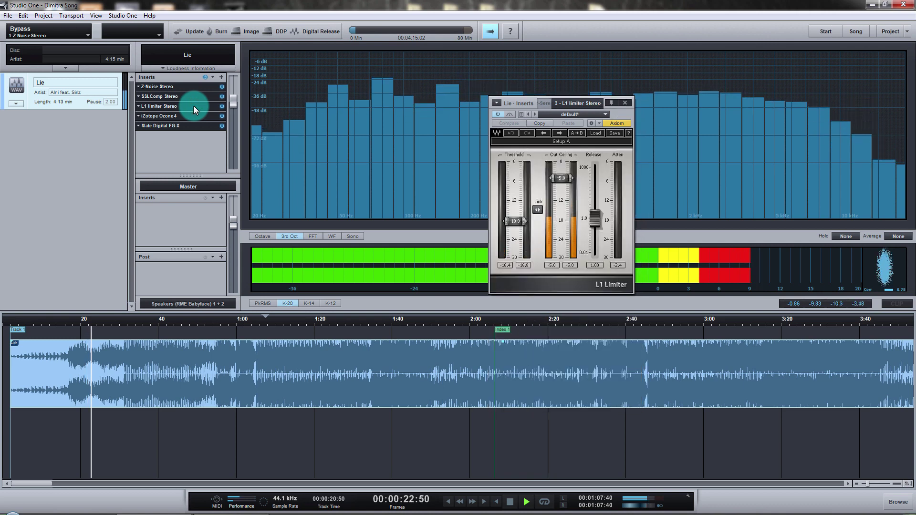
left_click(619, 265)
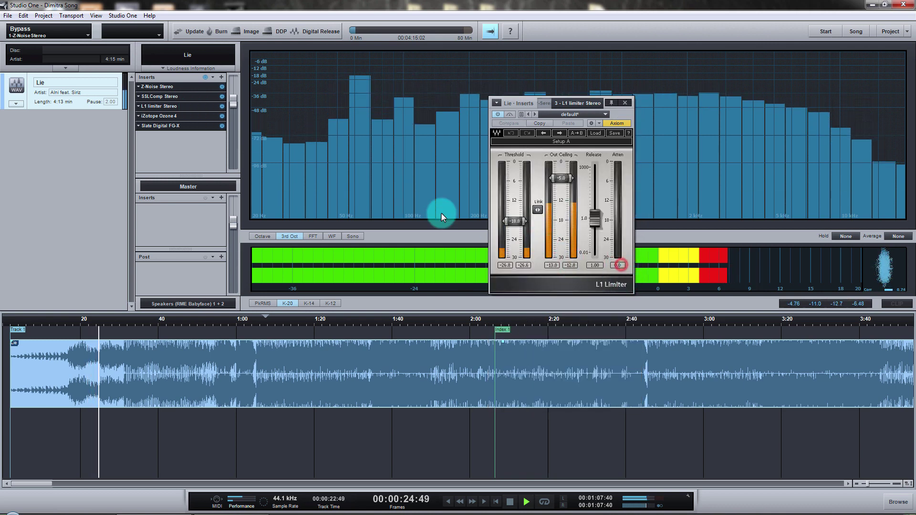
Step: Open iZotope Ozone 4 and examine the spectrum snapshots of its paragraphic equalizer
left_click(187, 116)
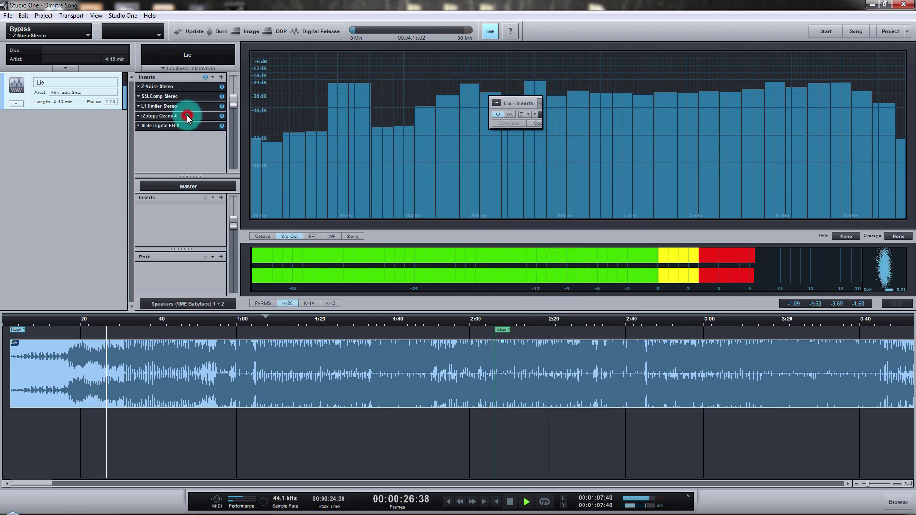
left_click(727, 317)
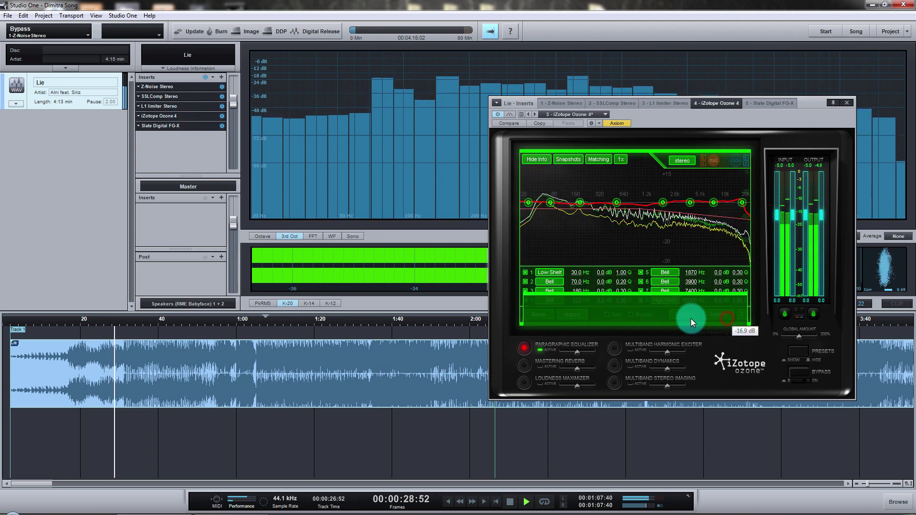
left_click(569, 159)
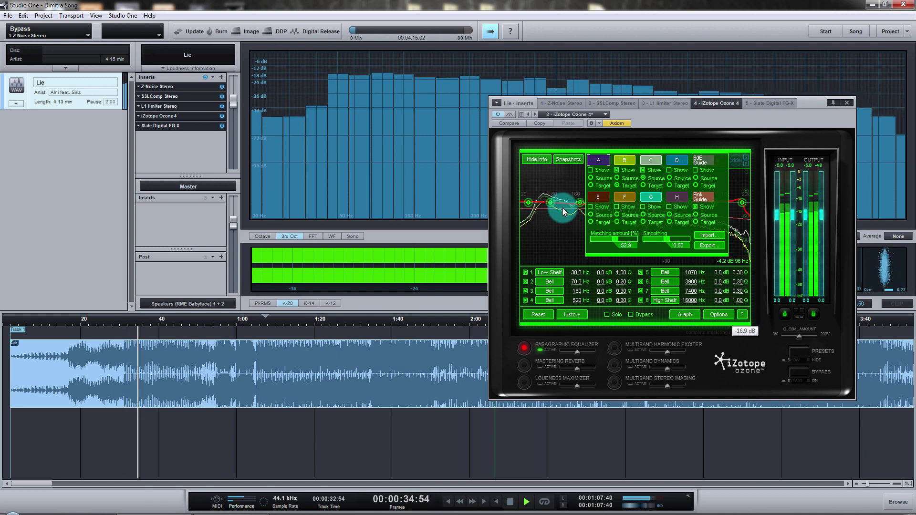
Step: Bring up Slate Digital FG-X and reposition the plug-in window so that it is fully visible
left_click(759, 101)
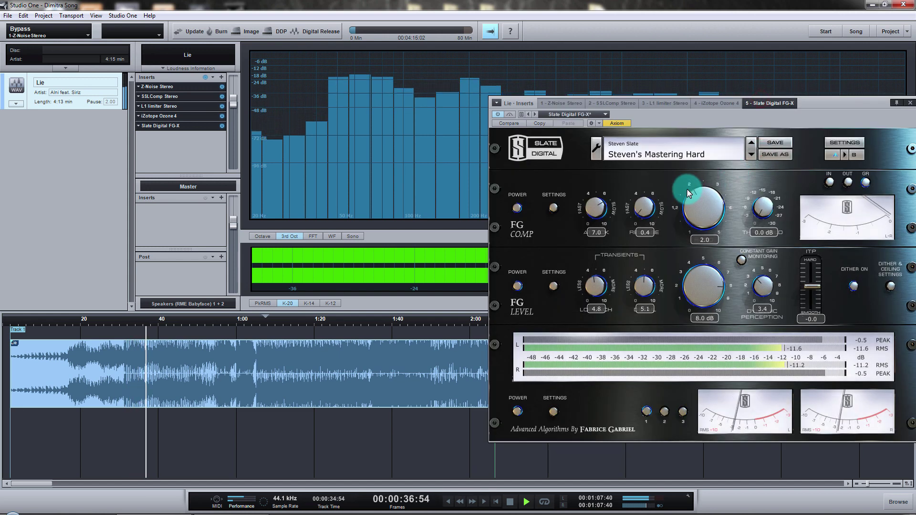
left_click_drag(821, 102, 652, 89)
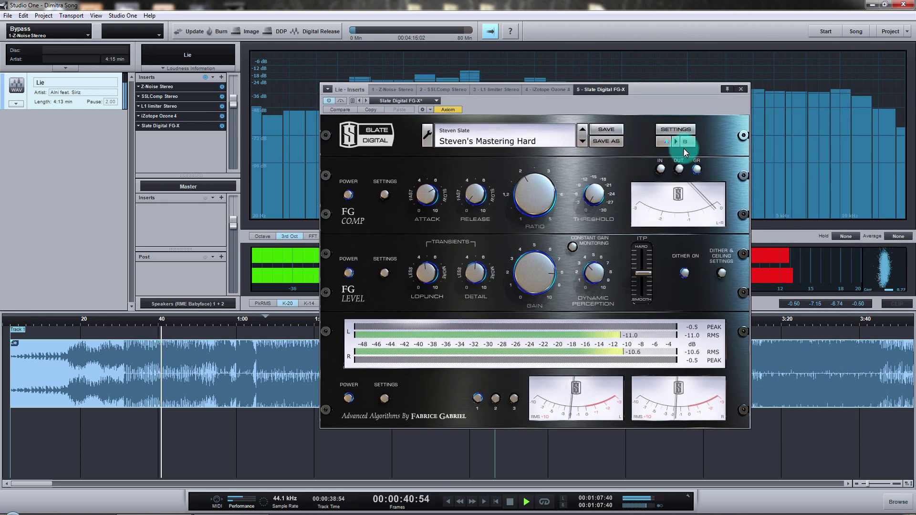
Step: Review Z-Noise, SSLComp and the L1 limiter in turn while the song keeps playing
left_click(400, 89)
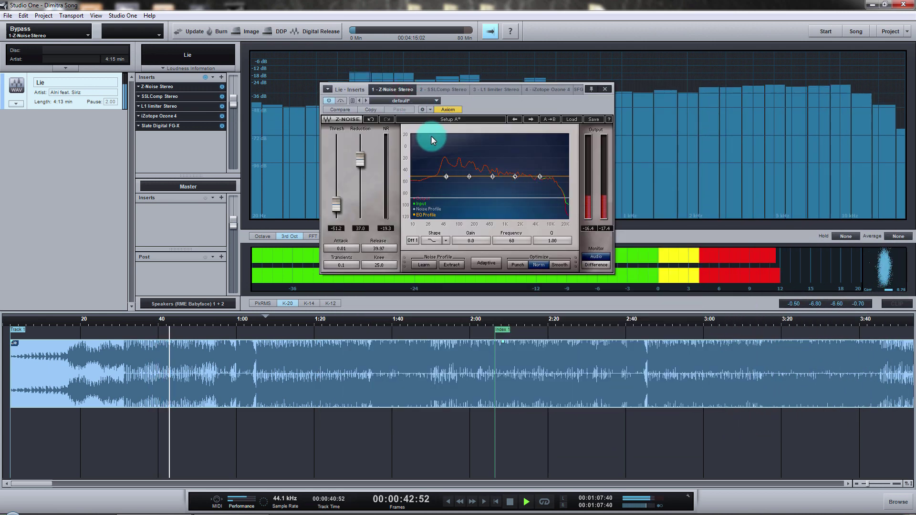
left_click(438, 86)
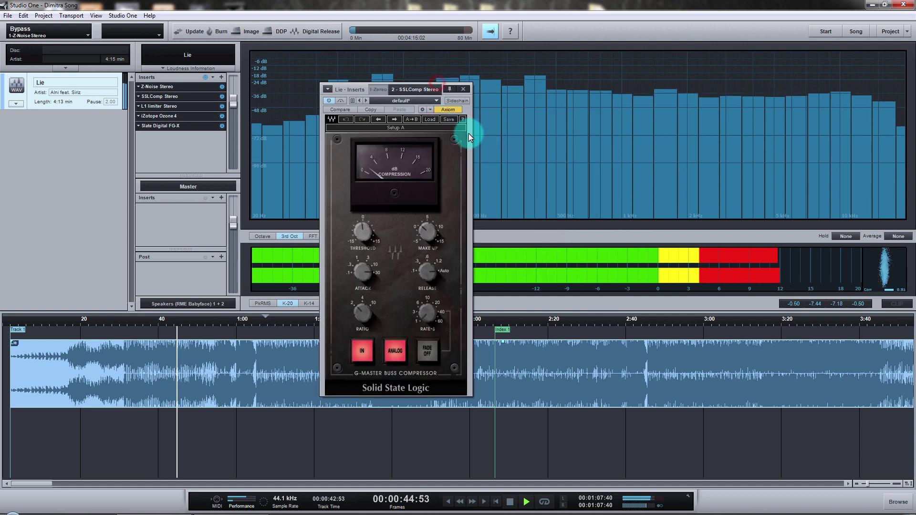
left_click(327, 89)
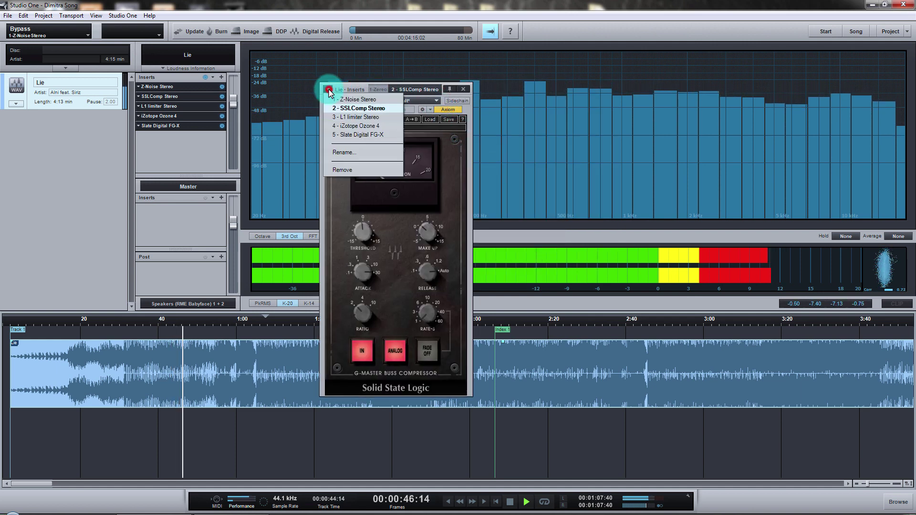
left_click(356, 117)
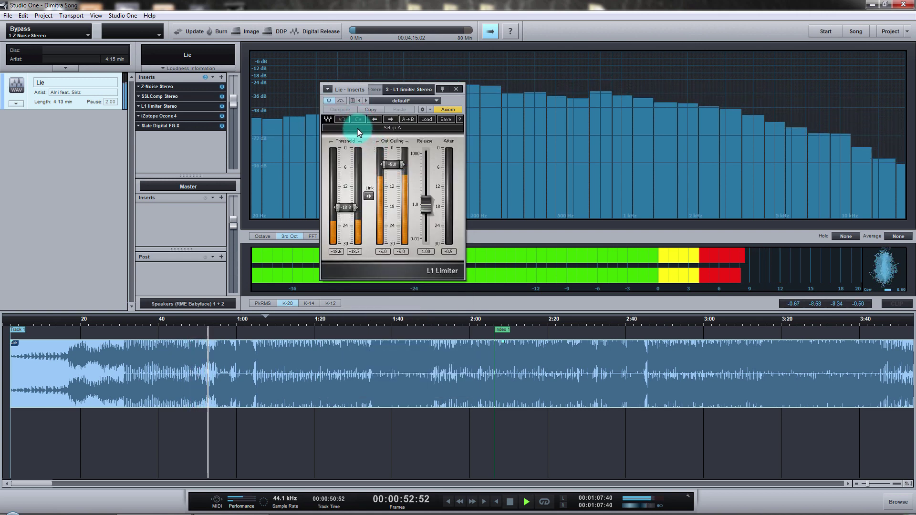
Step: Bring up iZotope Ozone 4 again and watch its paragraphic equalizer during playback
left_click(327, 89)
left_click(171, 115)
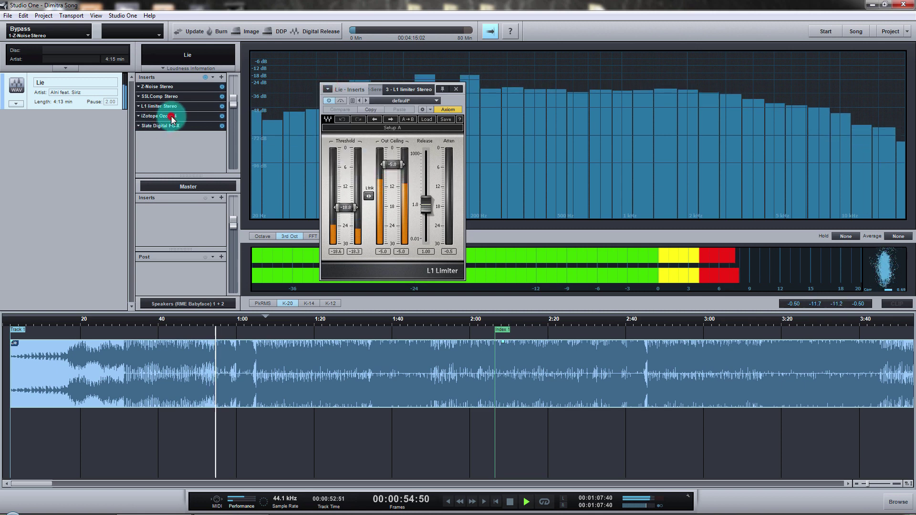
left_click(557, 300)
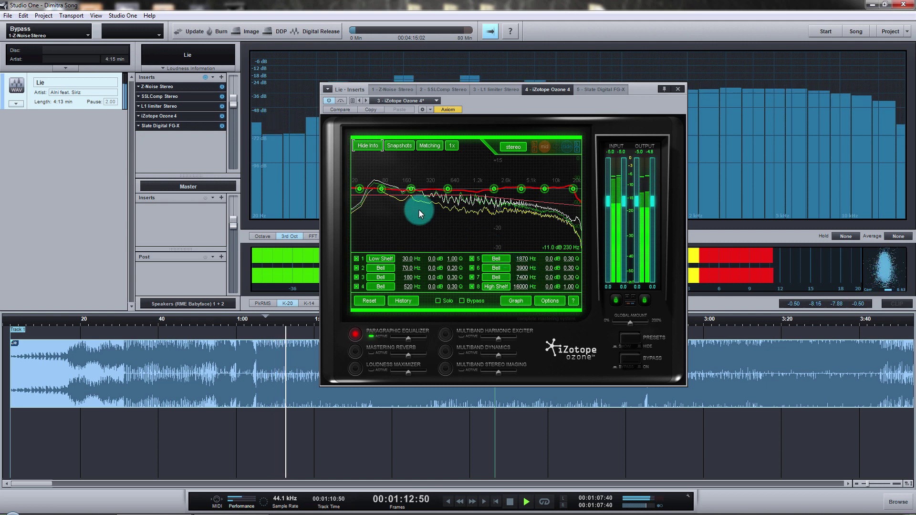
Step: Bring up Slate Digital FG-X and toggle FG Level dithering to compare the sound, leaving it off
left_click(599, 90)
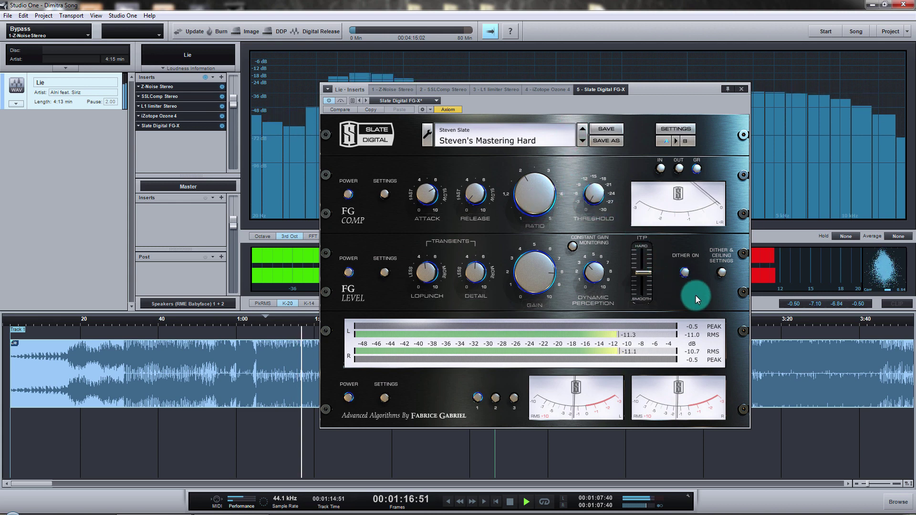
left_click(685, 272)
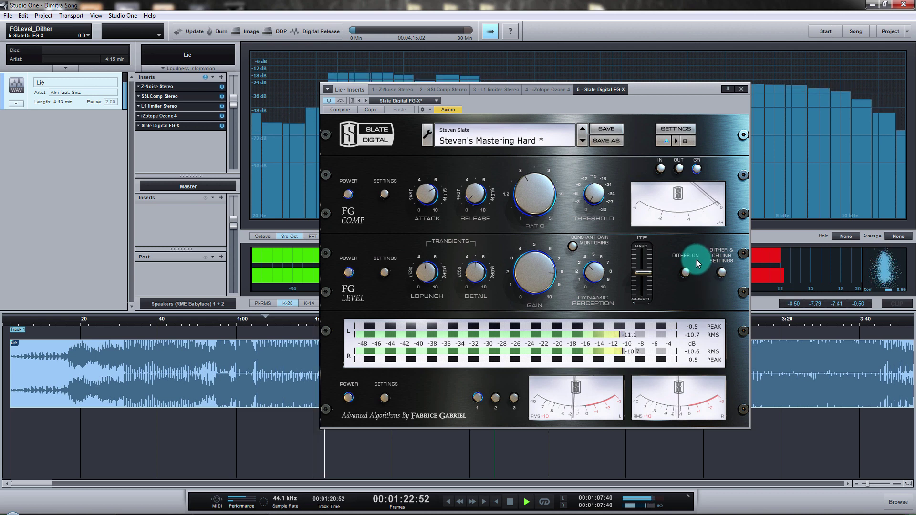
left_click(687, 271)
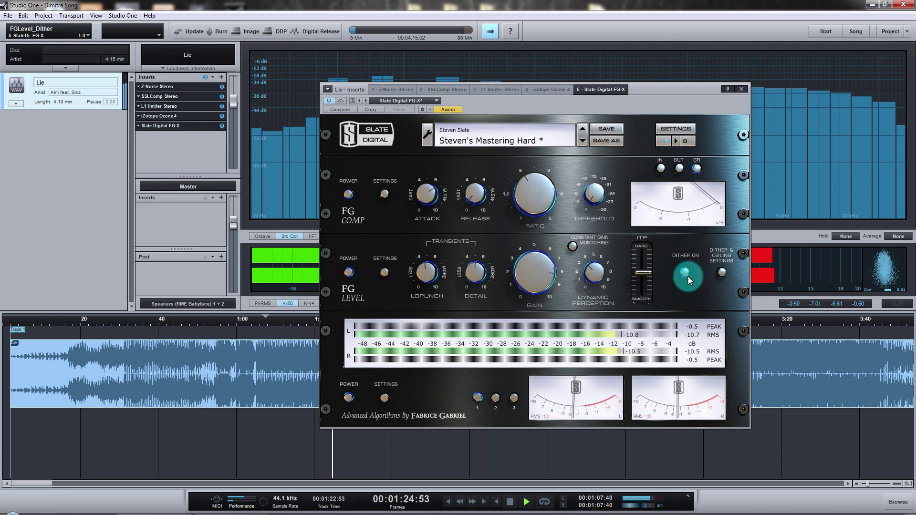
left_click(685, 273)
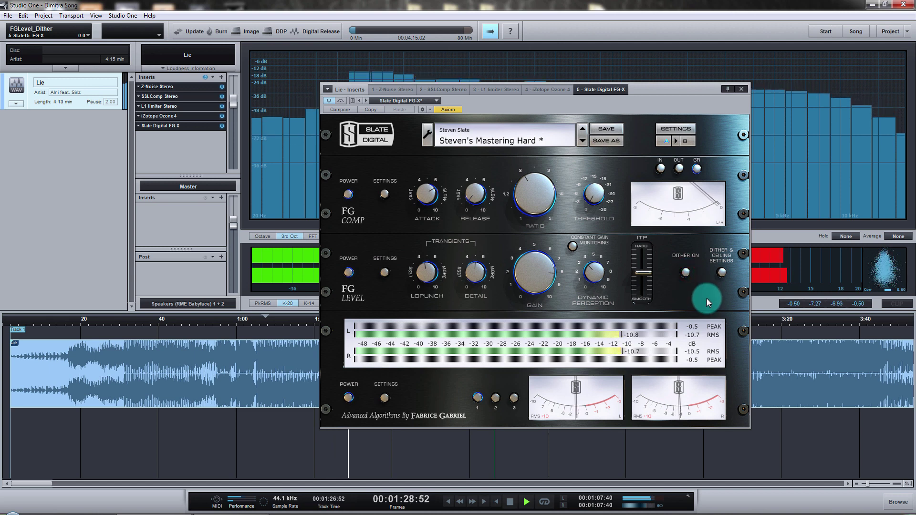
Step: Expand the track's metadata and try FG-X meter scales 2 and 3, ending on scale 1
left_click(495, 396)
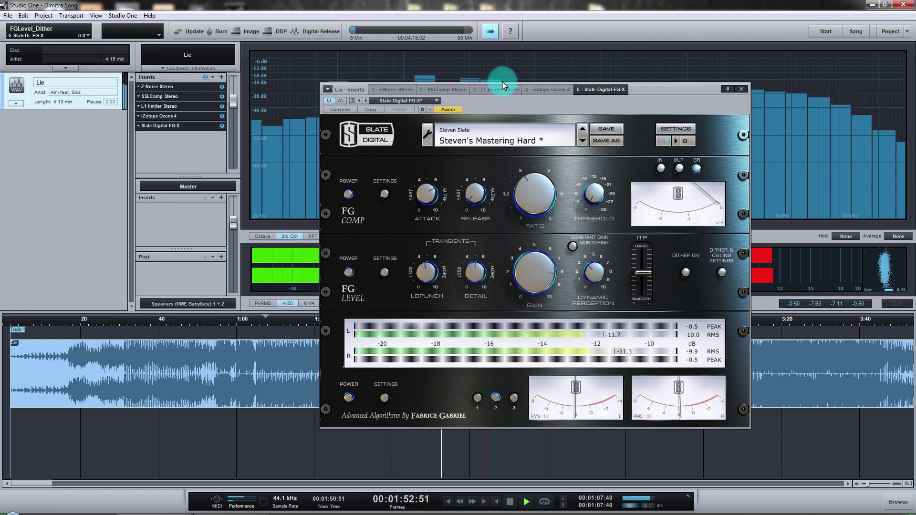
left_click(16, 103)
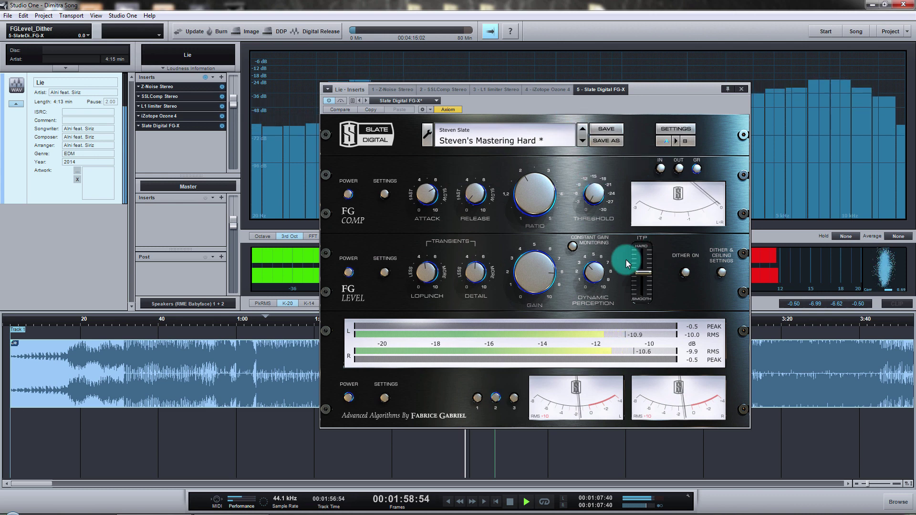
left_click(513, 401)
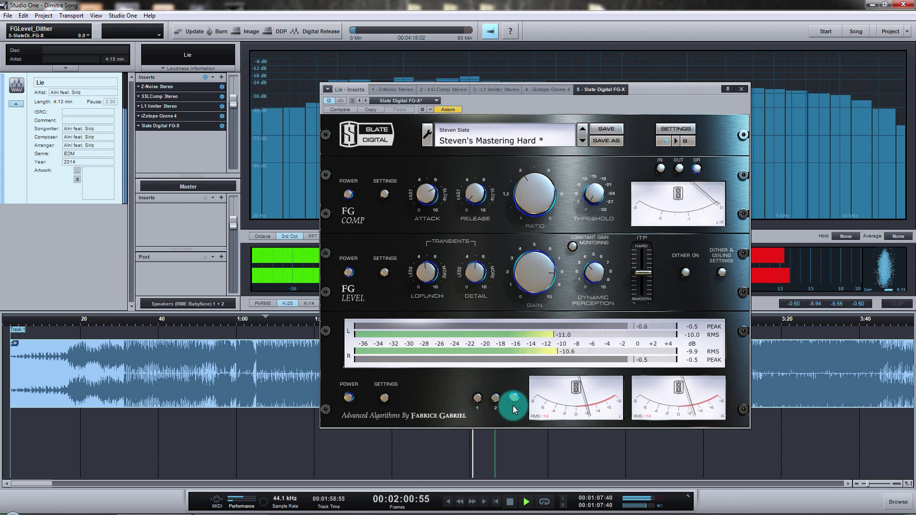
left_click(496, 398)
left_click(478, 398)
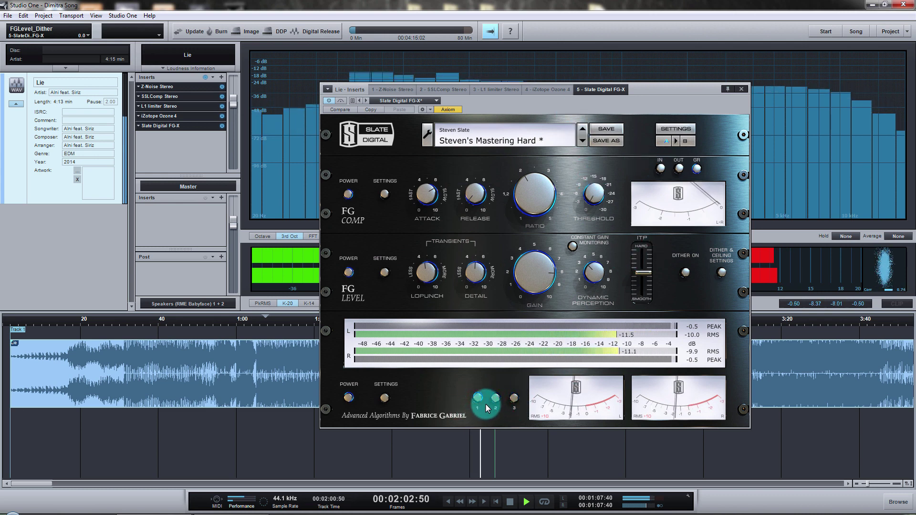
Step: Try the FG Comp meter on output before returning it to gain reduction, and toggle the FG-X metering section's power, leaving it on
left_click(501, 352)
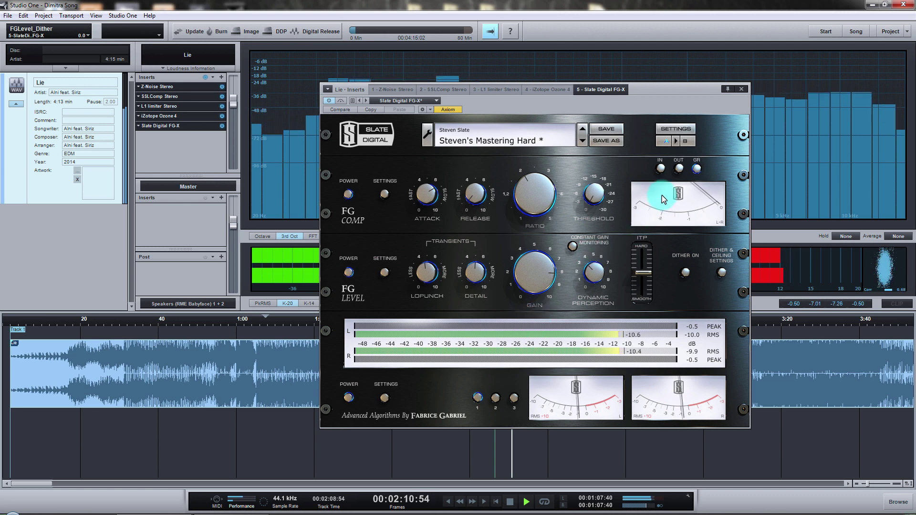
left_click(678, 171)
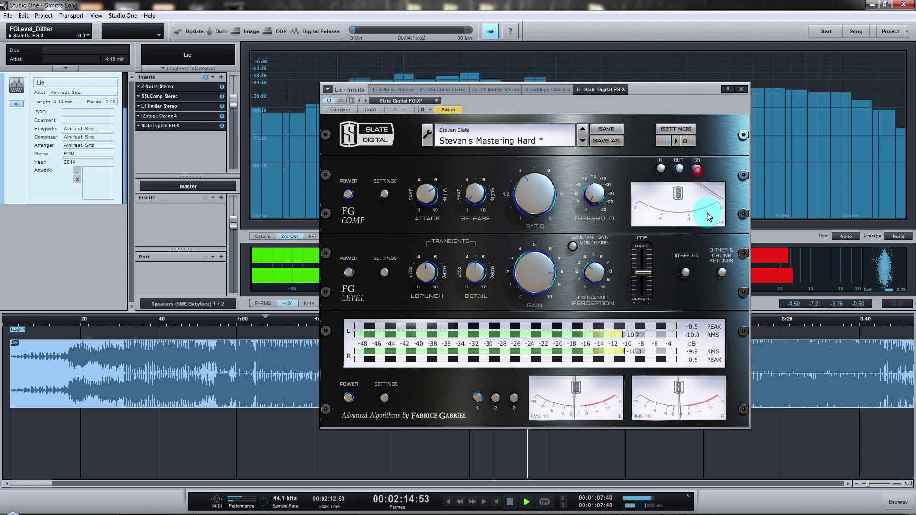
left_click(348, 399)
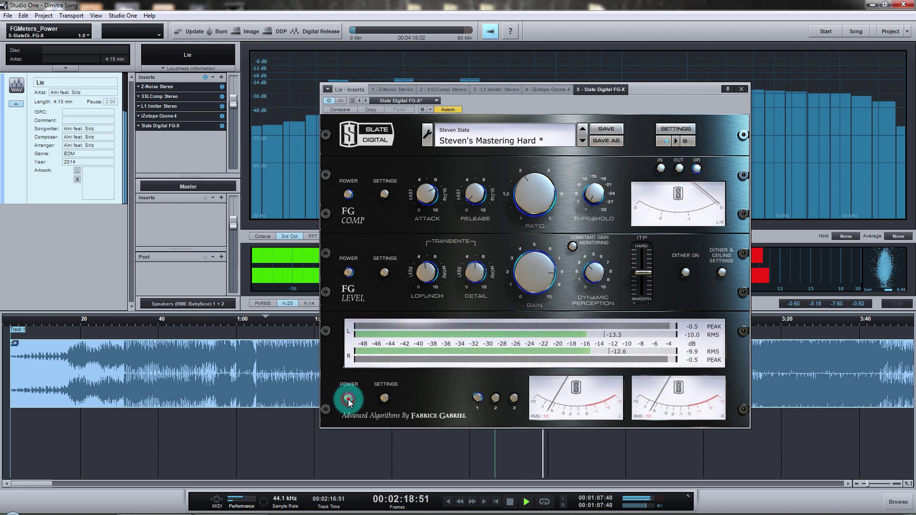
left_click(349, 400)
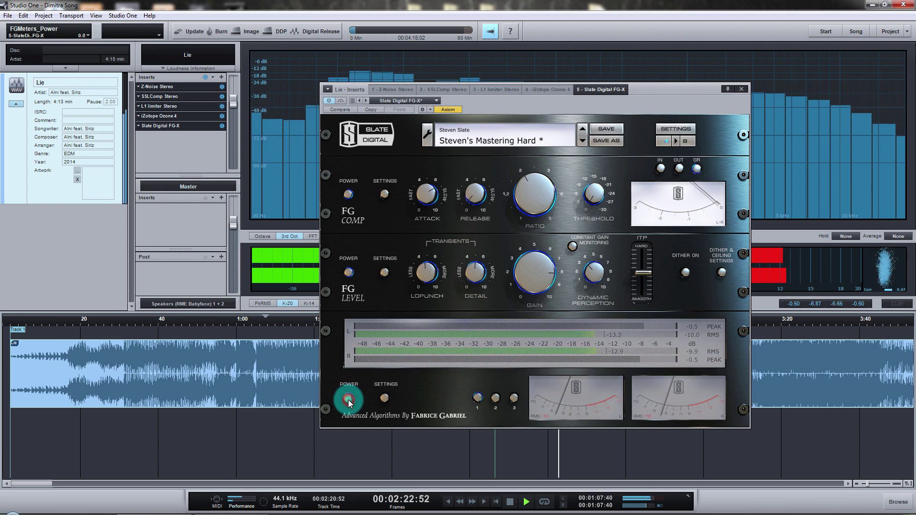
left_click(348, 400)
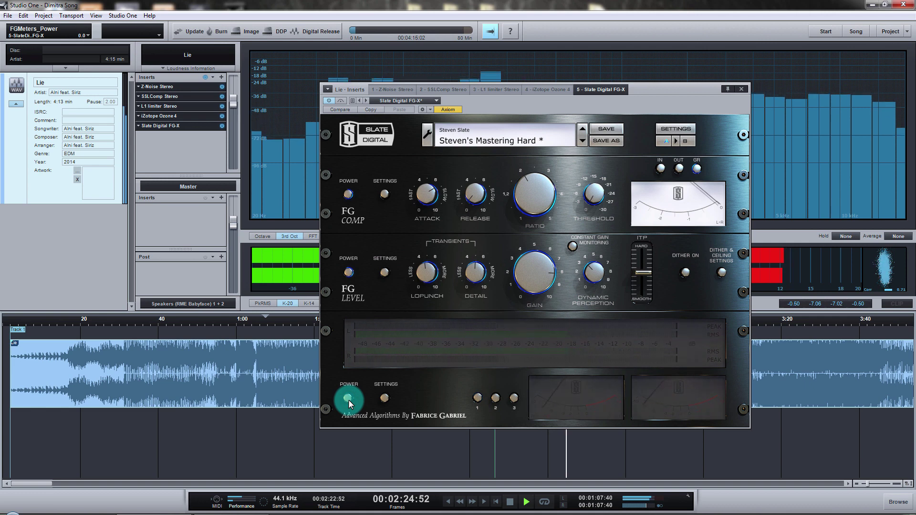
left_click(348, 399)
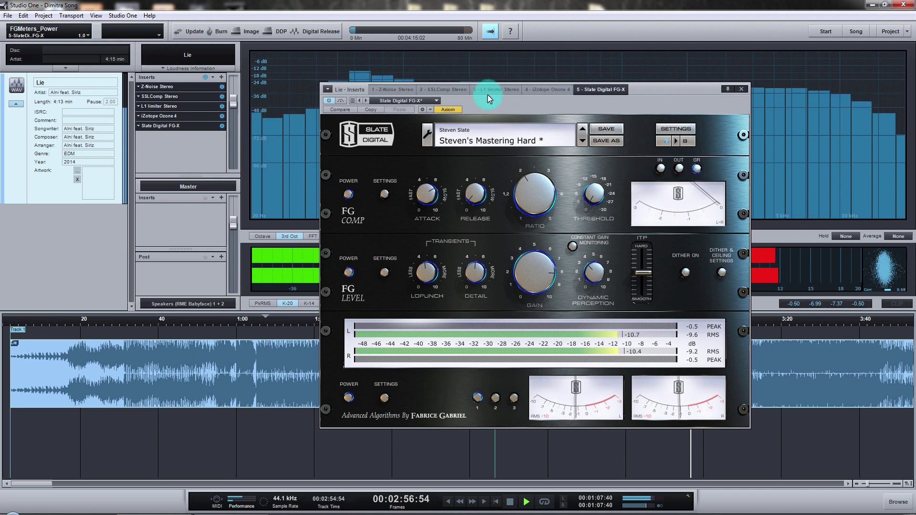
Step: Revisit the Z-Noise and SSLComp inserts during playback and bring Slate Digital FG-X back up
left_click(405, 90)
left_click(445, 90)
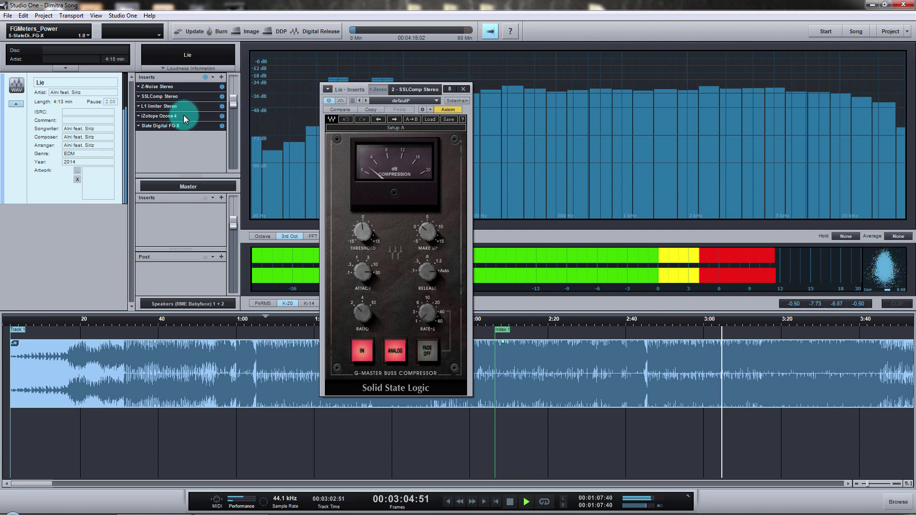
left_click(188, 127)
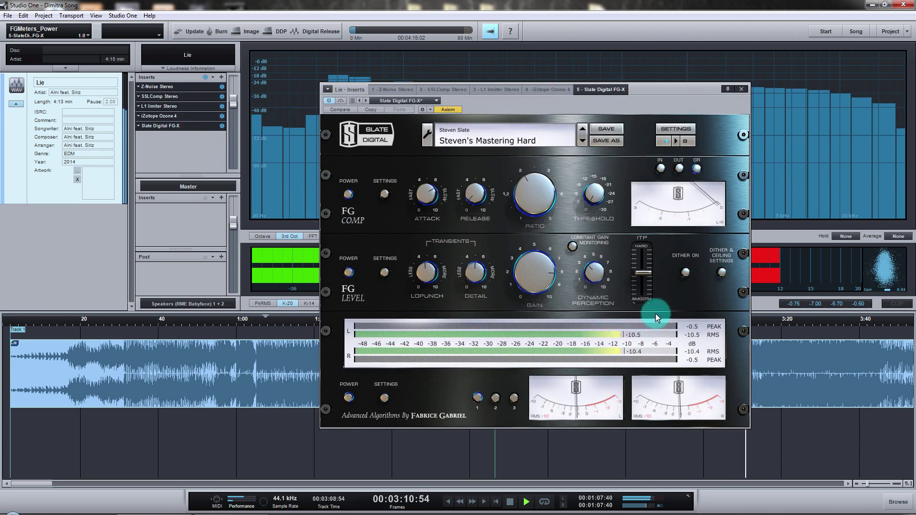
Step: Compare FG-X meter scales 2 and 3 during playback, returning to scale 1 for the rest of the song
left_click(496, 398)
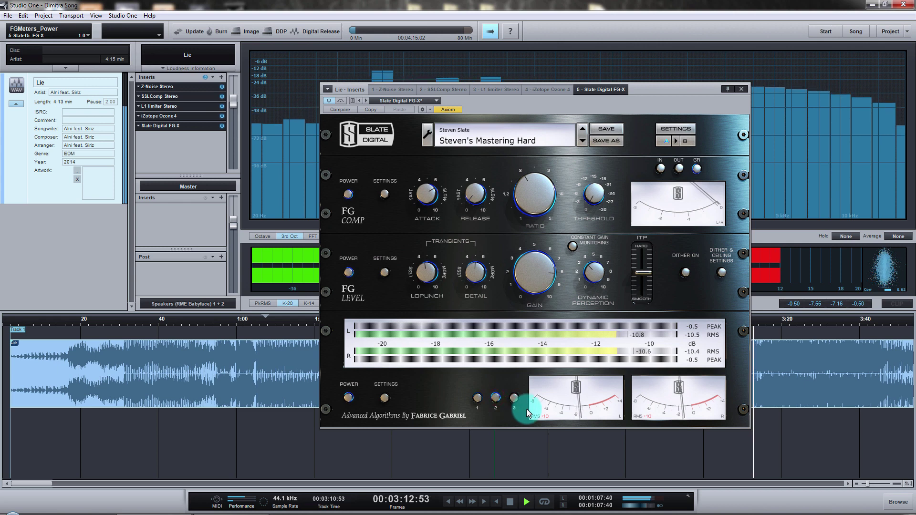
left_click(514, 398)
left_click(478, 399)
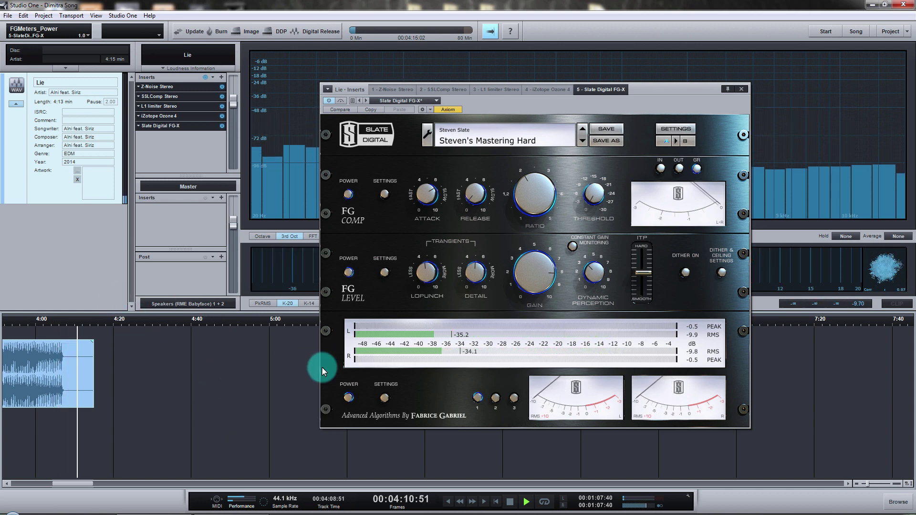
Step: Power off the metering, FG Level and FG Comp sections of Slate Digital FG-X
left_click(349, 400)
left_click(348, 272)
left_click(336, 214)
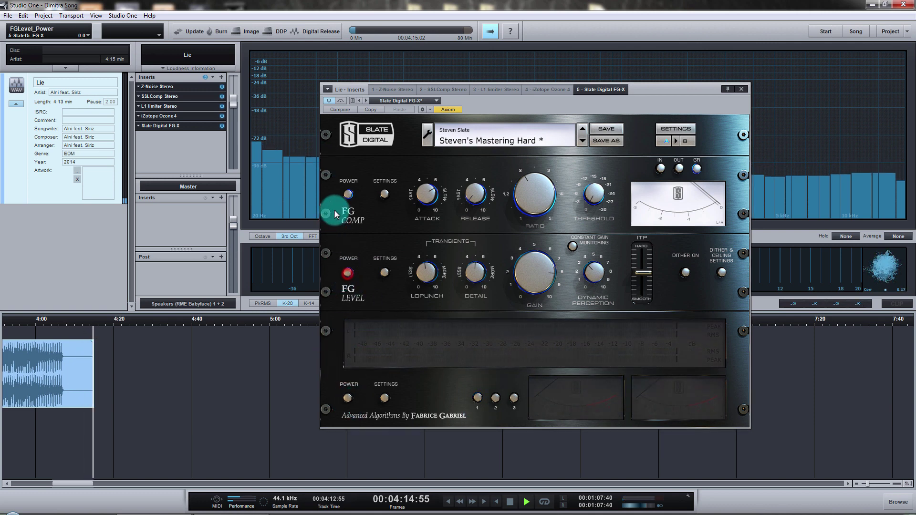
left_click(348, 194)
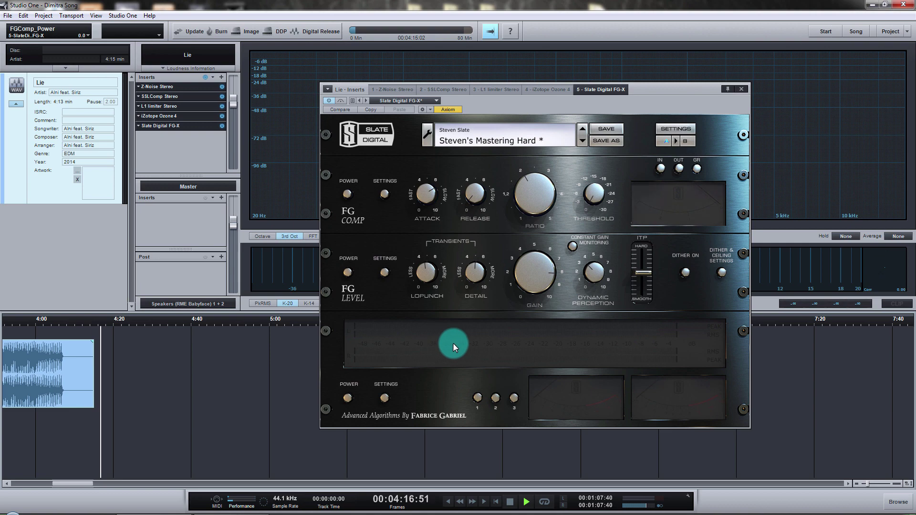